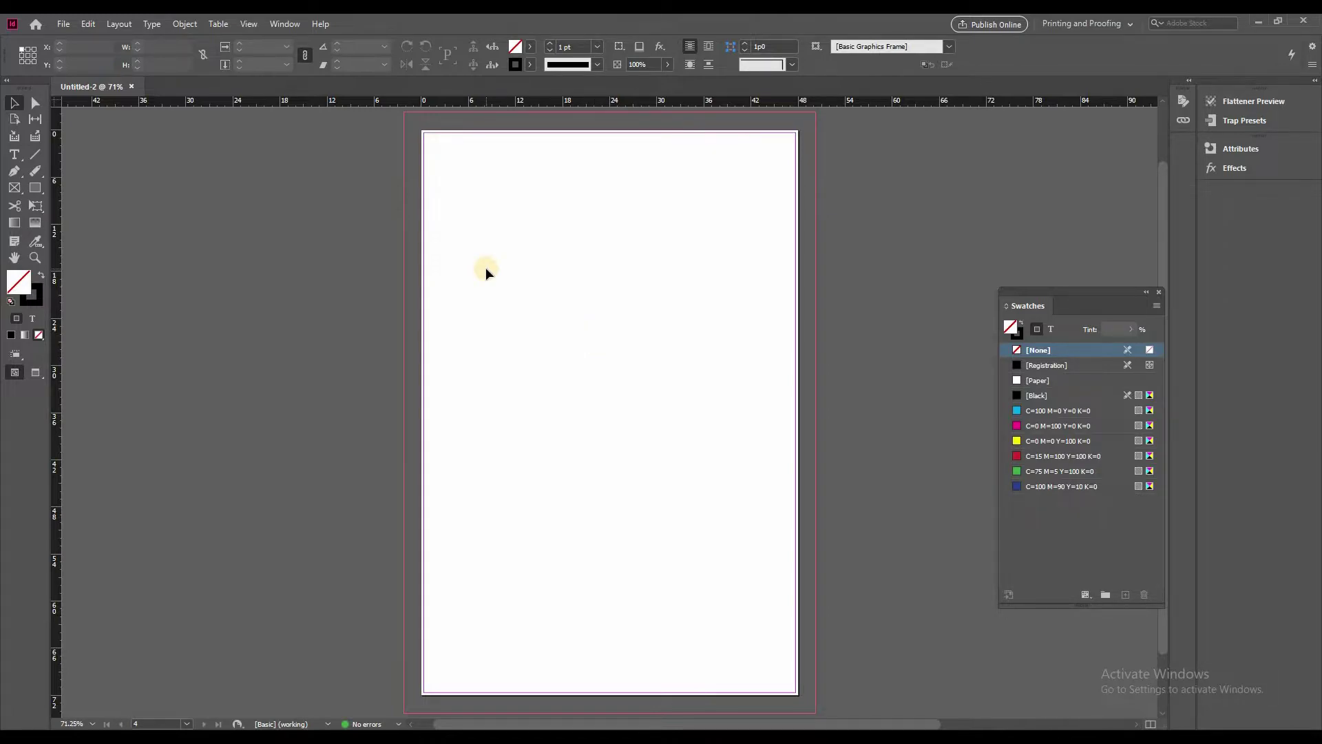
Step: Place man-g2fb73d21a_1920.jpg at full page height and crop its frame to the page width of 48p0
key(ctrl+d)
click(875, 241)
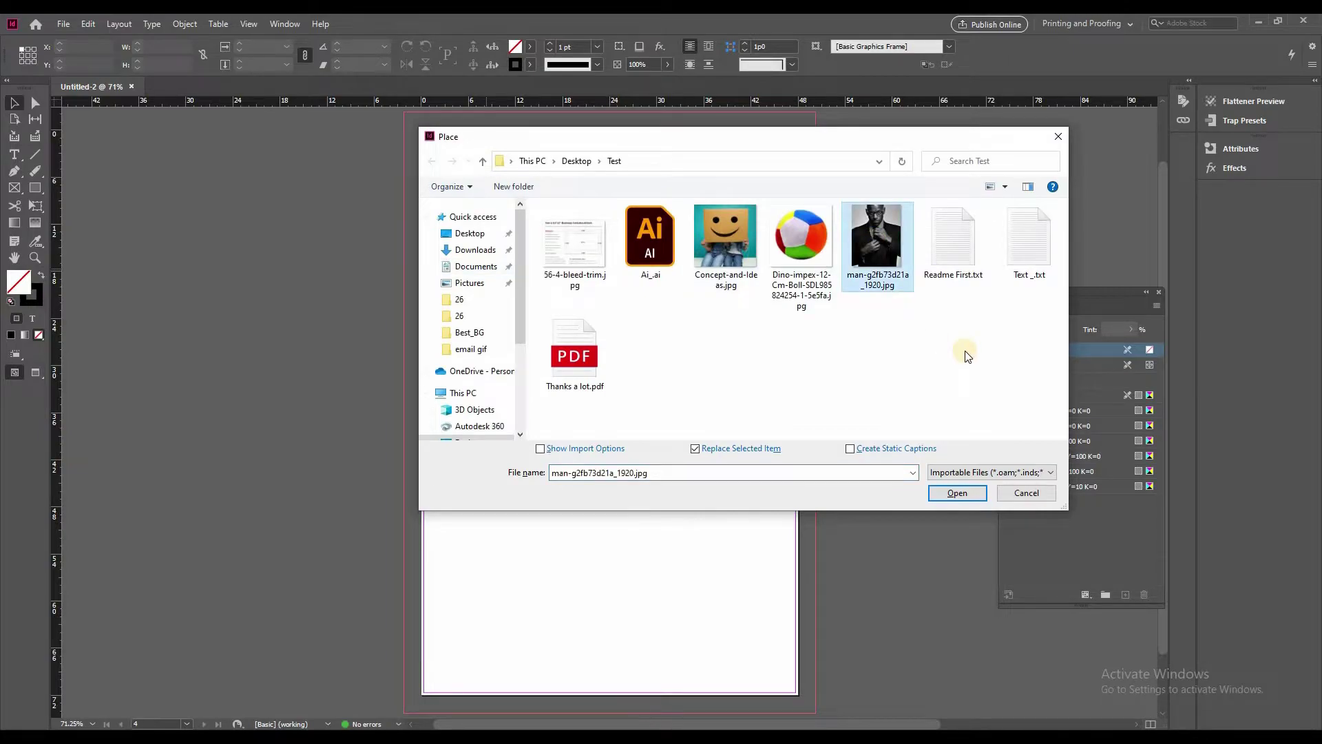
click(964, 494)
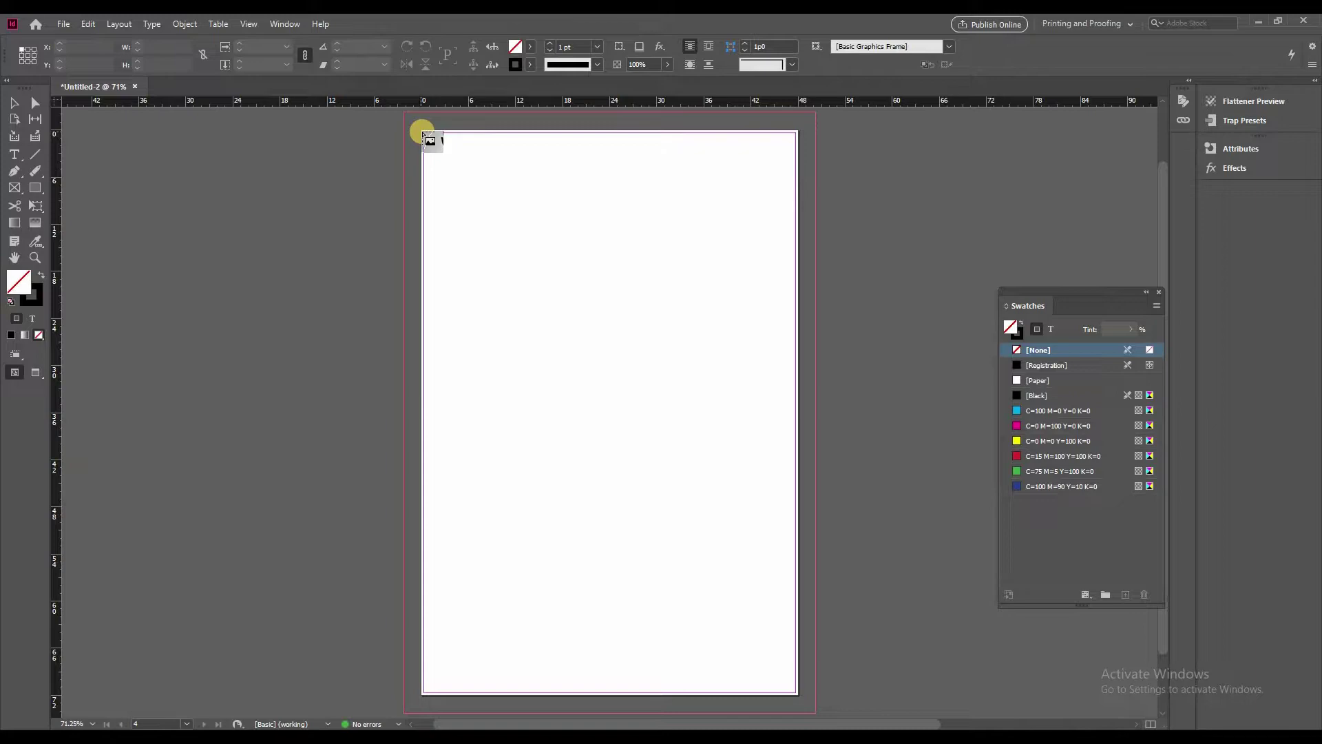
drag(421, 132, 774, 696)
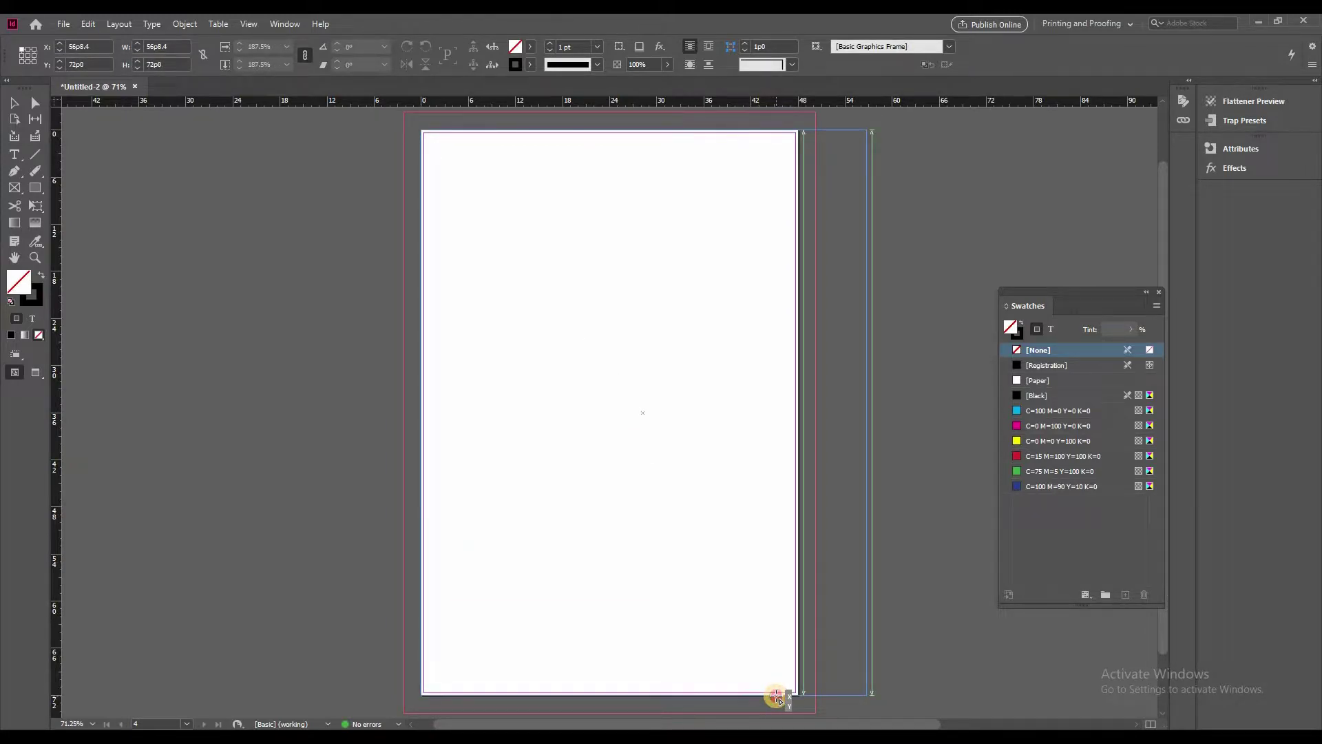
drag(869, 411, 799, 407)
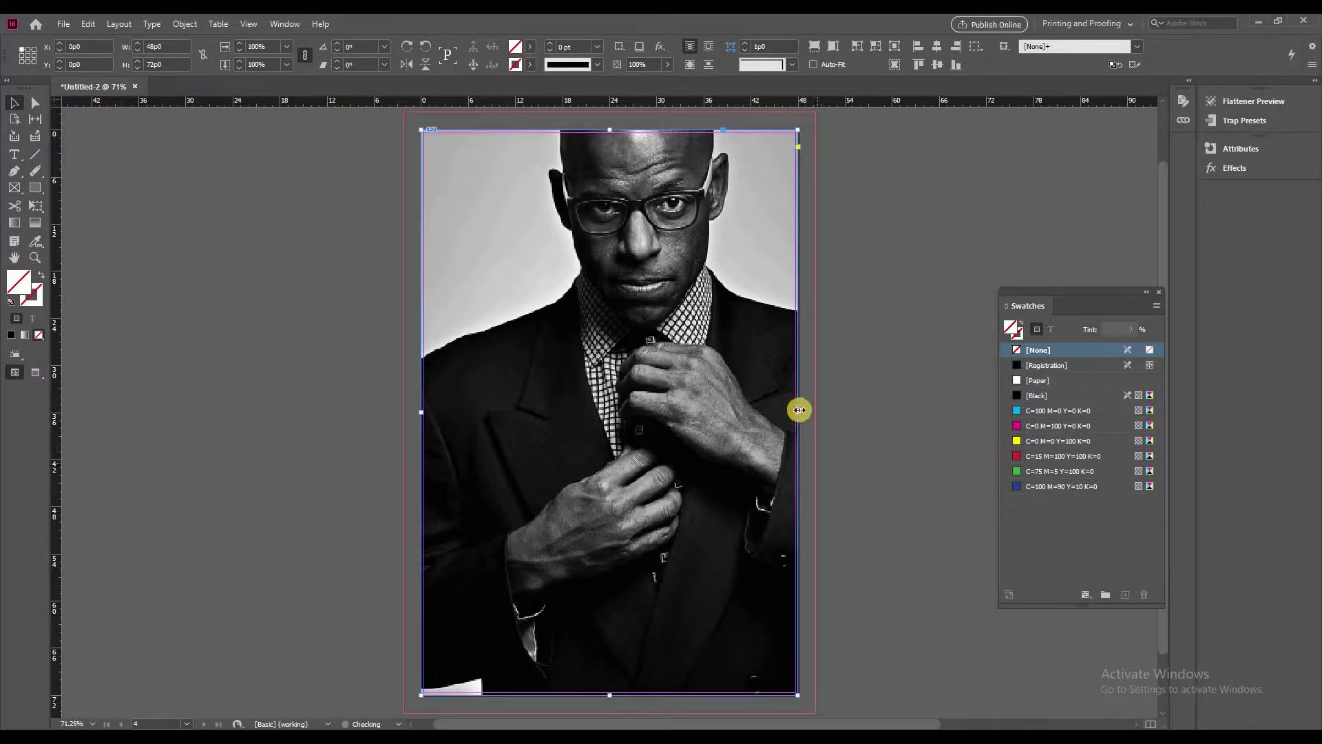
Step: Shift the man's photo to the left and slightly down inside its frame
click(819, 428)
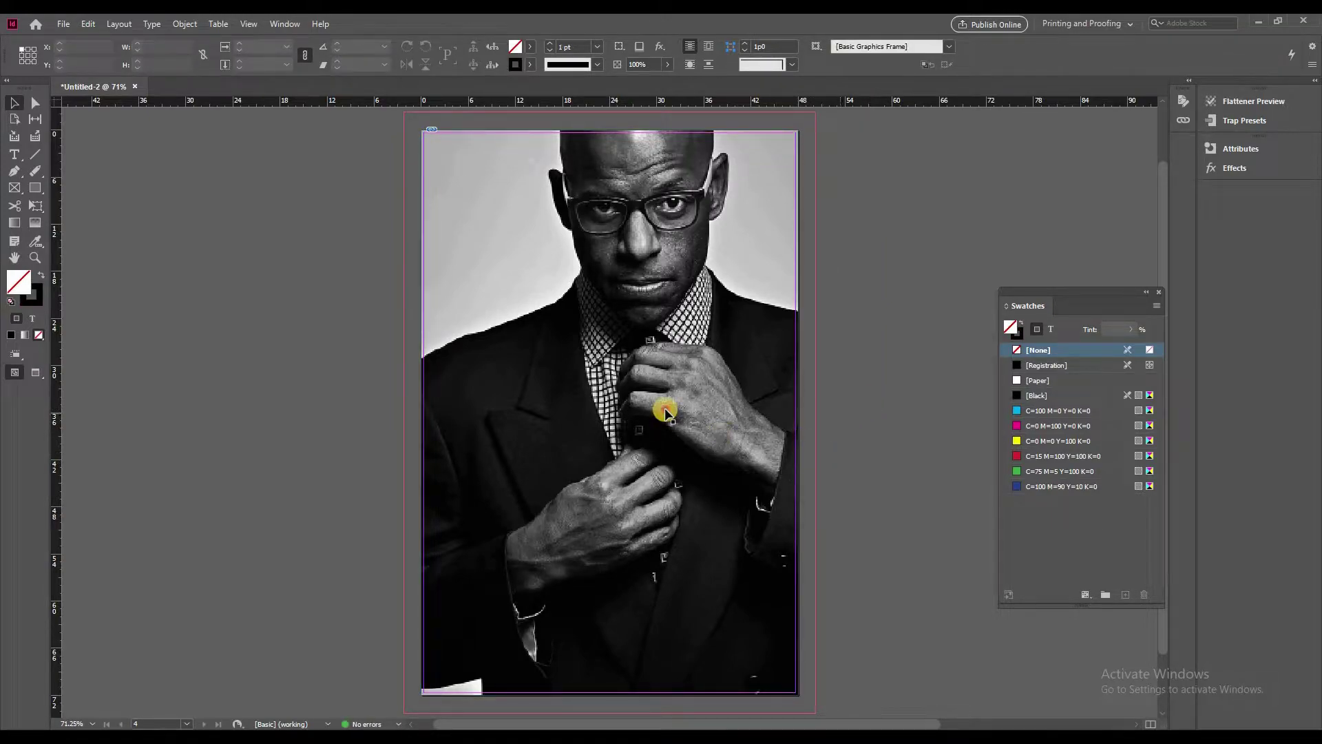
click(641, 423)
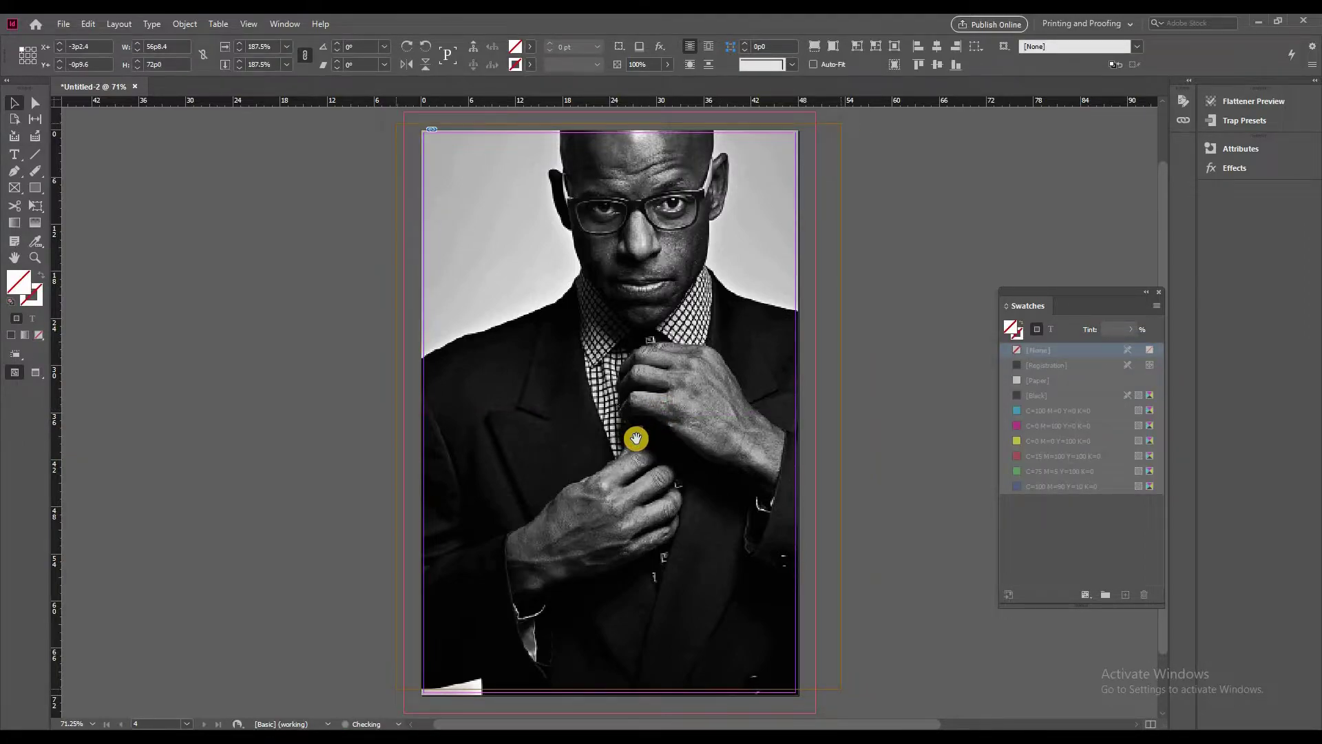
drag(635, 437, 637, 448)
click(826, 501)
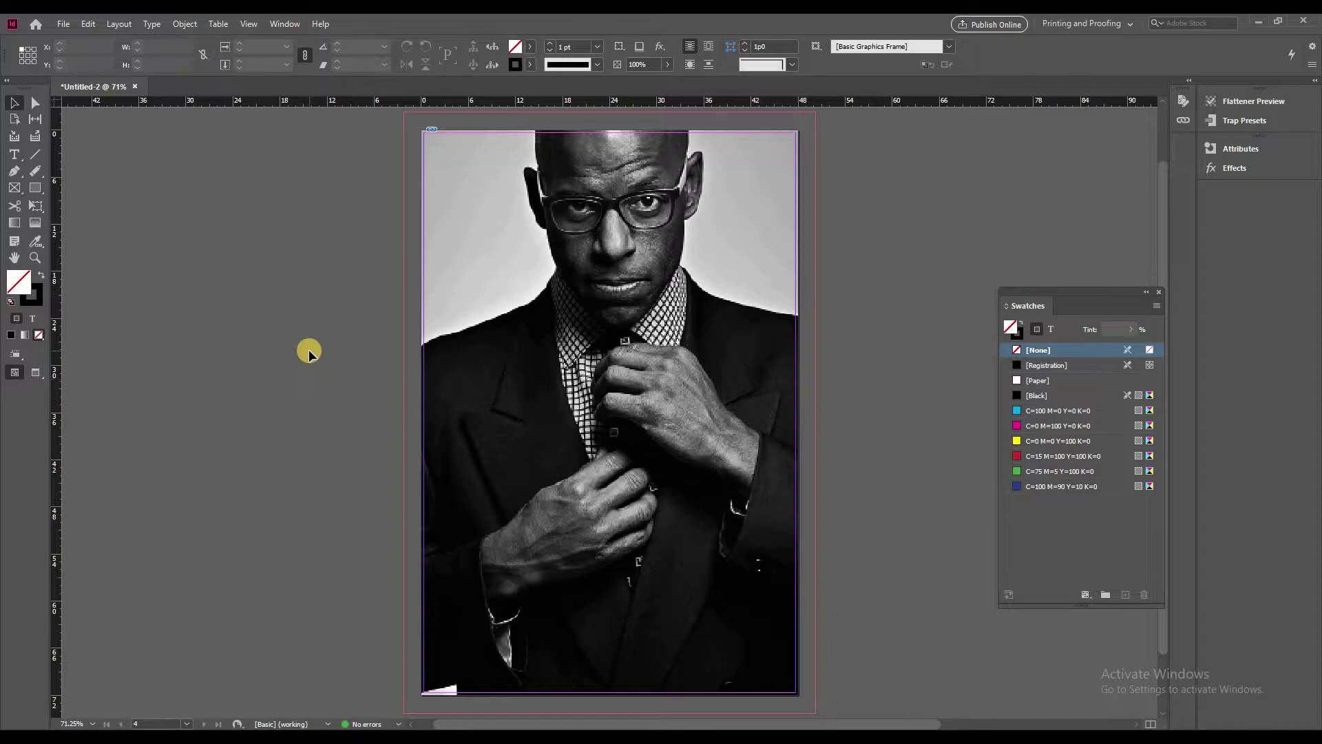
key(ctrl+d)
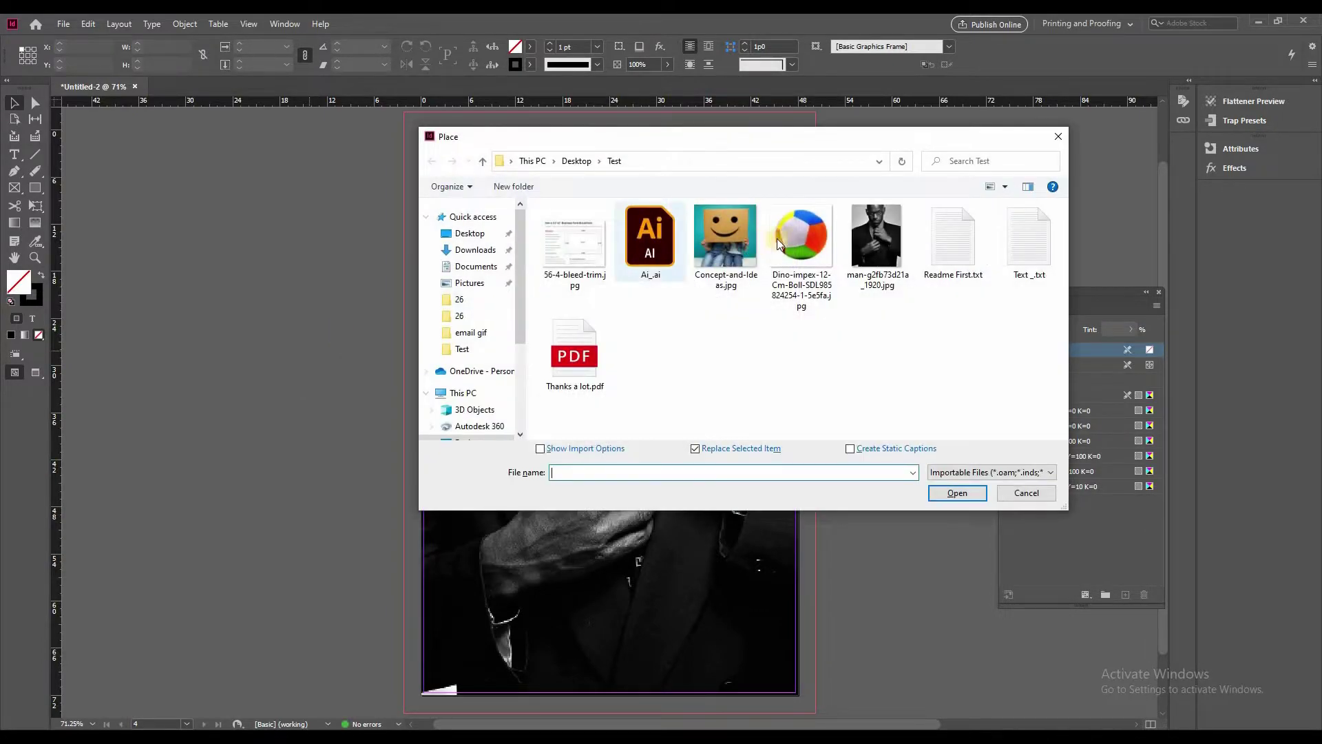
click(791, 241)
click(944, 495)
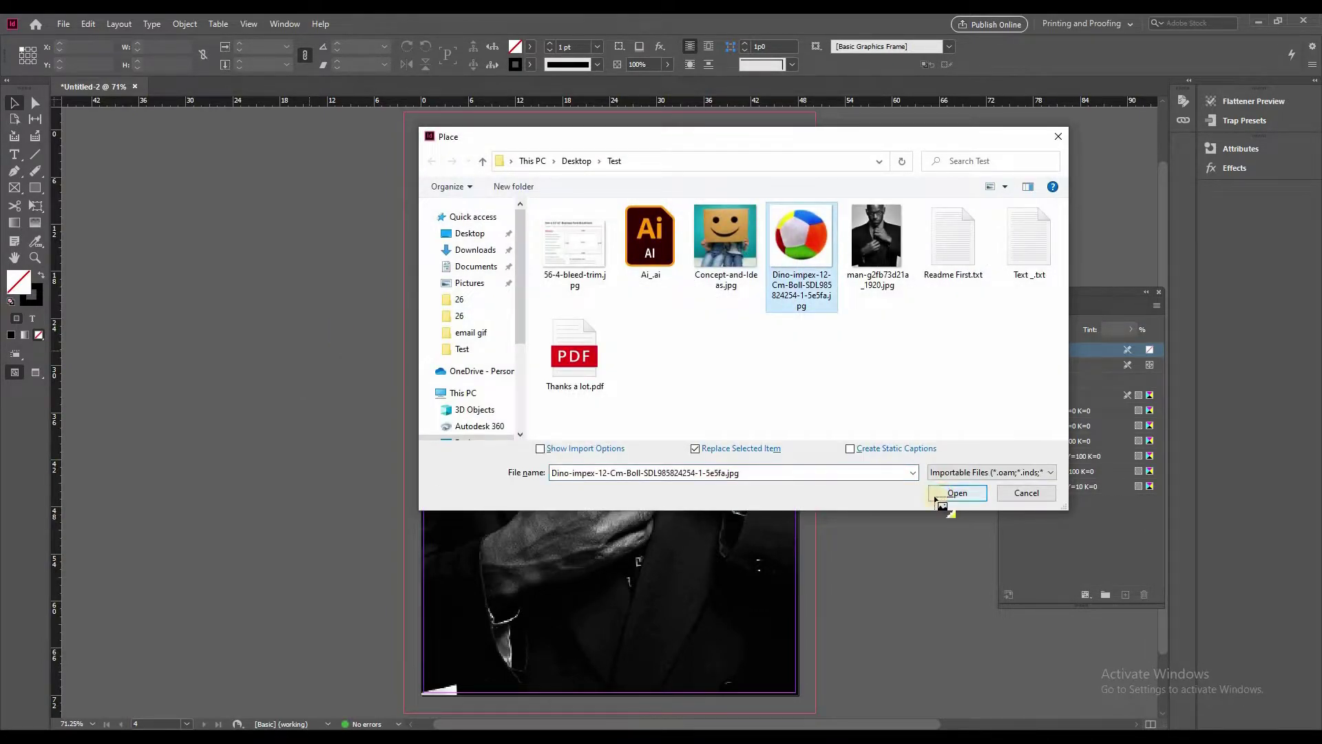
click(858, 345)
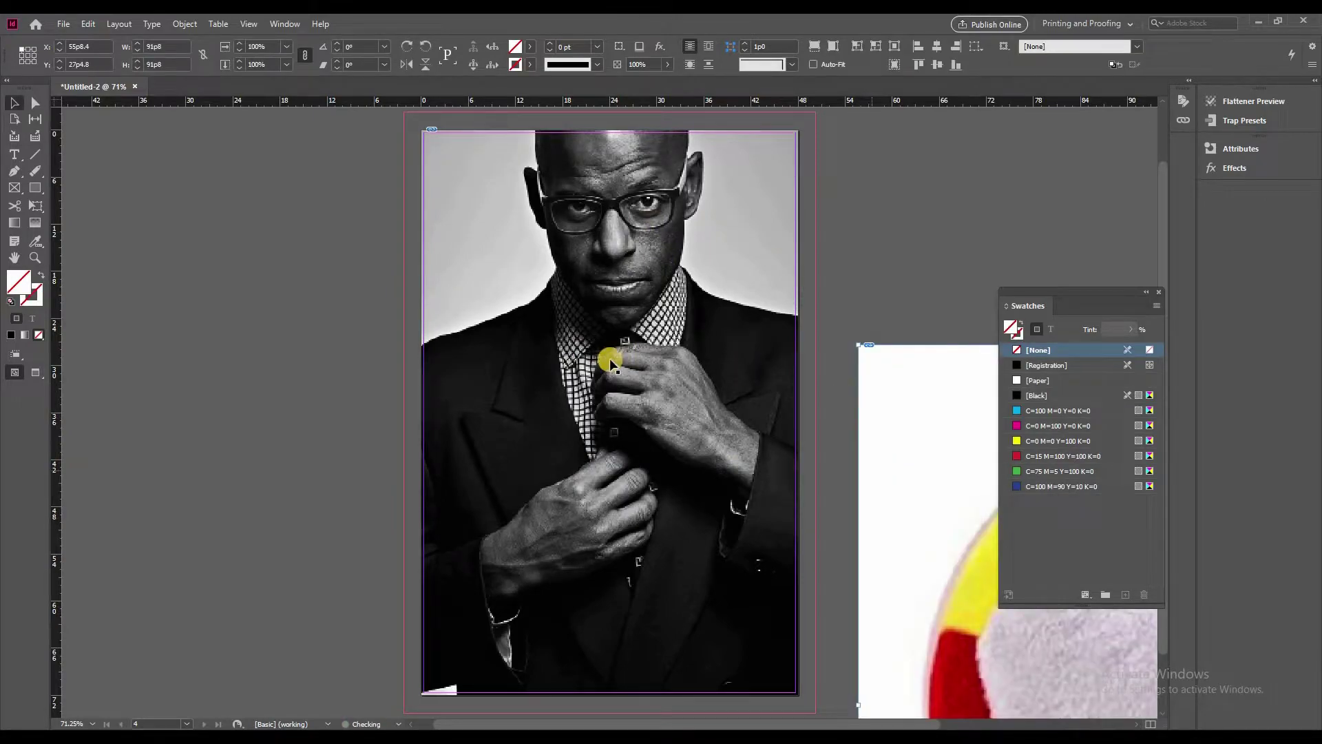
Step: Crop the ball image's frame to about 30p5 wide and 39p1.2 high
scroll(783, 399, down, 1)
scroll(729, 398, right, 6)
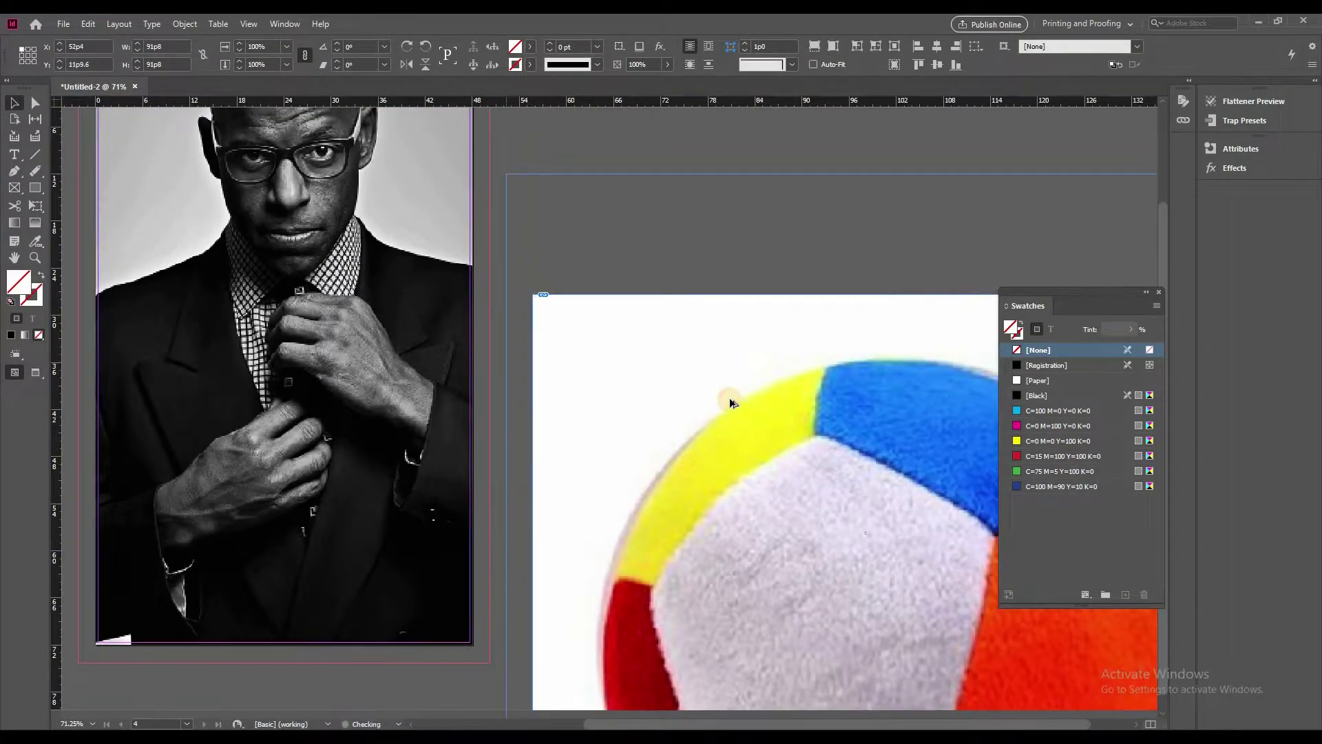
scroll(728, 399, down, 2)
drag(749, 597, 738, 451)
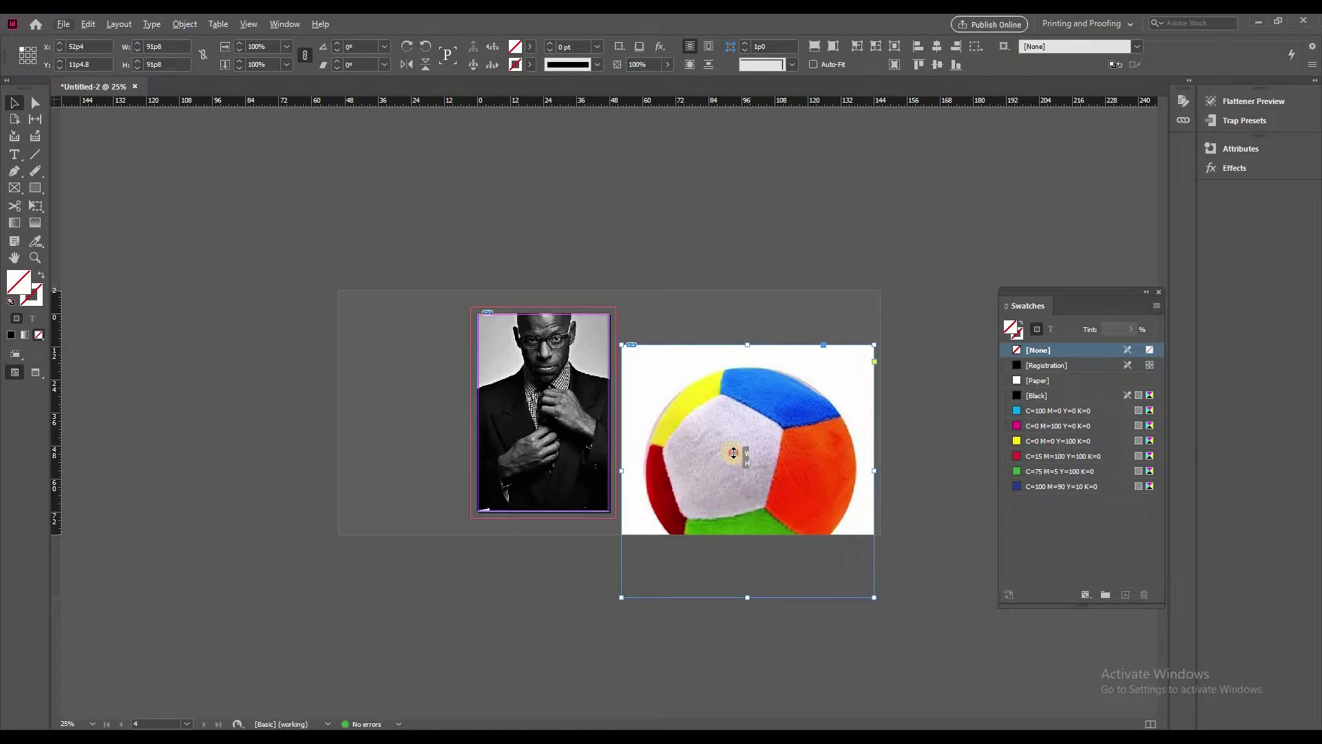
drag(873, 398, 705, 406)
key(ctrl+shift+a)
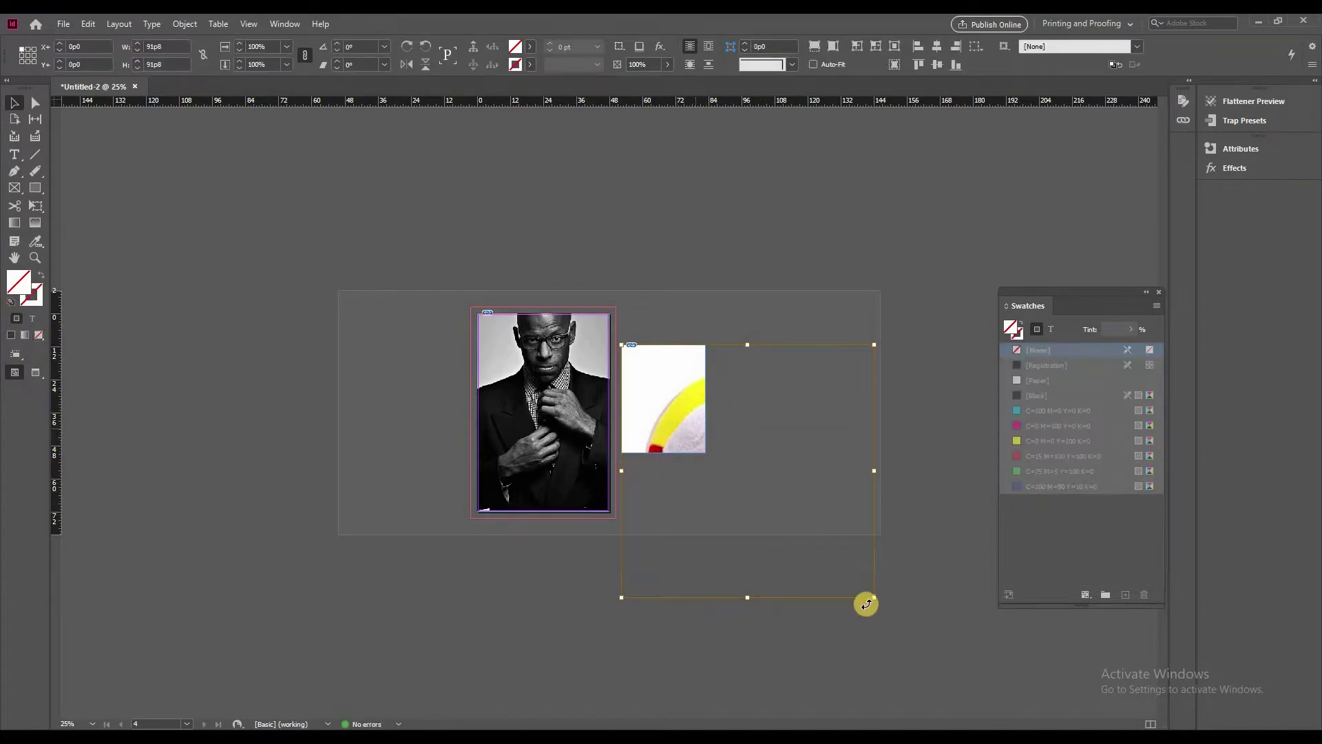
Step: Scale the ball picture down and fit the content to its cropped frame
drag(865, 601, 730, 454)
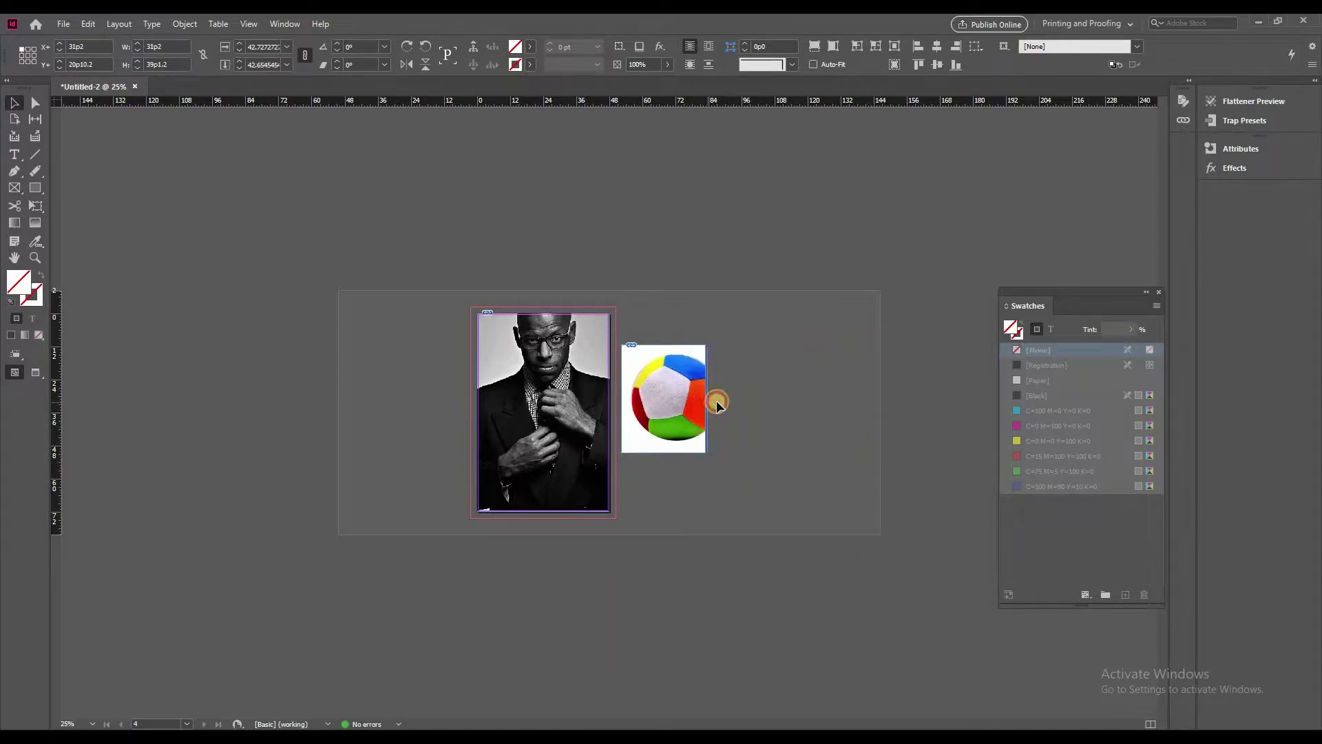
key(ctrl+alt+e)
click(747, 395)
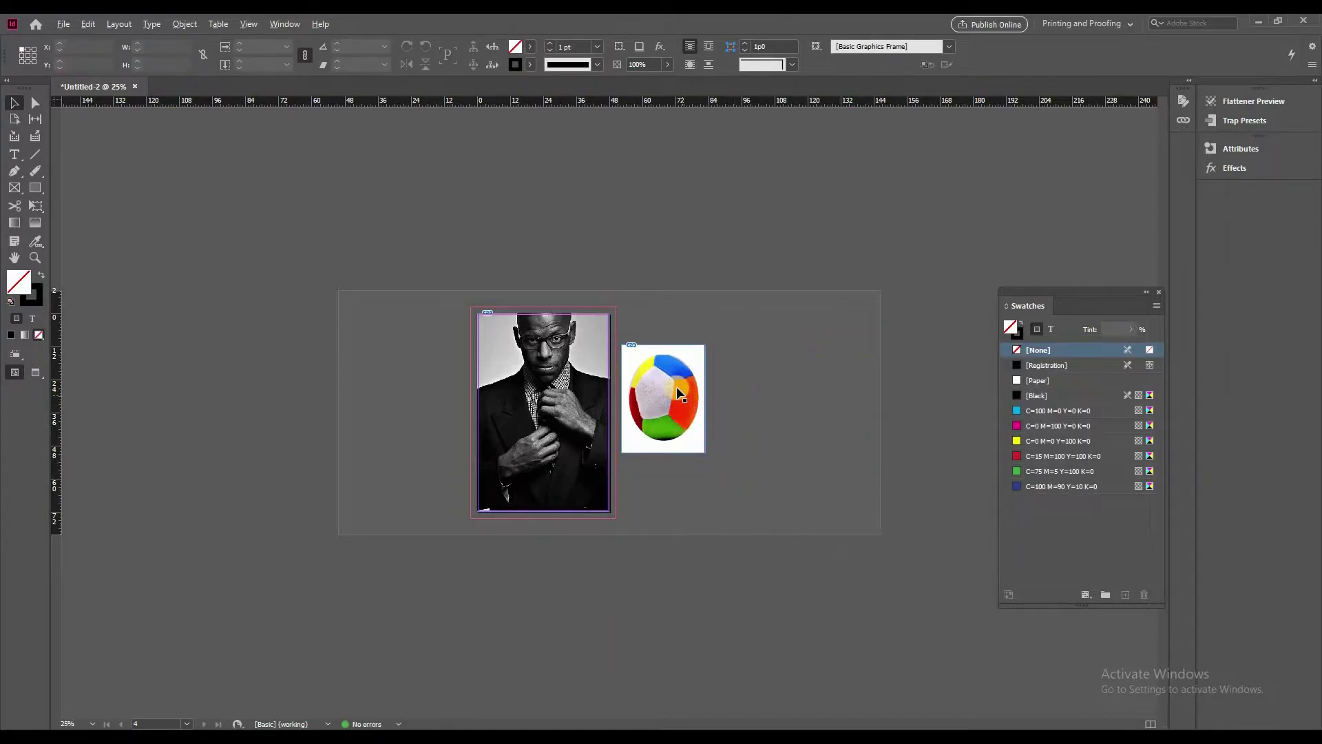
Step: Move the ball image farther from the page, to about X 62p10.5 and Y 17p6
key(ctrl+=)
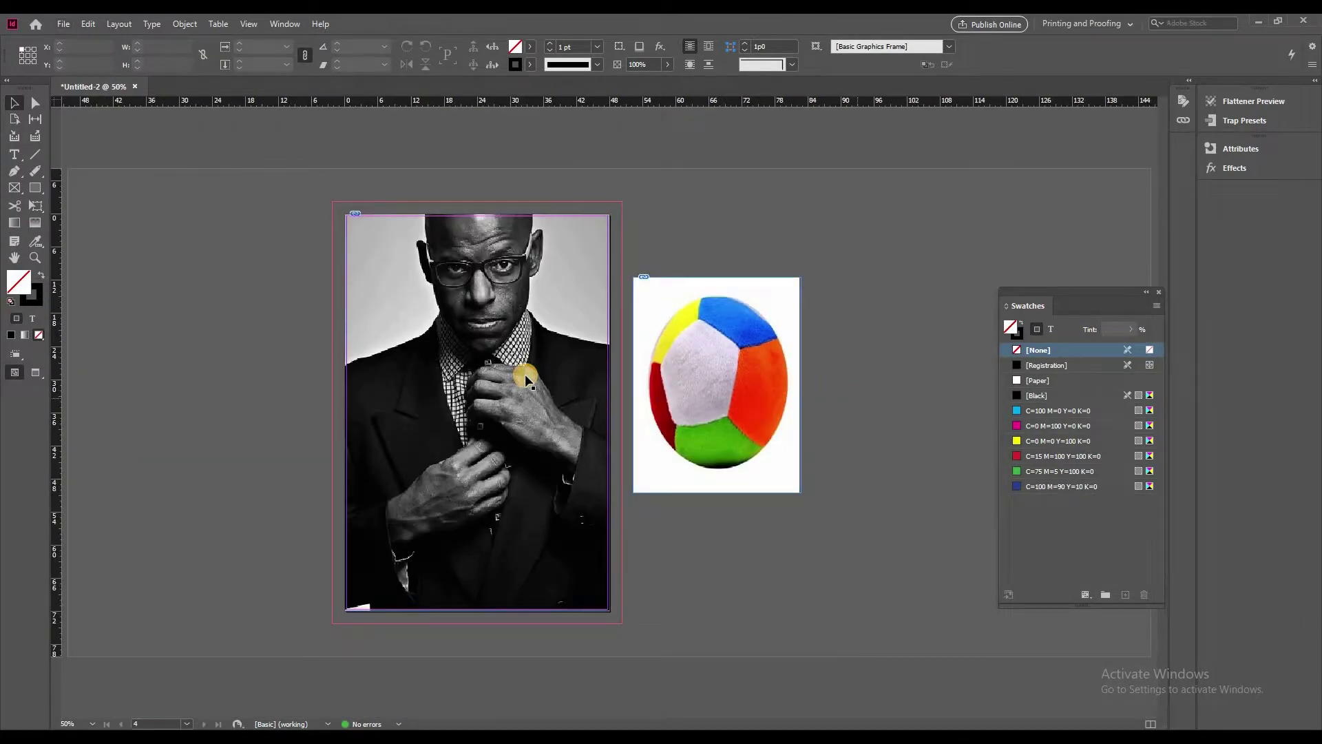
click(684, 361)
click(753, 393)
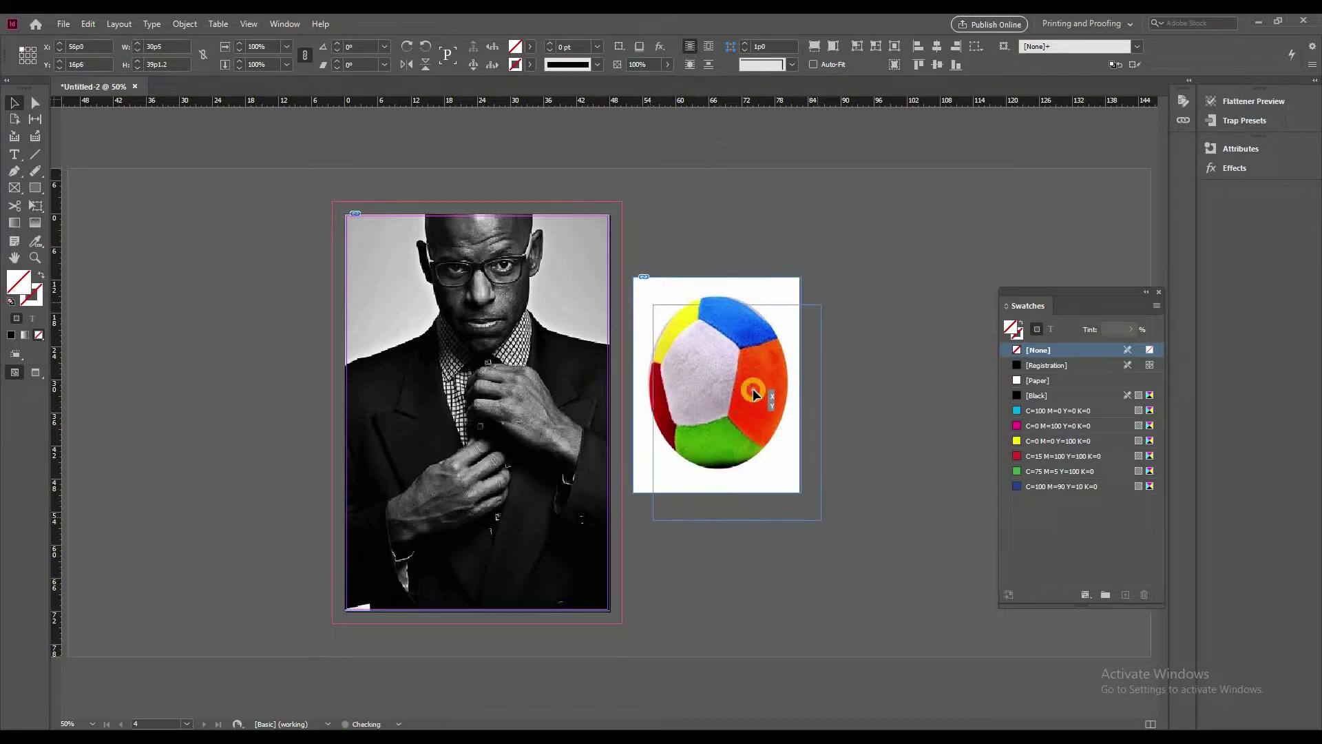
drag(753, 393, 754, 415)
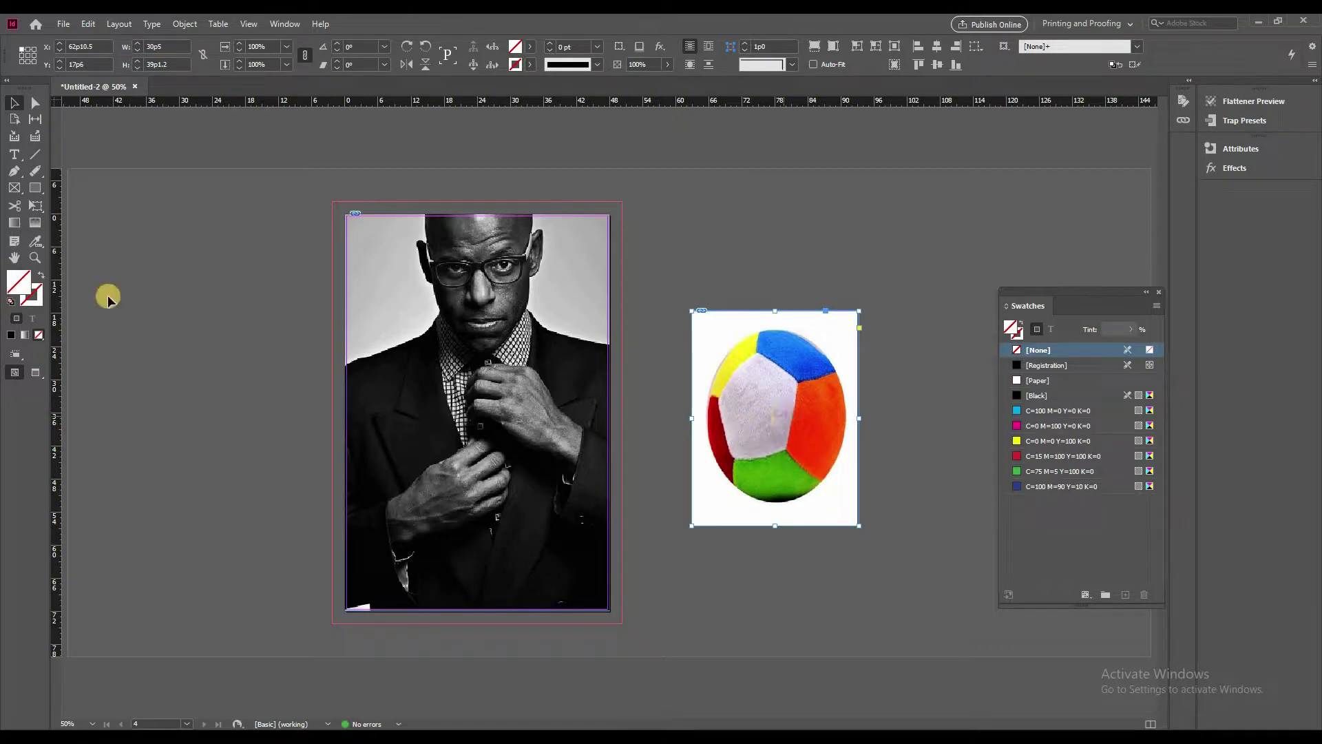
Step: Extract a color theme from the ball image with the Color Theme tool and show its theme variations
click(34, 243)
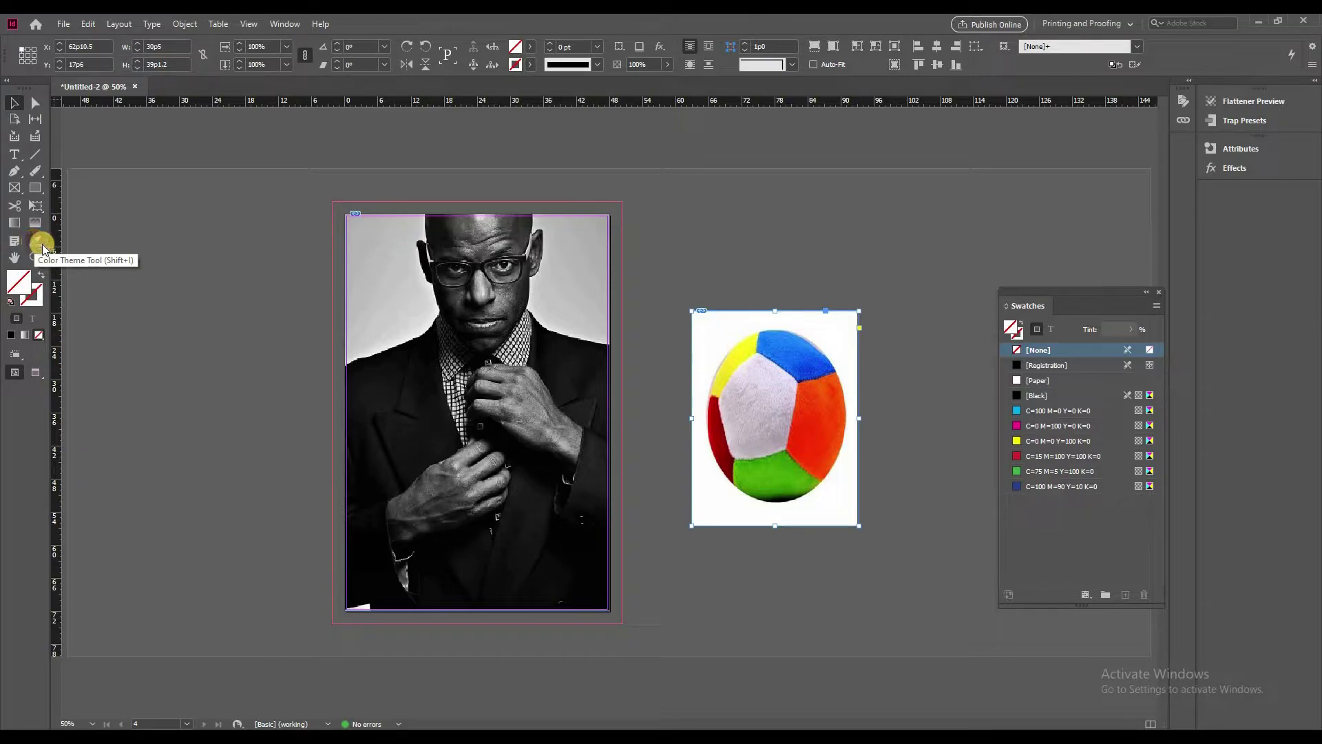
click(794, 352)
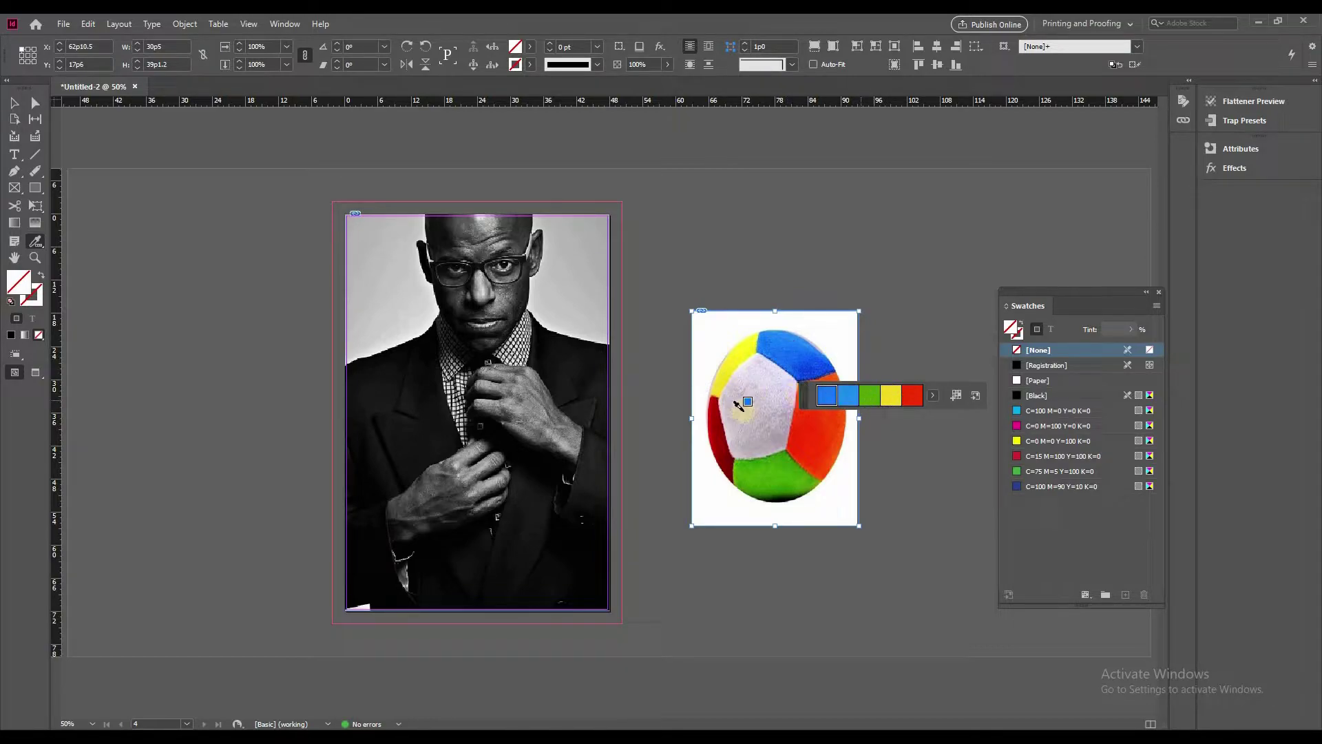
click(931, 394)
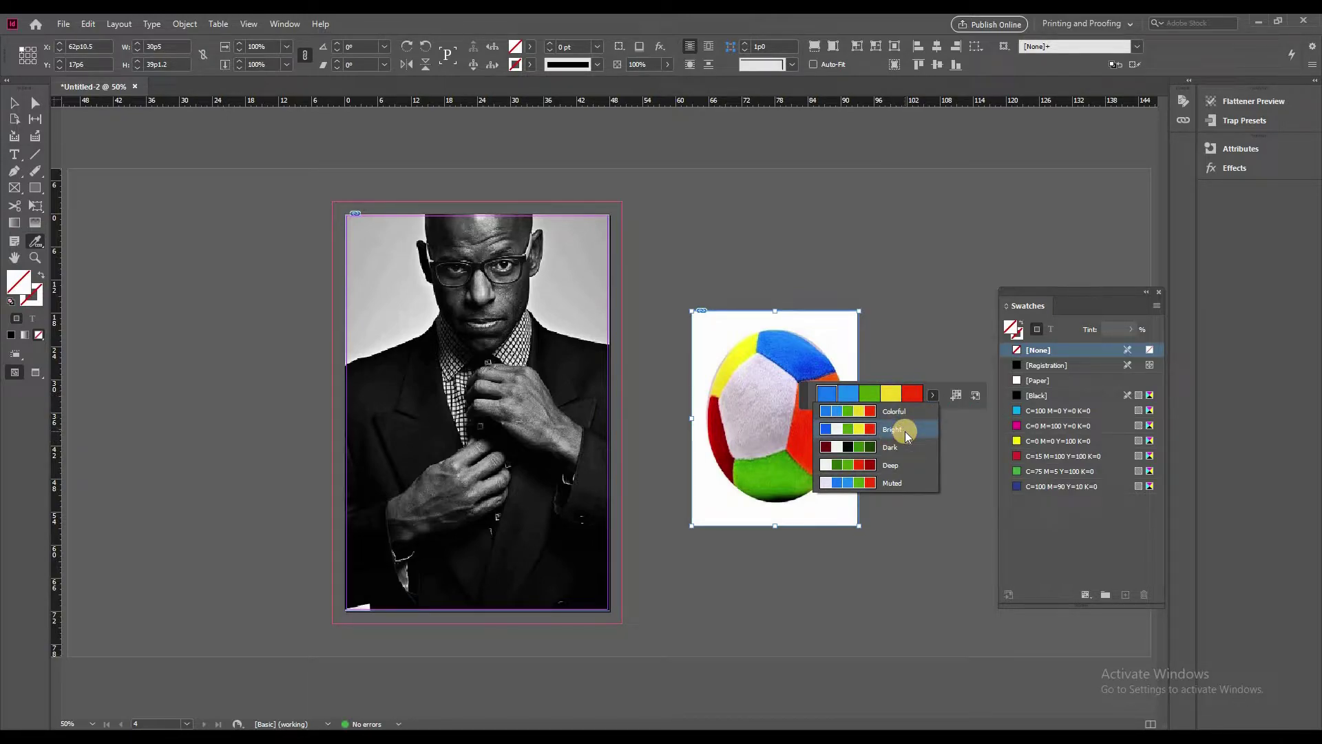
Step: Hide the document's color swatches and bring them back into view
click(1159, 290)
click(285, 23)
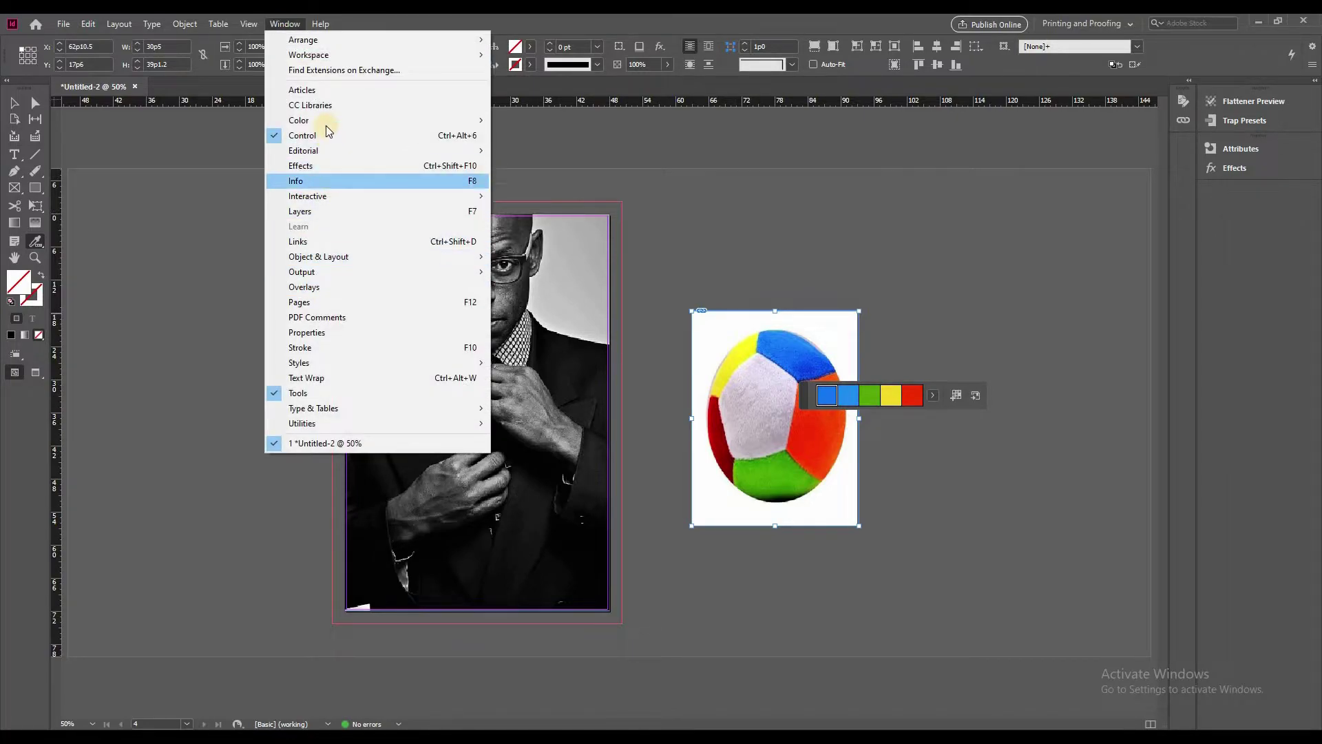
mouse_move(475, 121)
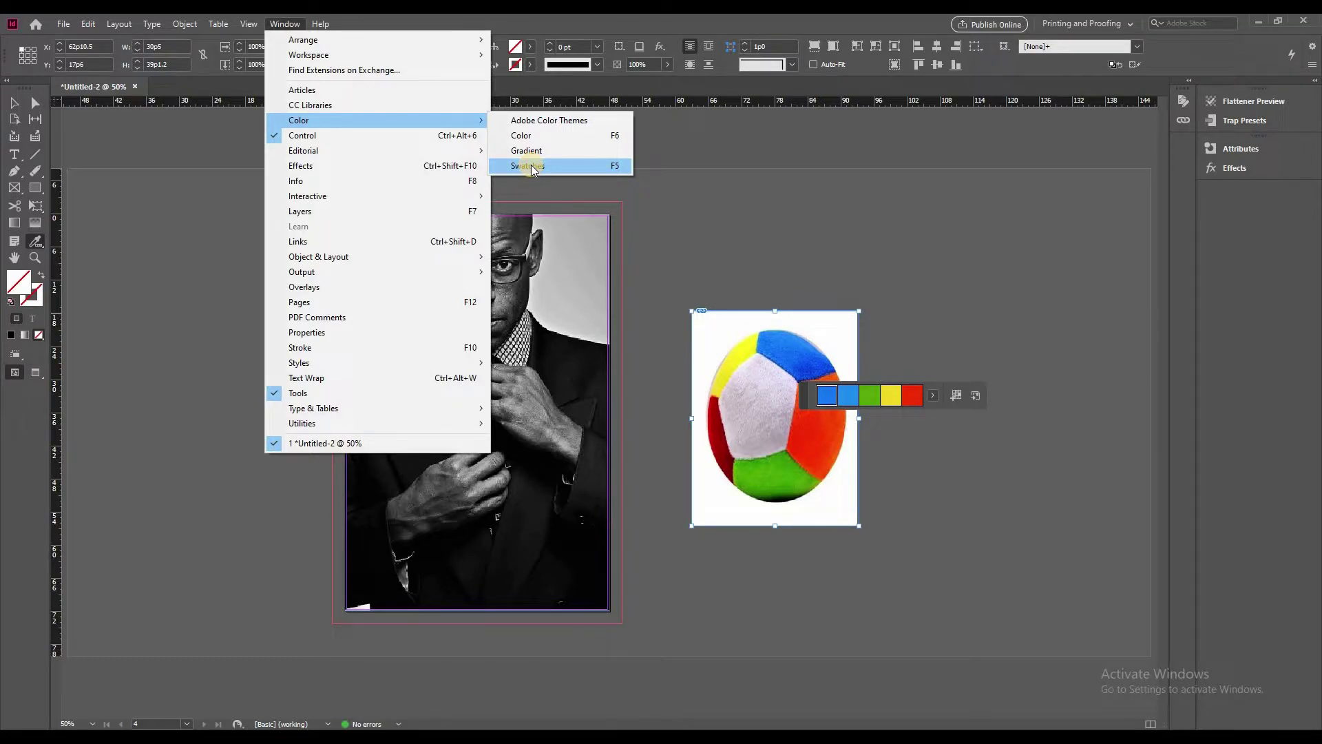
click(530, 167)
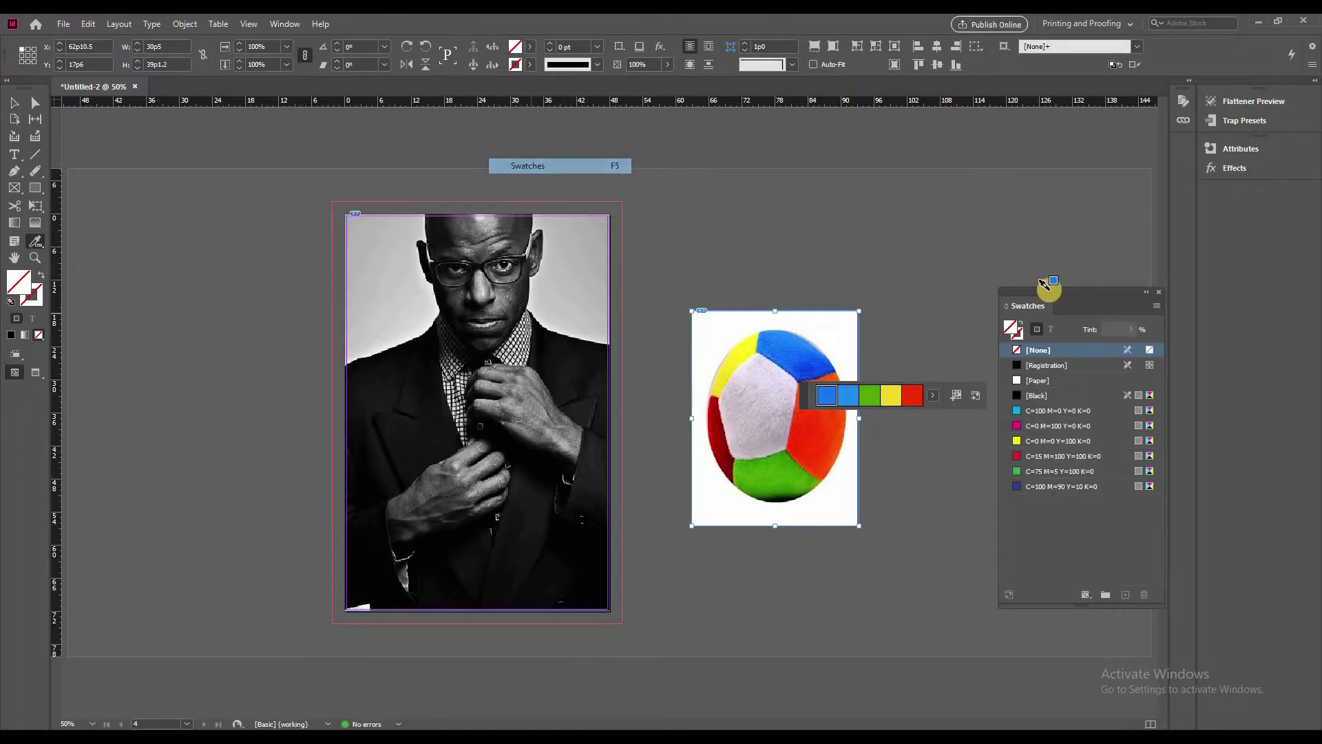
Step: Choose the Colorful theme variation extracted from the ball and add it to the document's swatches
click(931, 396)
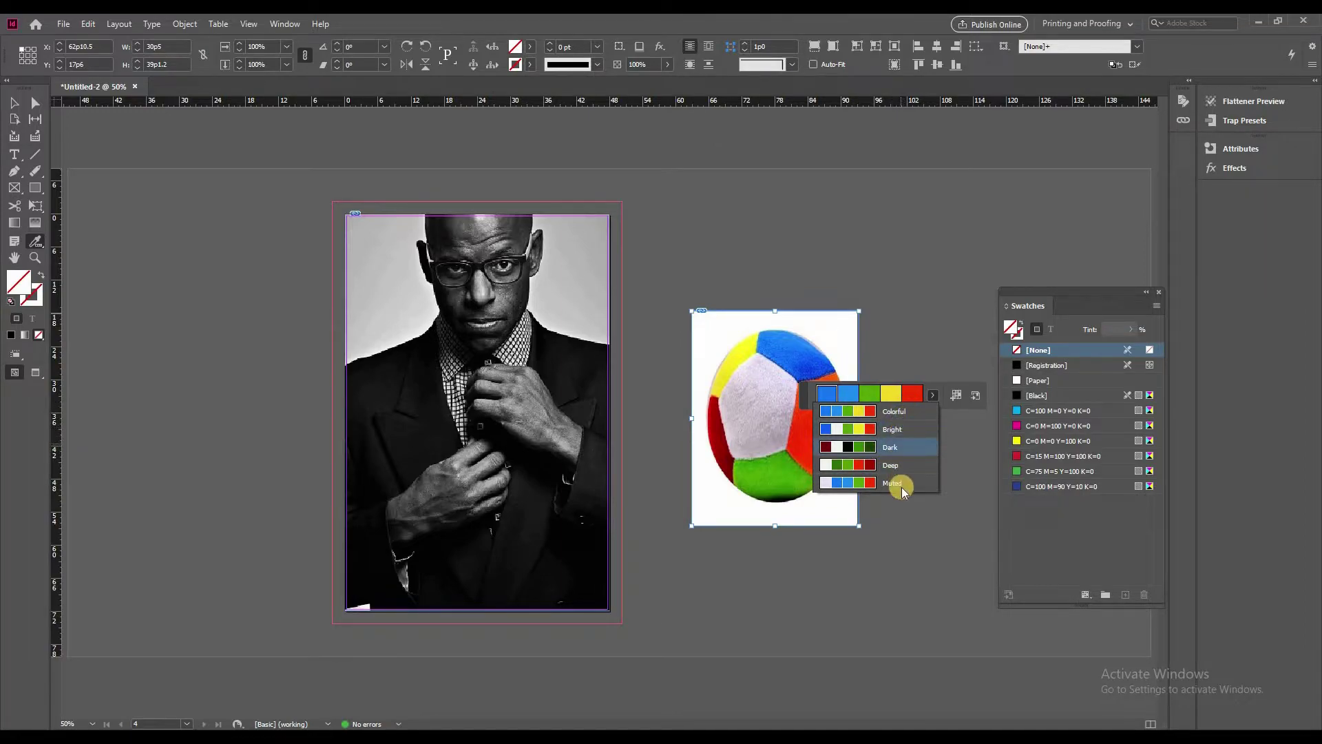
click(919, 416)
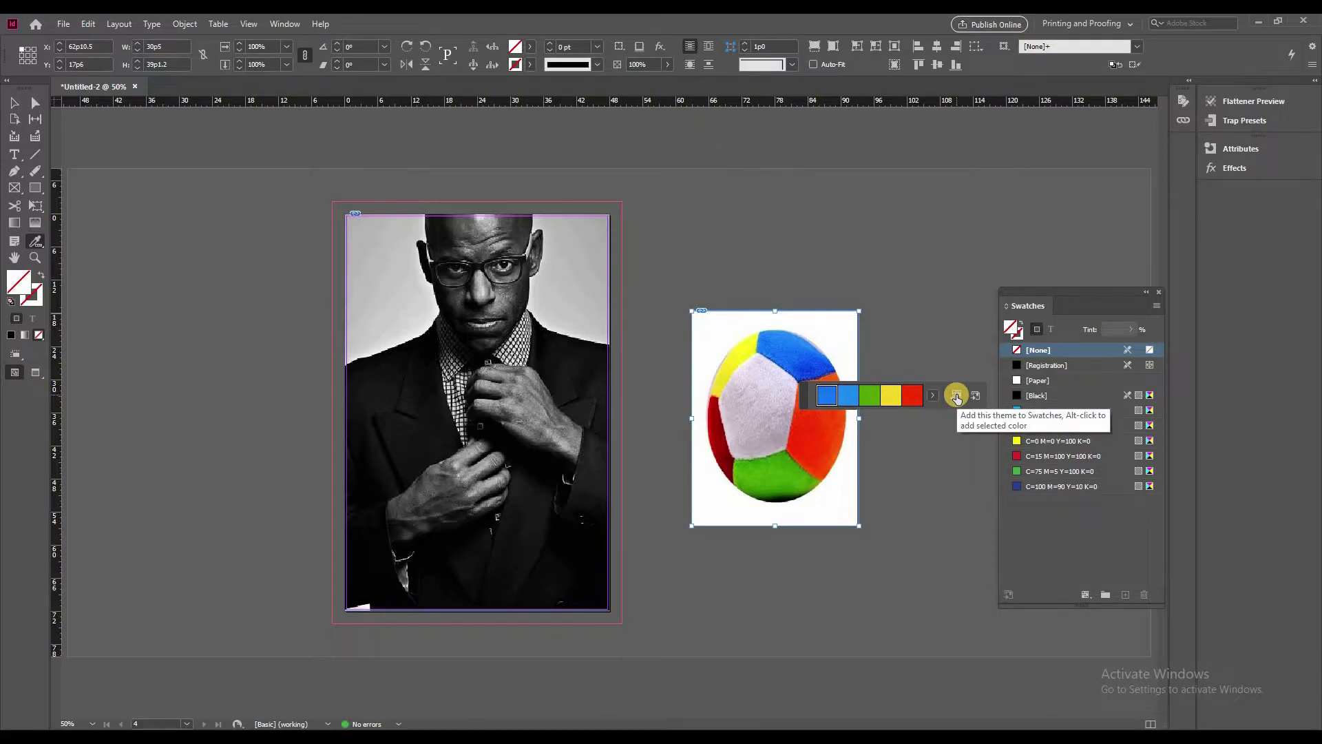
click(956, 396)
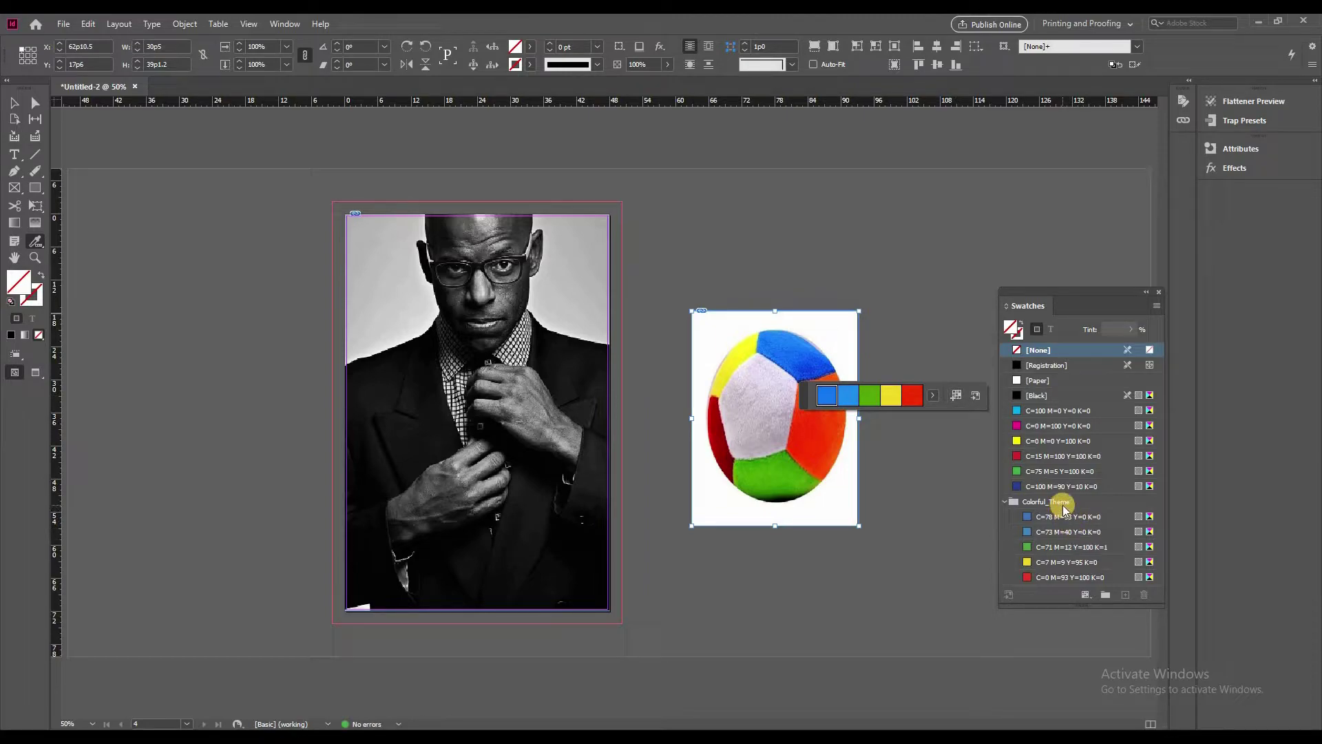
Step: Switch the extracted theme to Bright and add it to the document's swatches
click(935, 395)
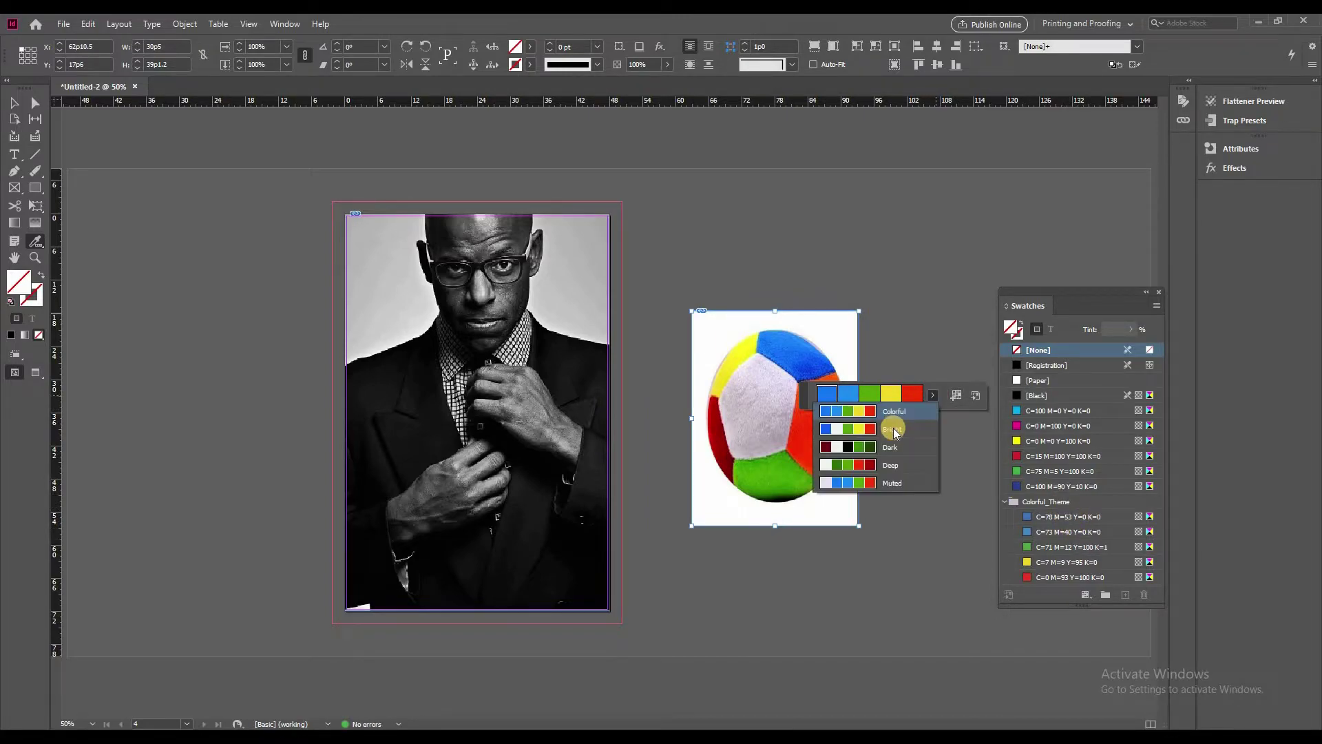
click(895, 428)
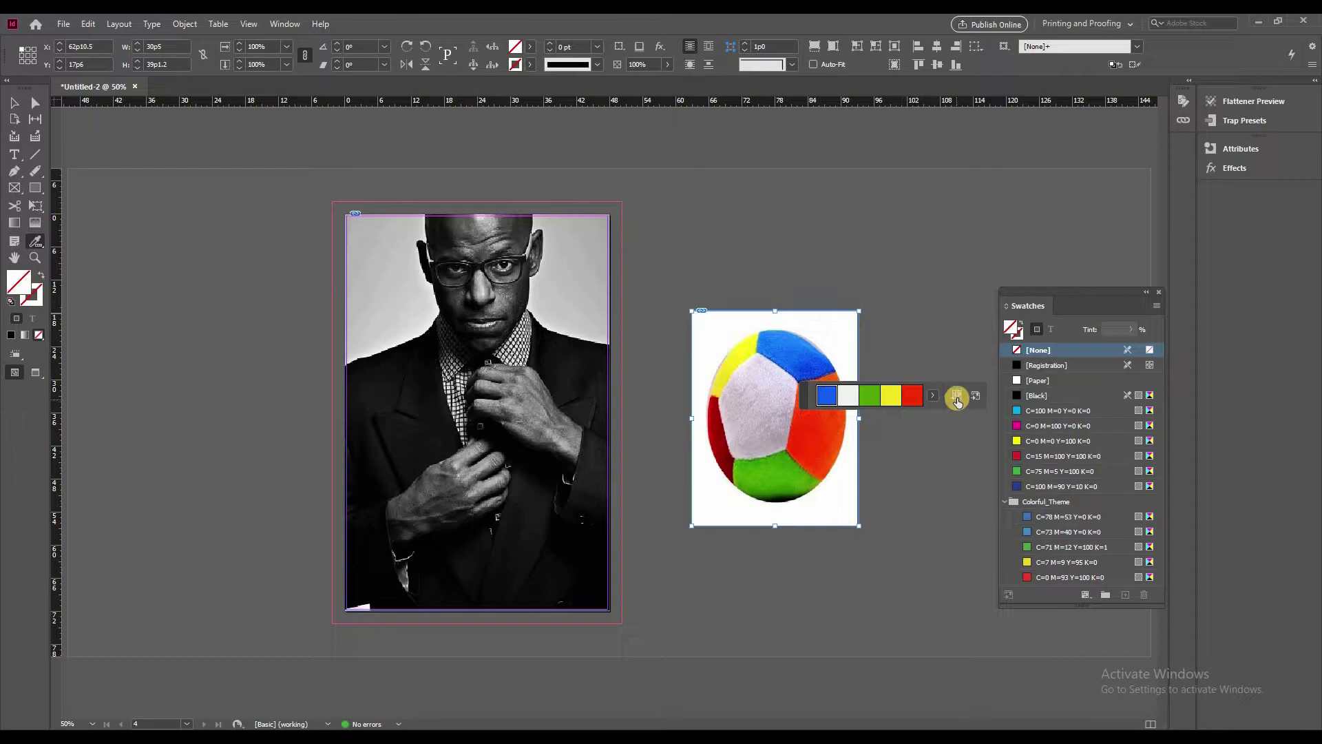
click(956, 398)
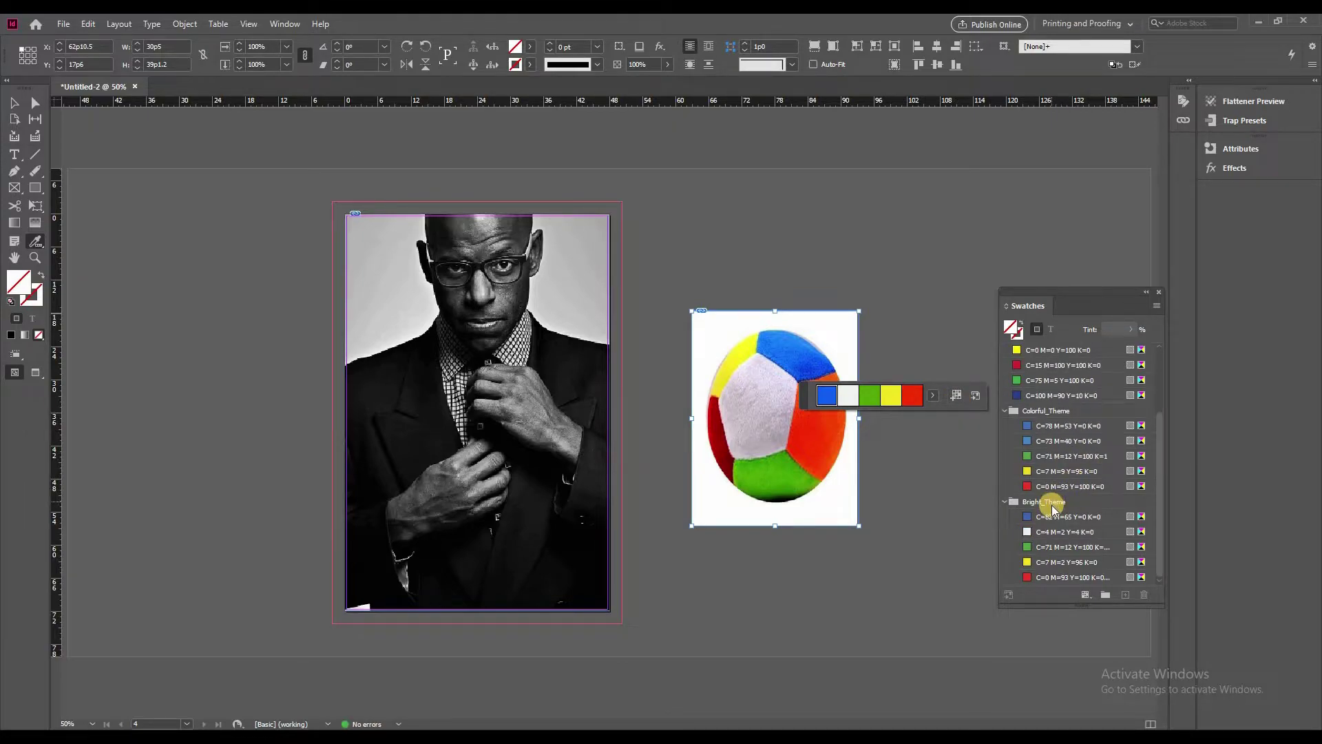
Step: Switch the extracted theme to Dark and add it to the document's swatches
click(934, 395)
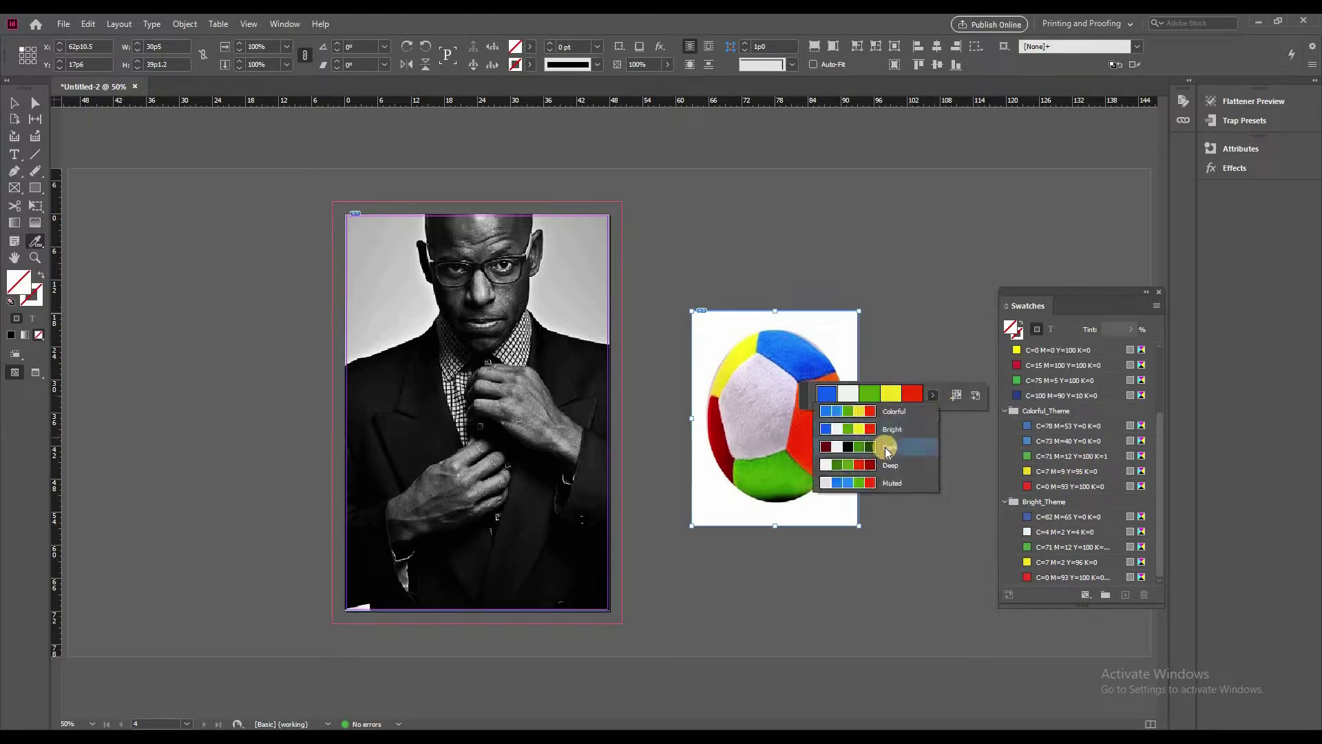
click(886, 447)
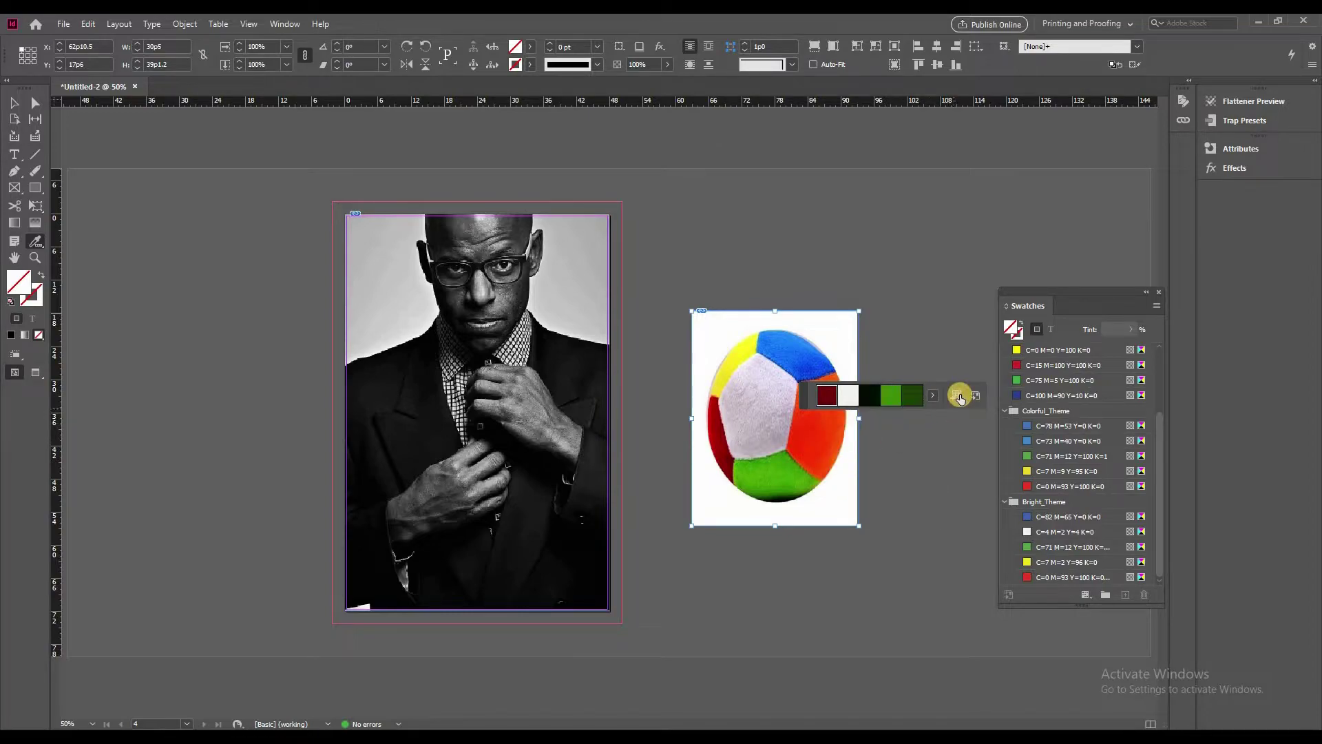
click(957, 395)
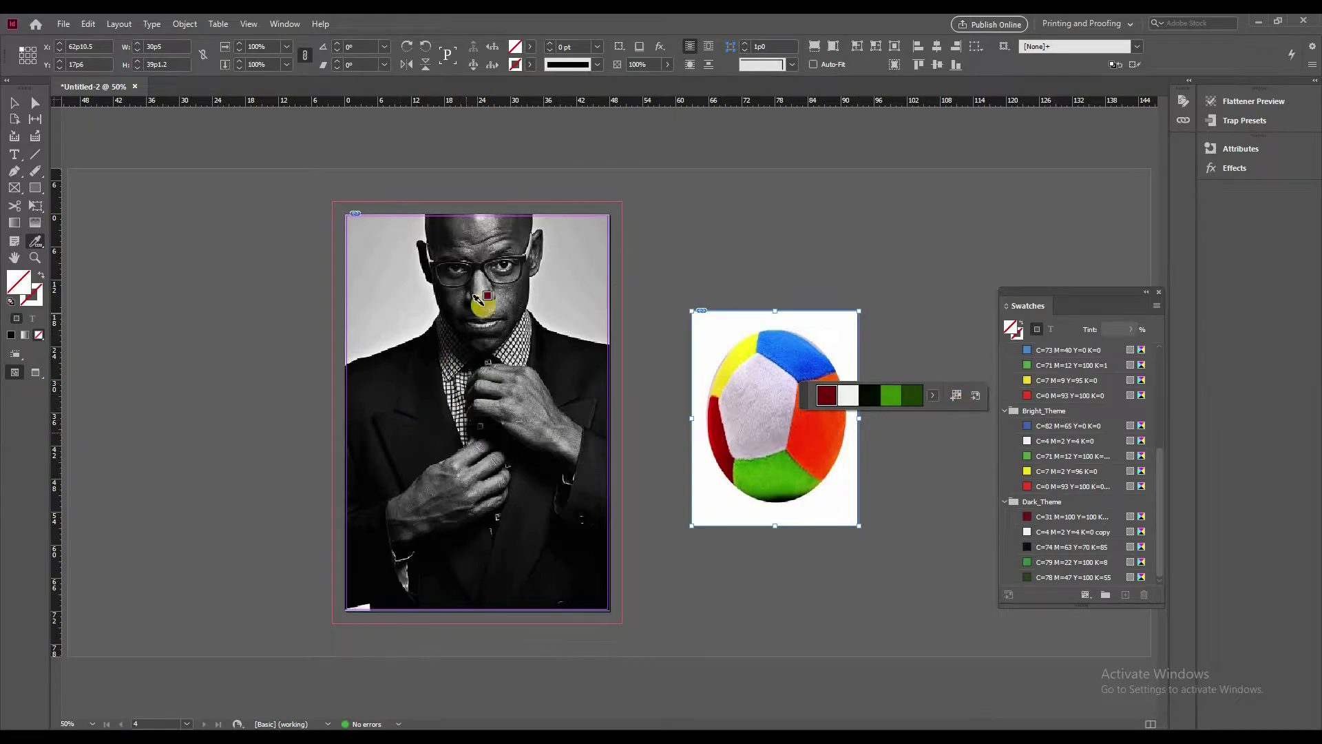
Step: Delete the ball image and remove the Colorful, Bright and Dark theme groups from the document's swatches
click(14, 102)
key(Delete)
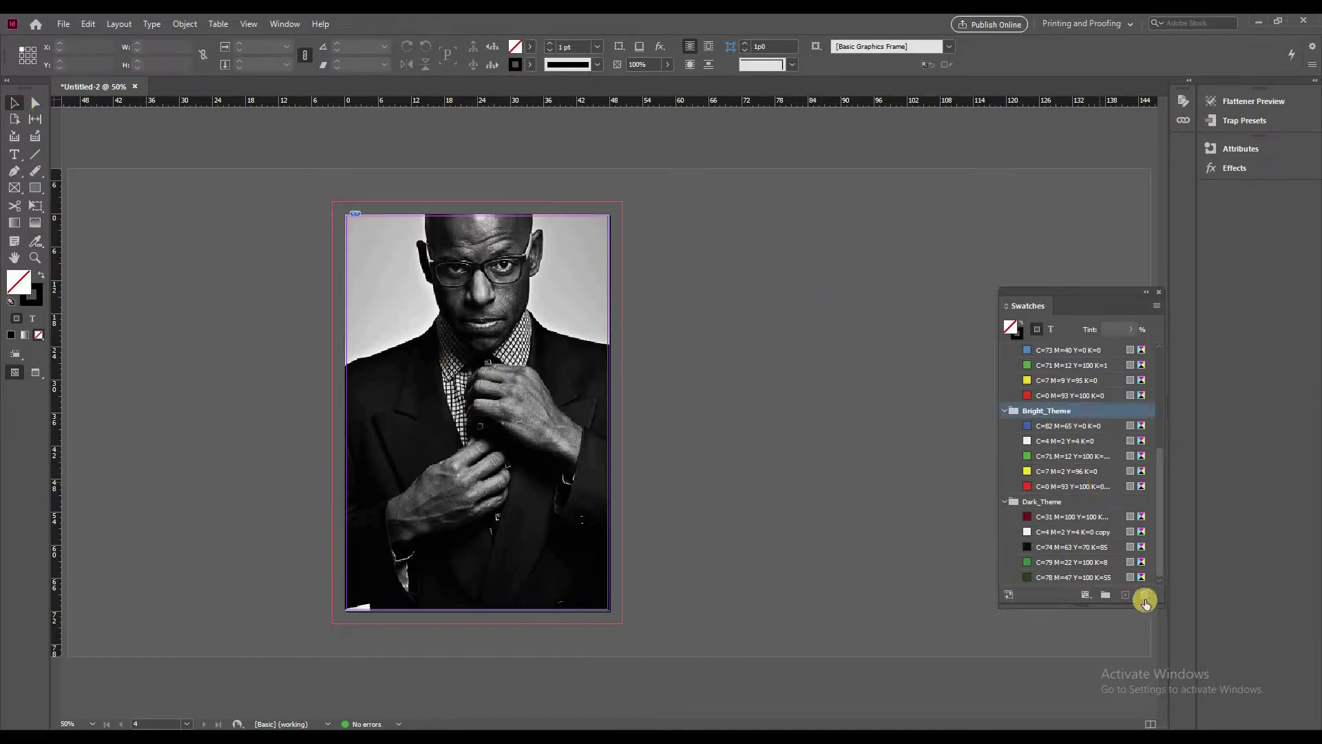
scroll(1049, 504, up, 5)
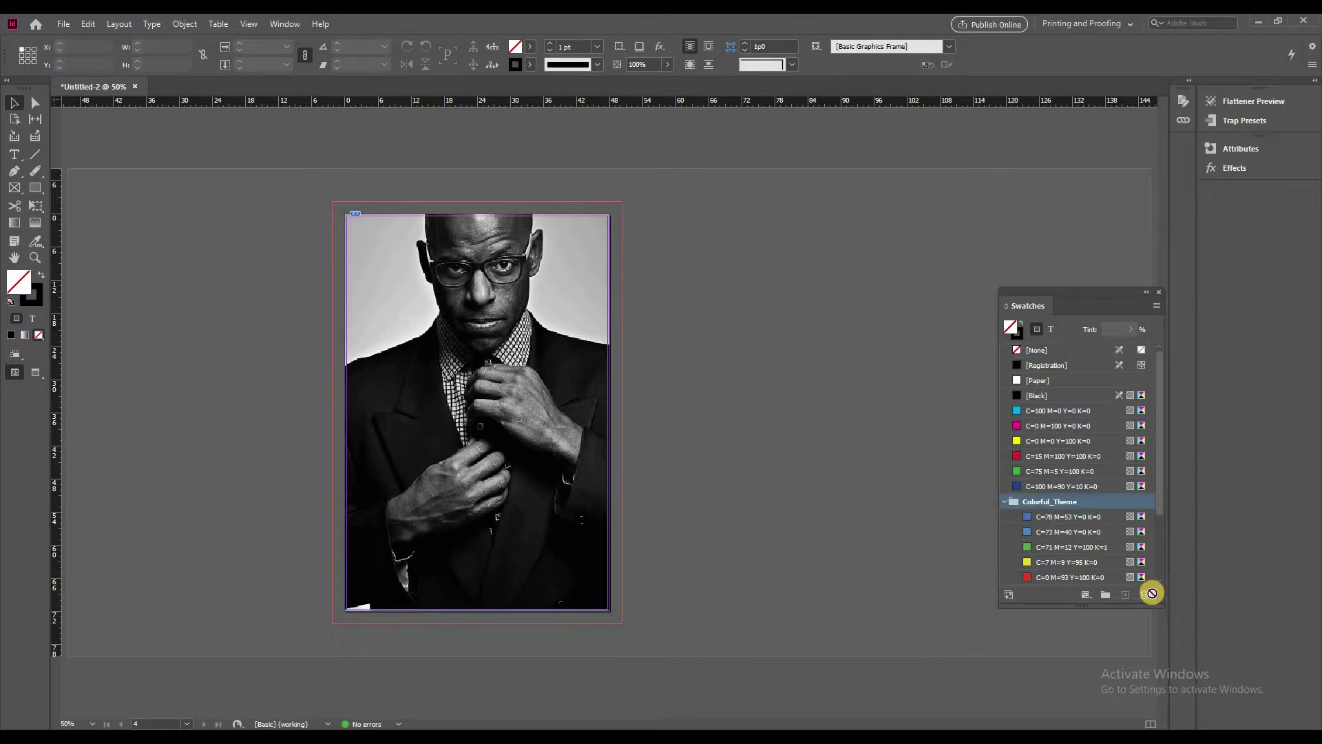
click(1144, 595)
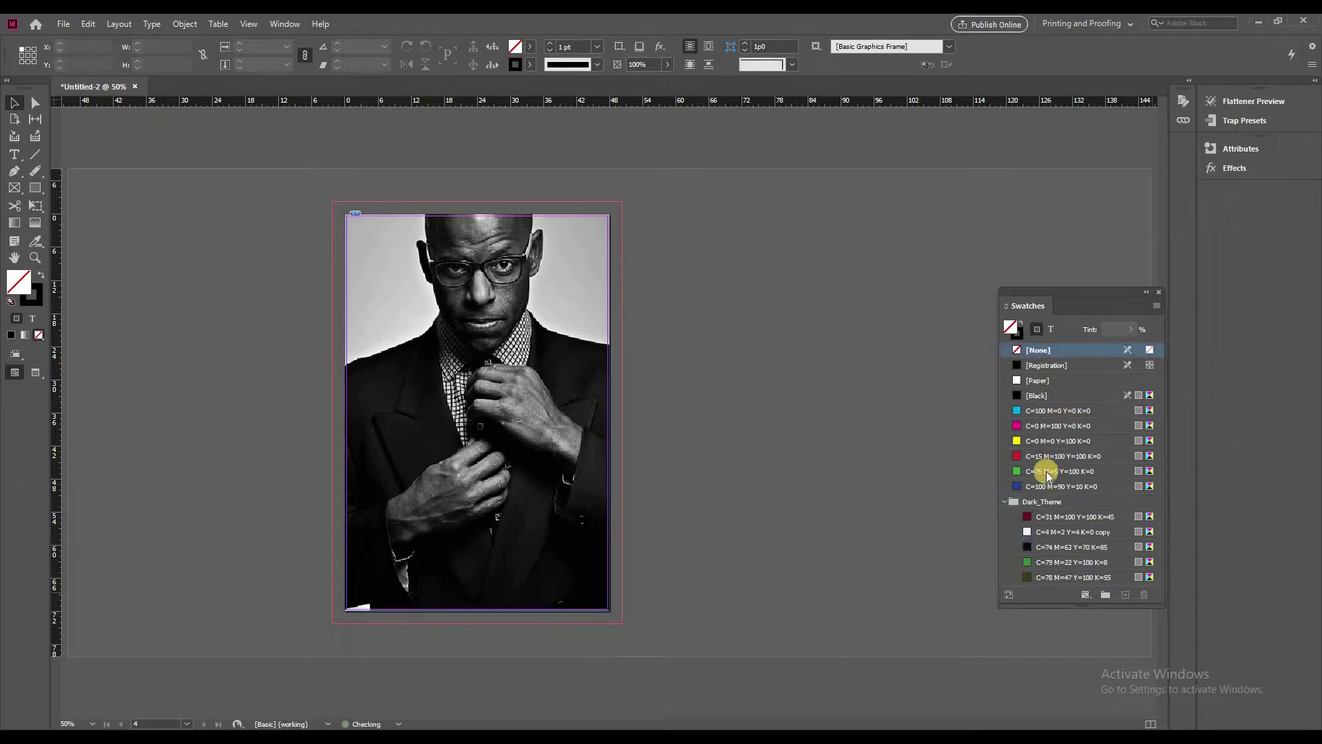
click(1143, 594)
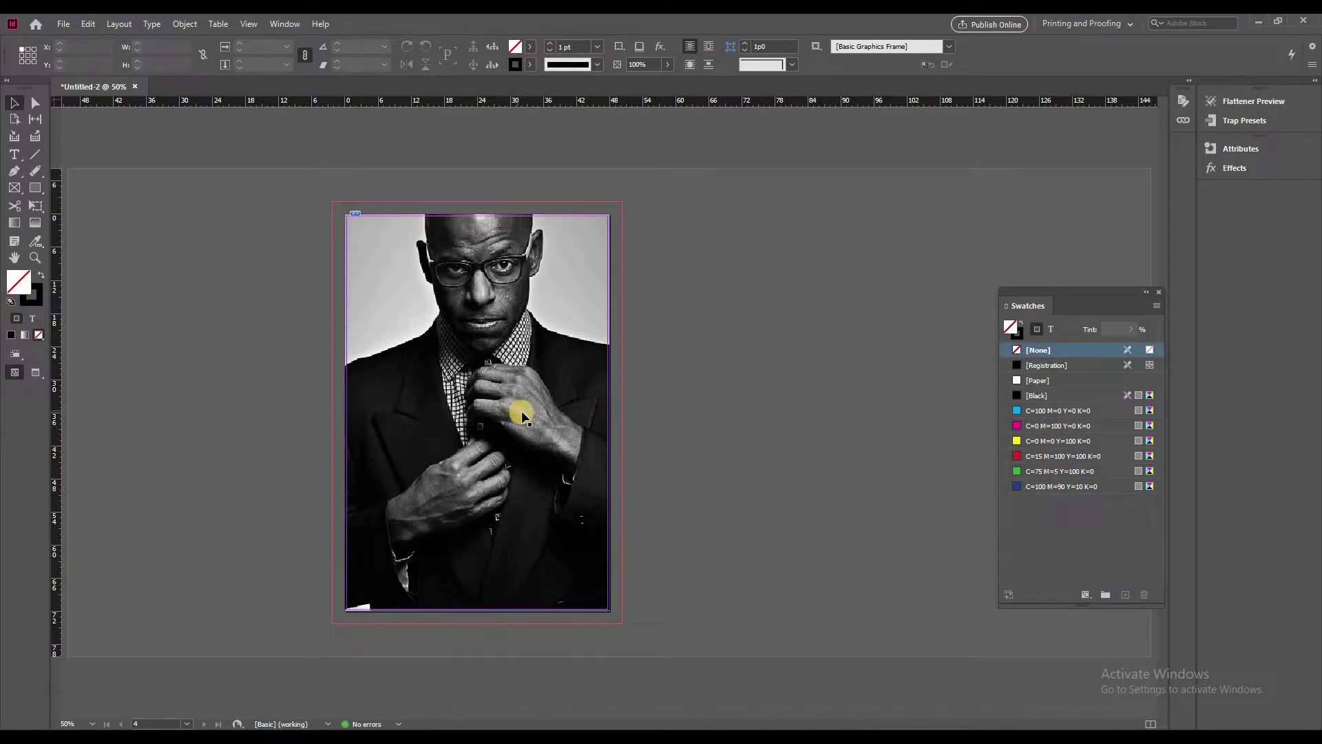
Step: Extract a color theme from the man's black-and-white photo and add its Dark theme to the document's swatches
click(36, 241)
click(464, 348)
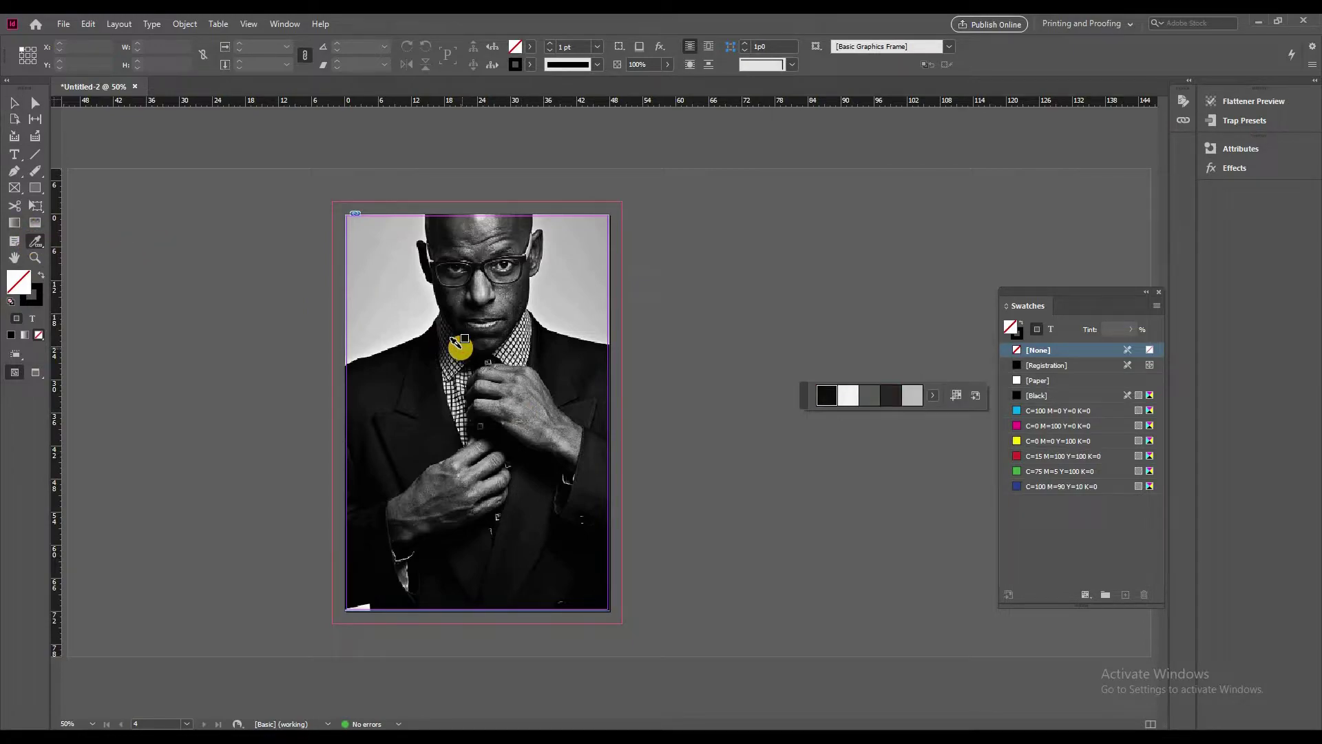
click(933, 394)
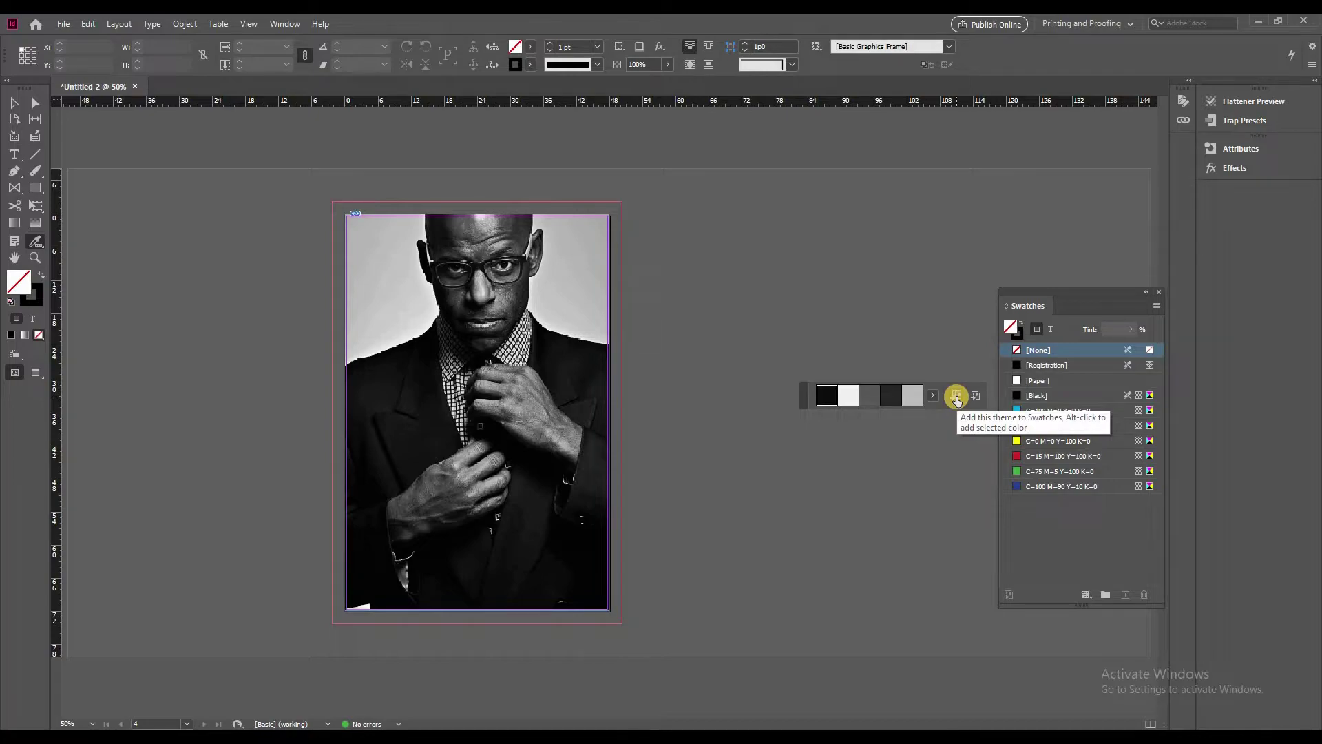
click(957, 397)
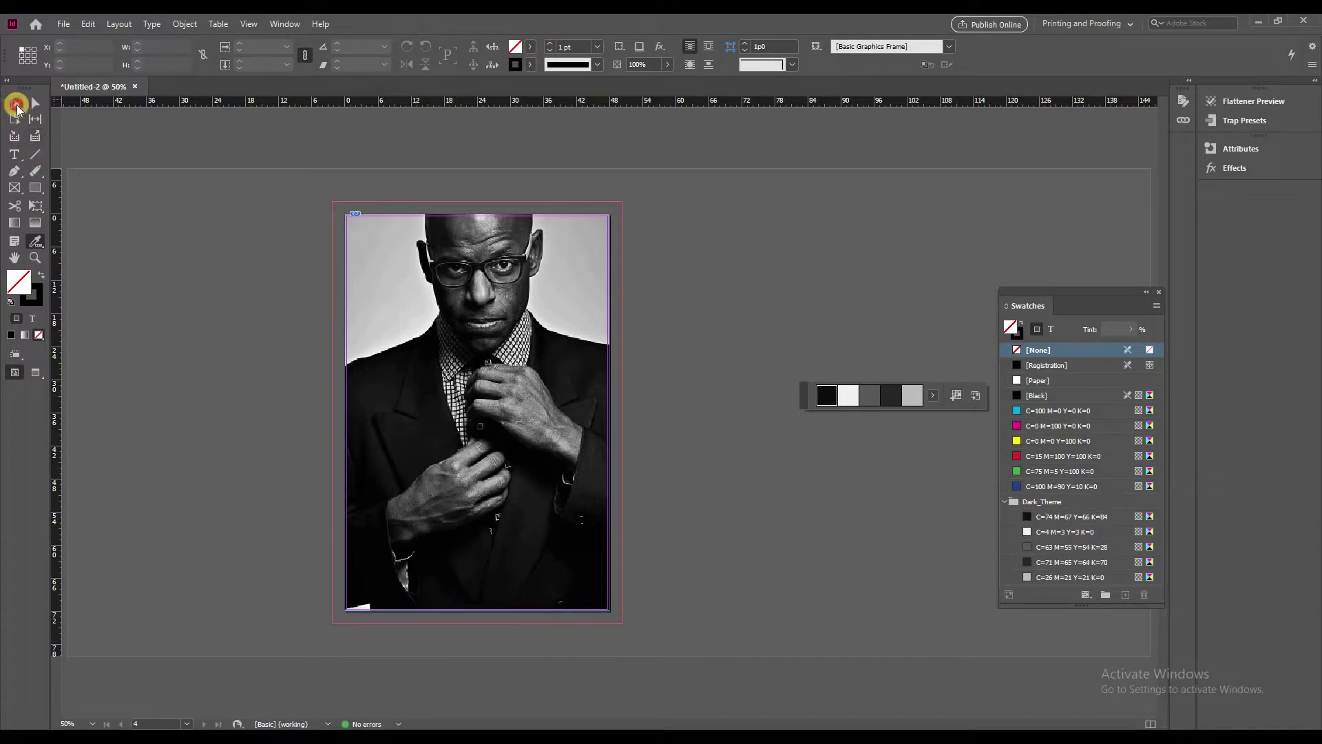
click(16, 103)
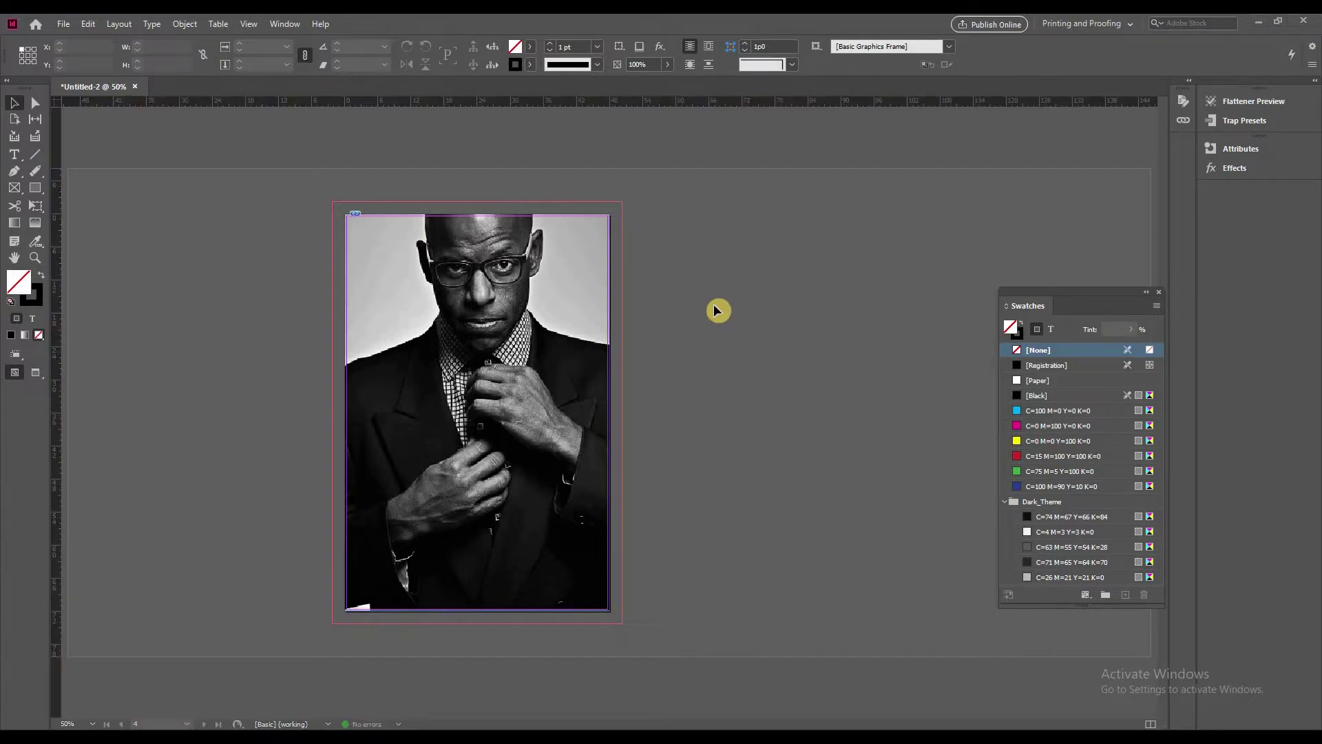
Step: Switch to Notepad and review the prepared cover text: the book name, the short descriptive line and the writer name
key(alt+Tab)
click(700, 177)
key(shift+Home)
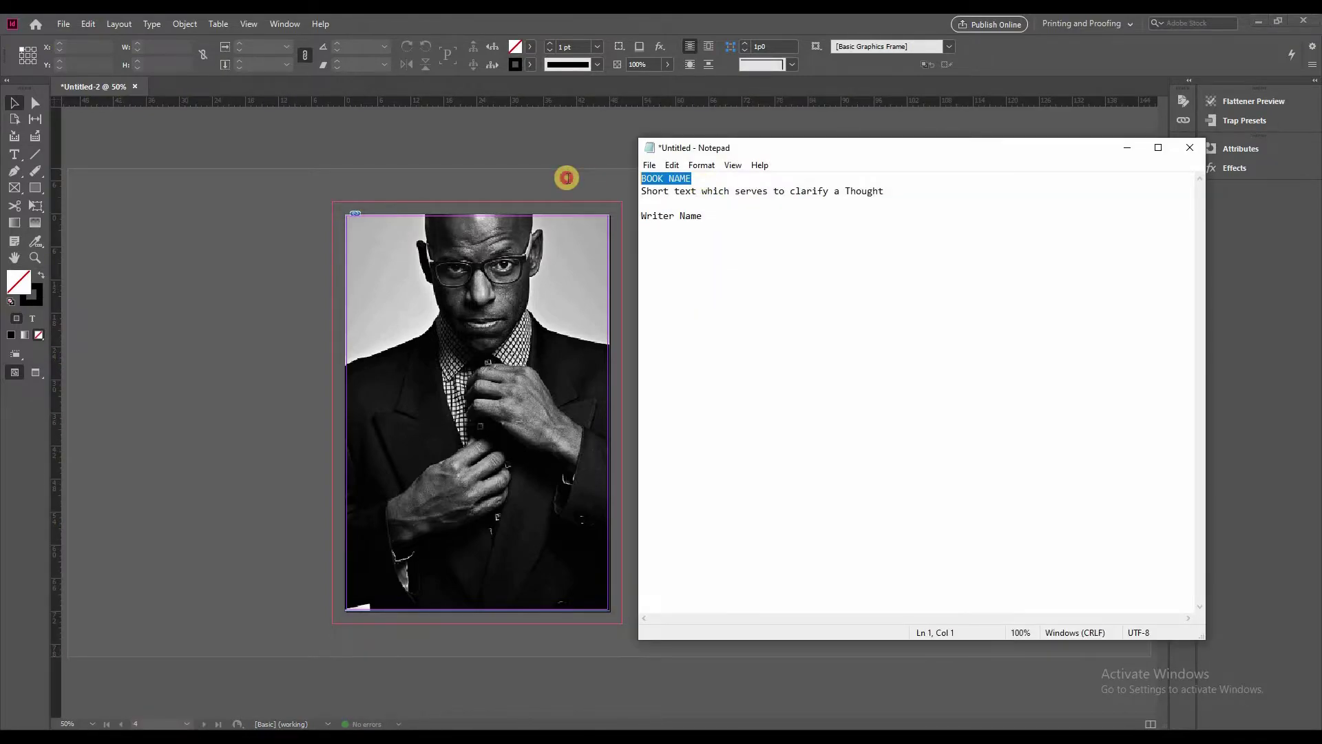
drag(884, 191, 707, 192)
drag(608, 192, 606, 195)
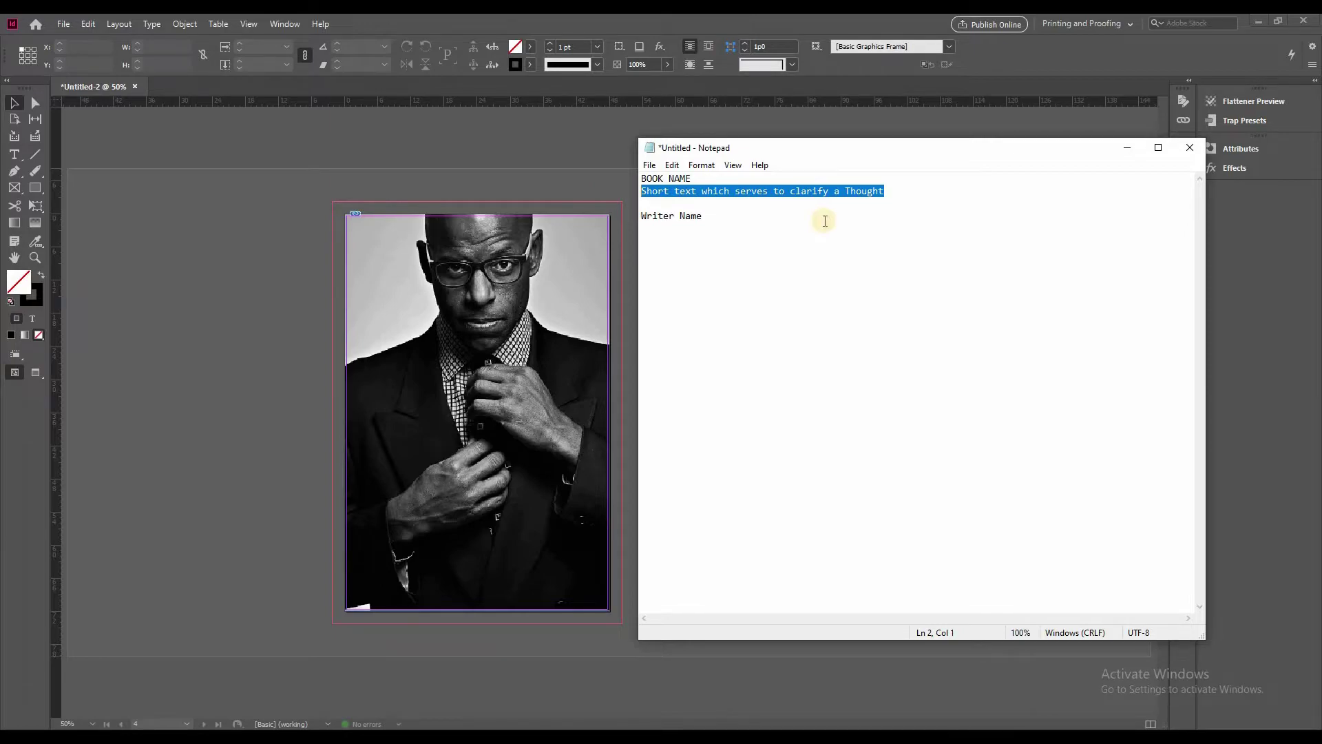
click(727, 216)
key(shift+Home)
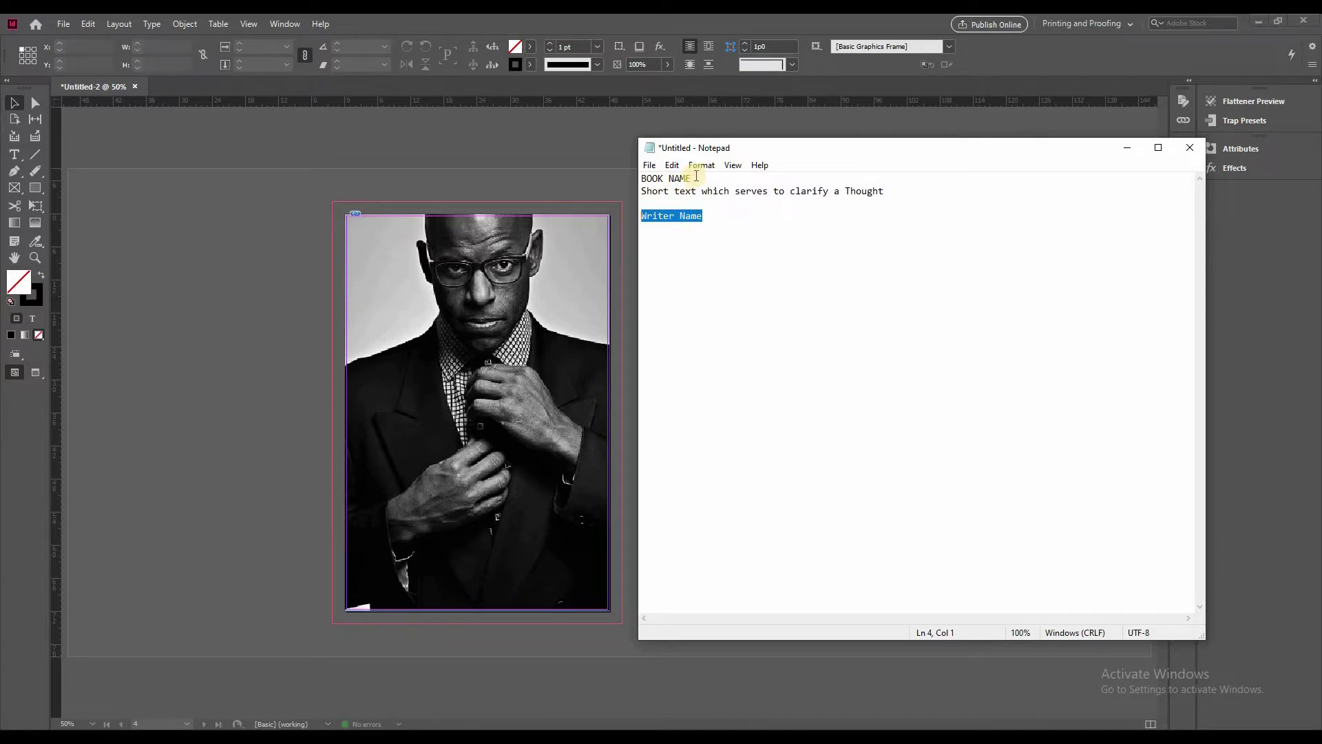
Step: Copy BOOK NAME from Notepad and place it in a new text frame spanning the InDesign page's width below the man's collar
drag(693, 178, 585, 177)
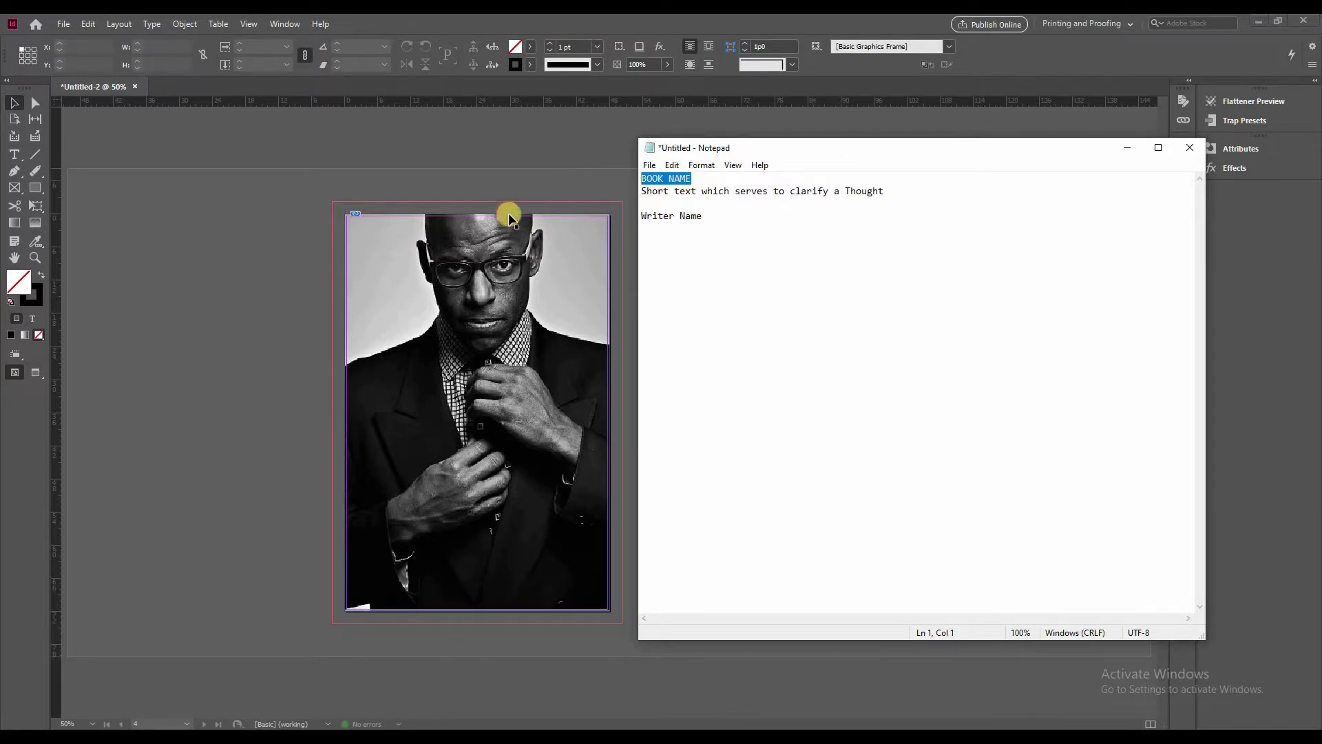
click(223, 310)
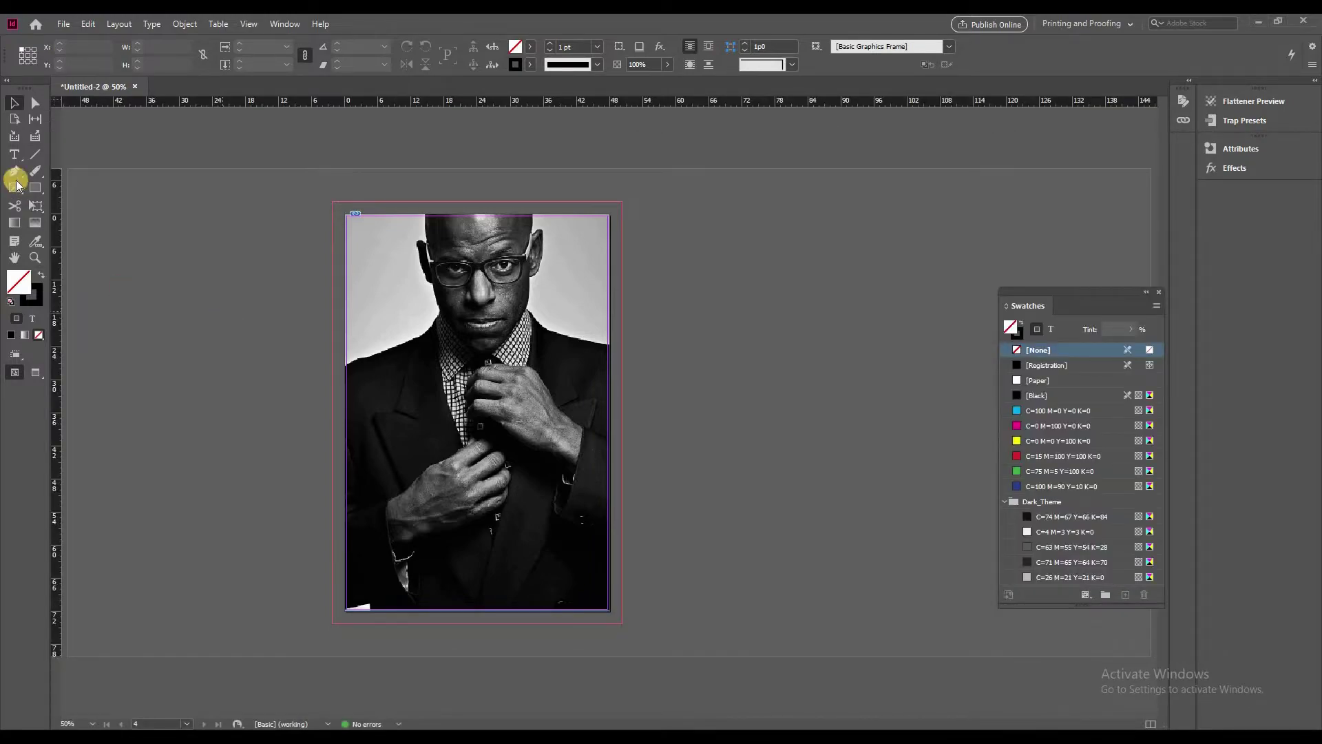
click(14, 155)
drag(349, 402, 605, 490)
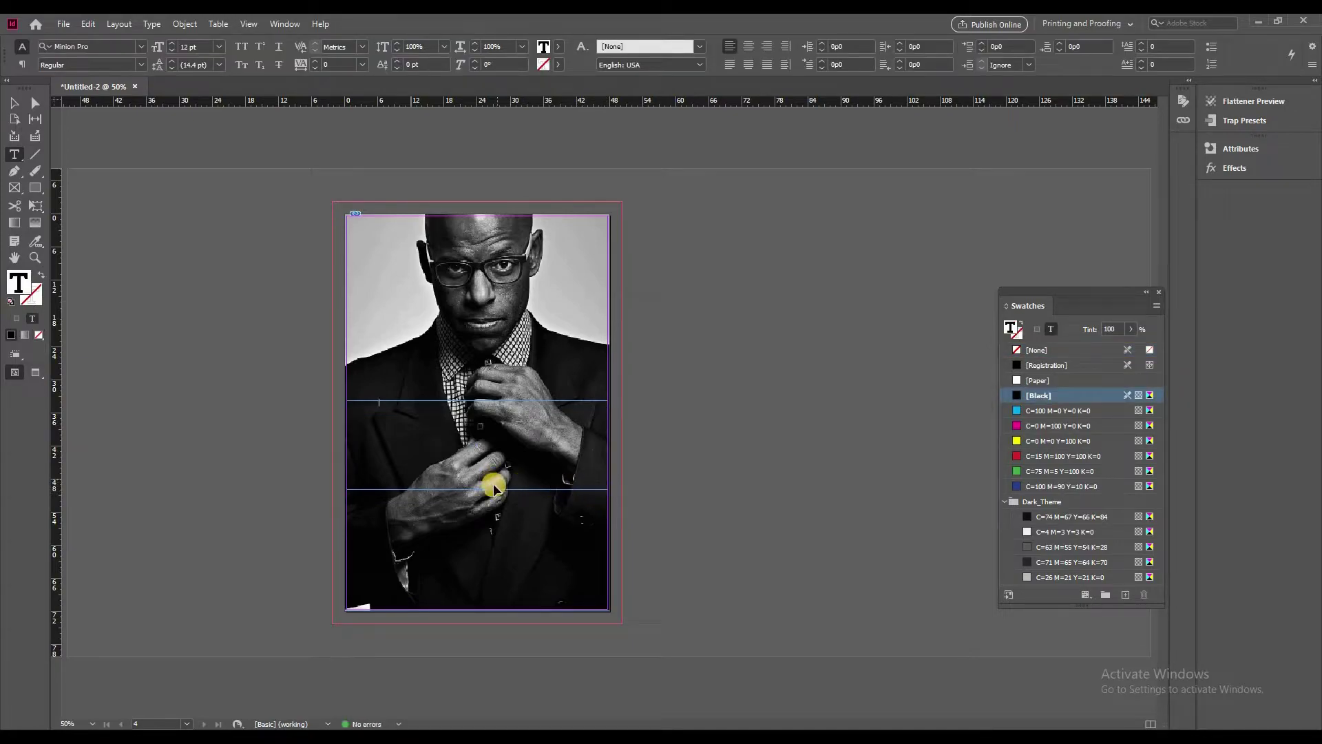
Step: Set the font size of the BOOK NAME text to 100 pt
key(ctrl+a)
triple_click(203, 49)
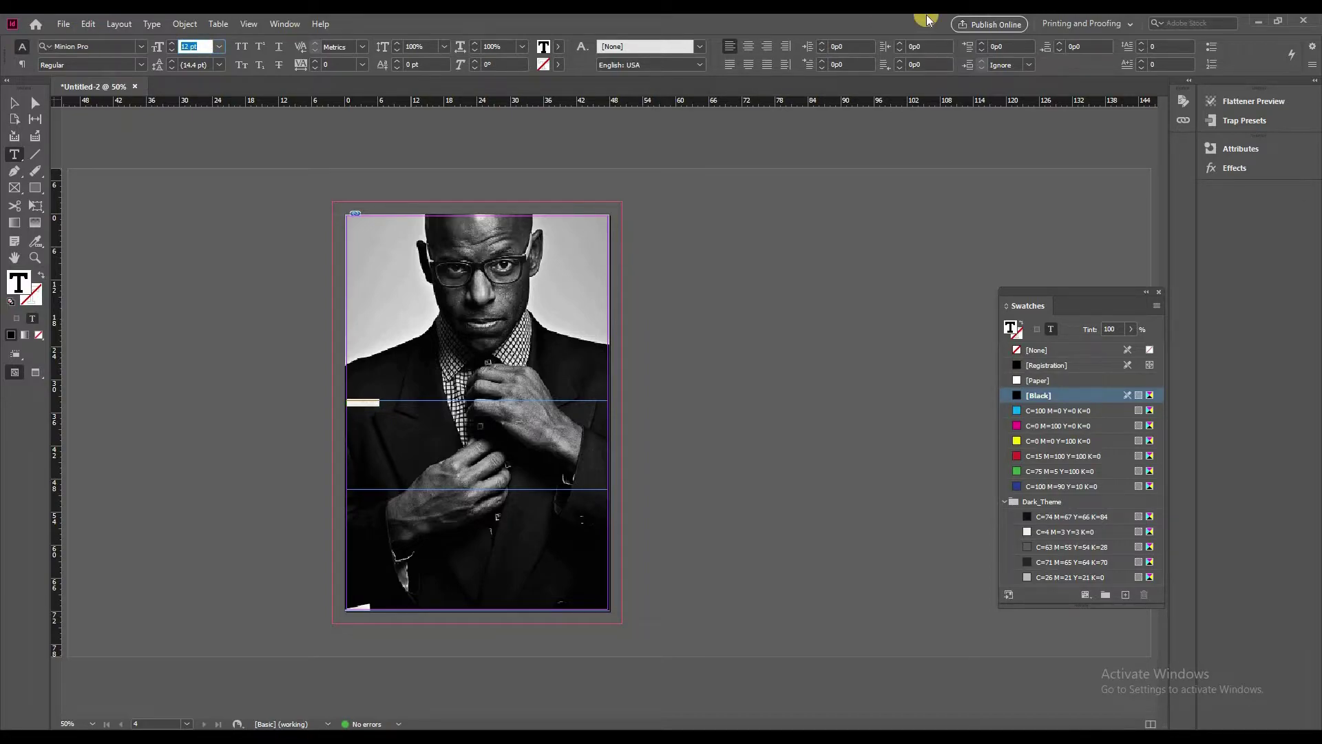
text(100)
key(Return)
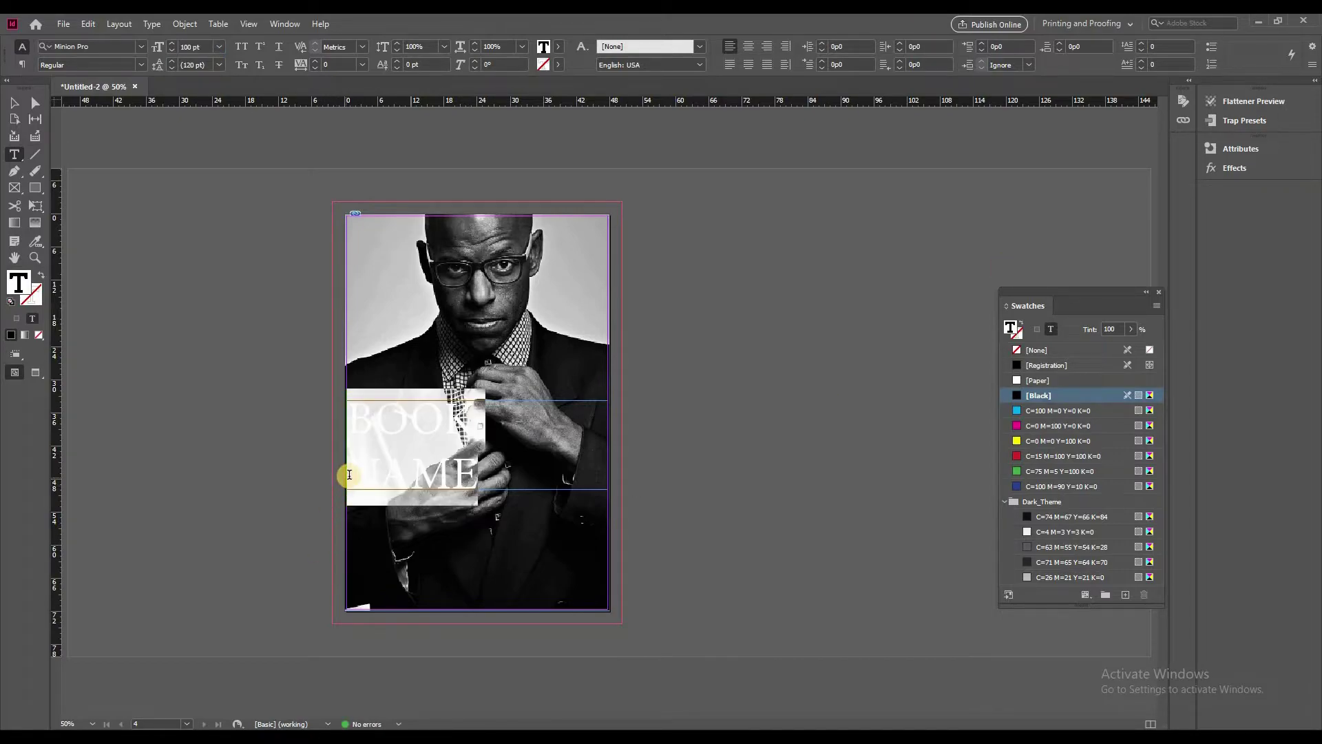
click(331, 402)
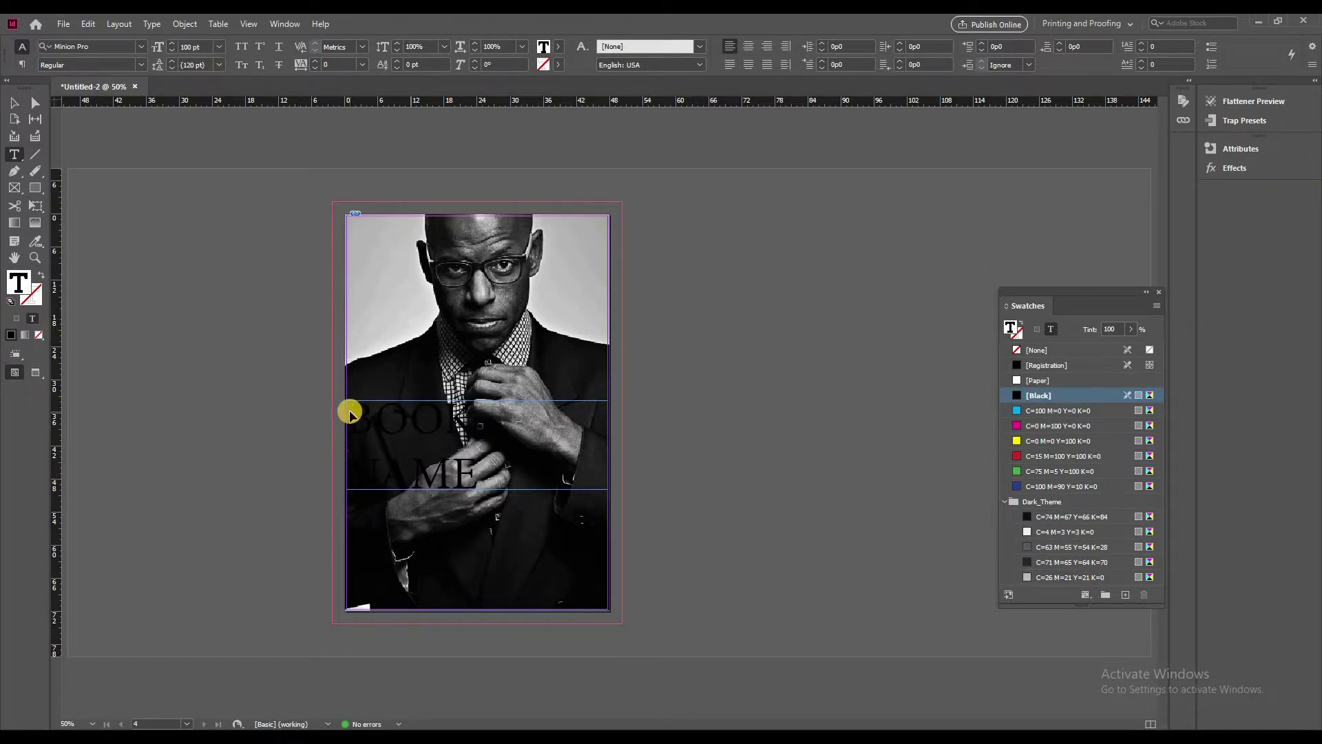
triple_click(350, 412)
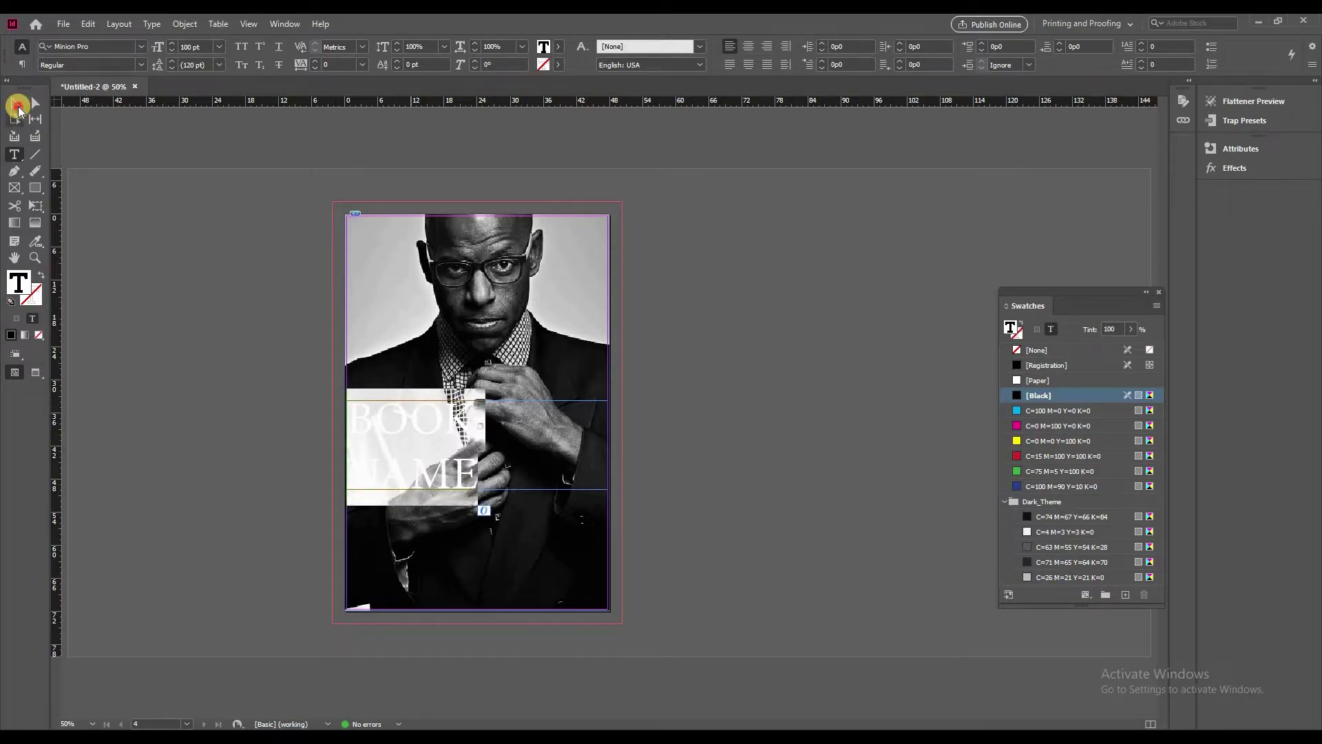
click(443, 467)
double_click(435, 460)
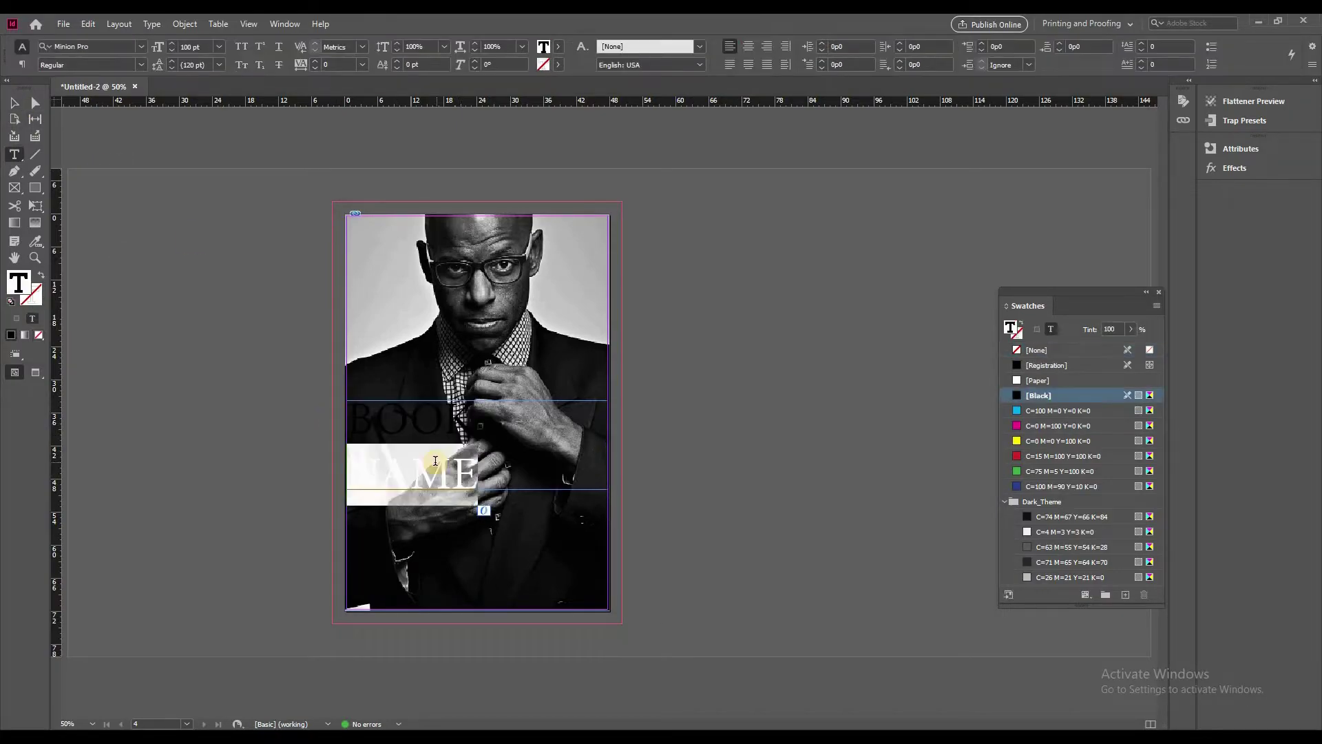
click(13, 102)
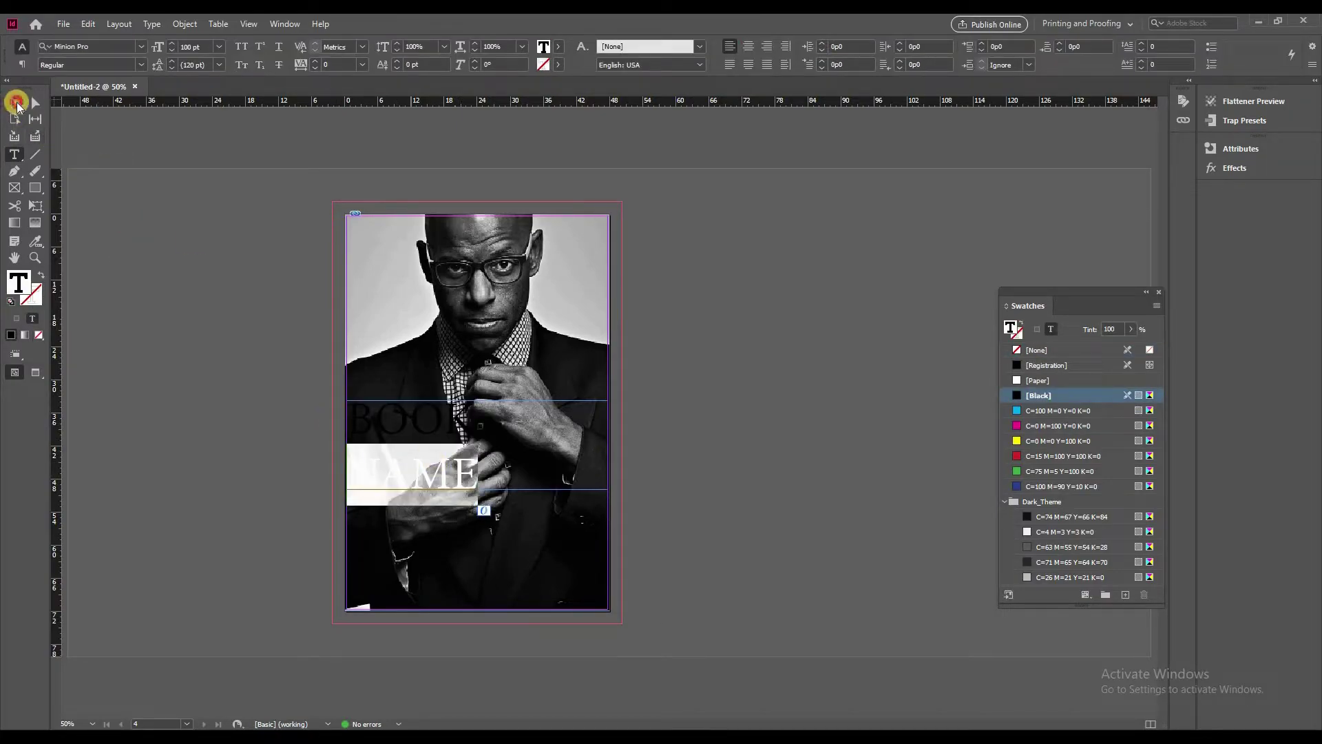
click(292, 398)
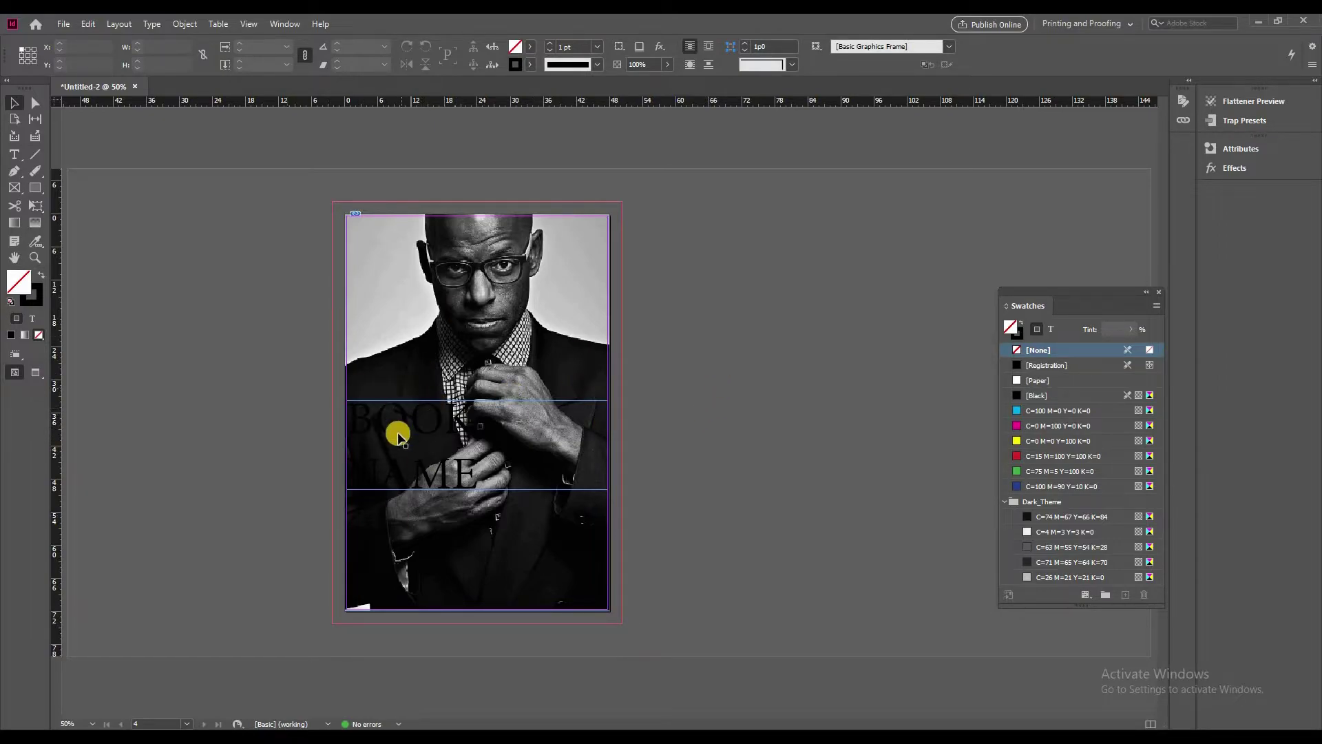
key(ctrl+equal)
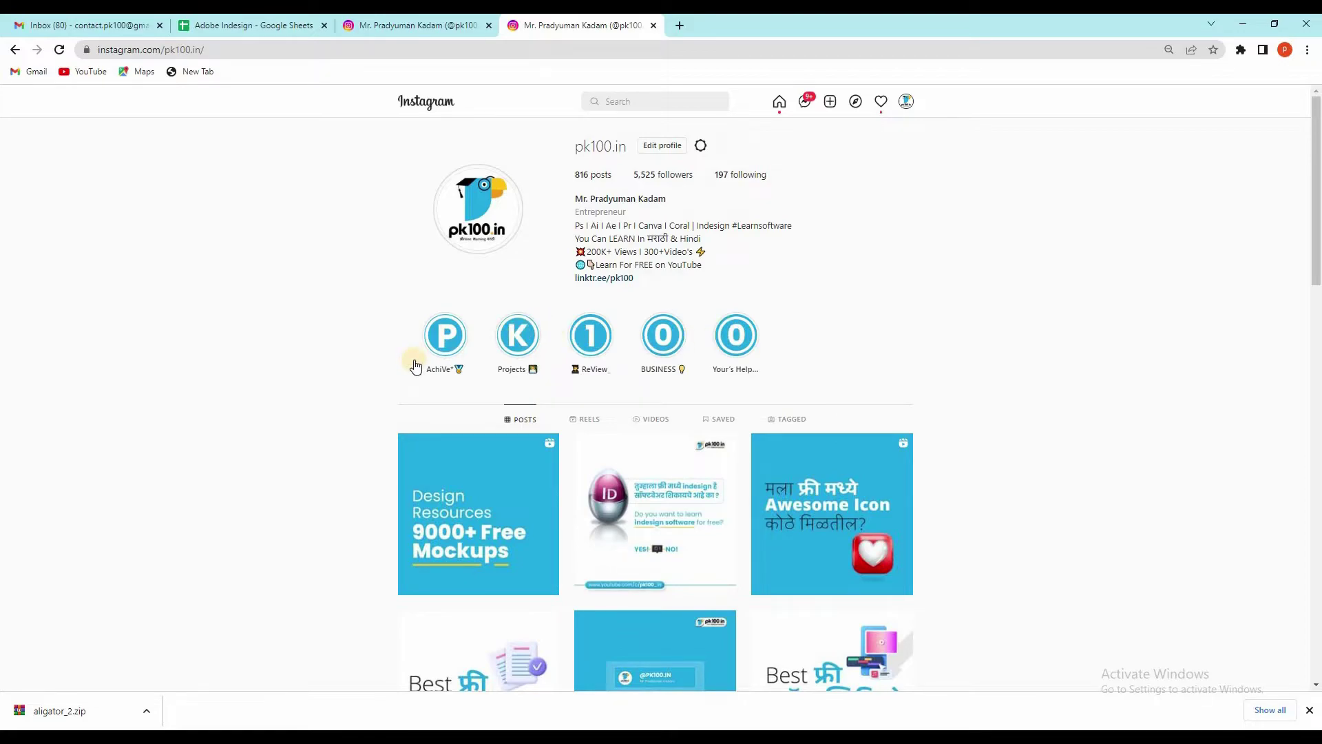
Step: Look through the pk100.in Instagram profile, examining its header, highlights and grid of design posts
scroll(933, 442, down, 1)
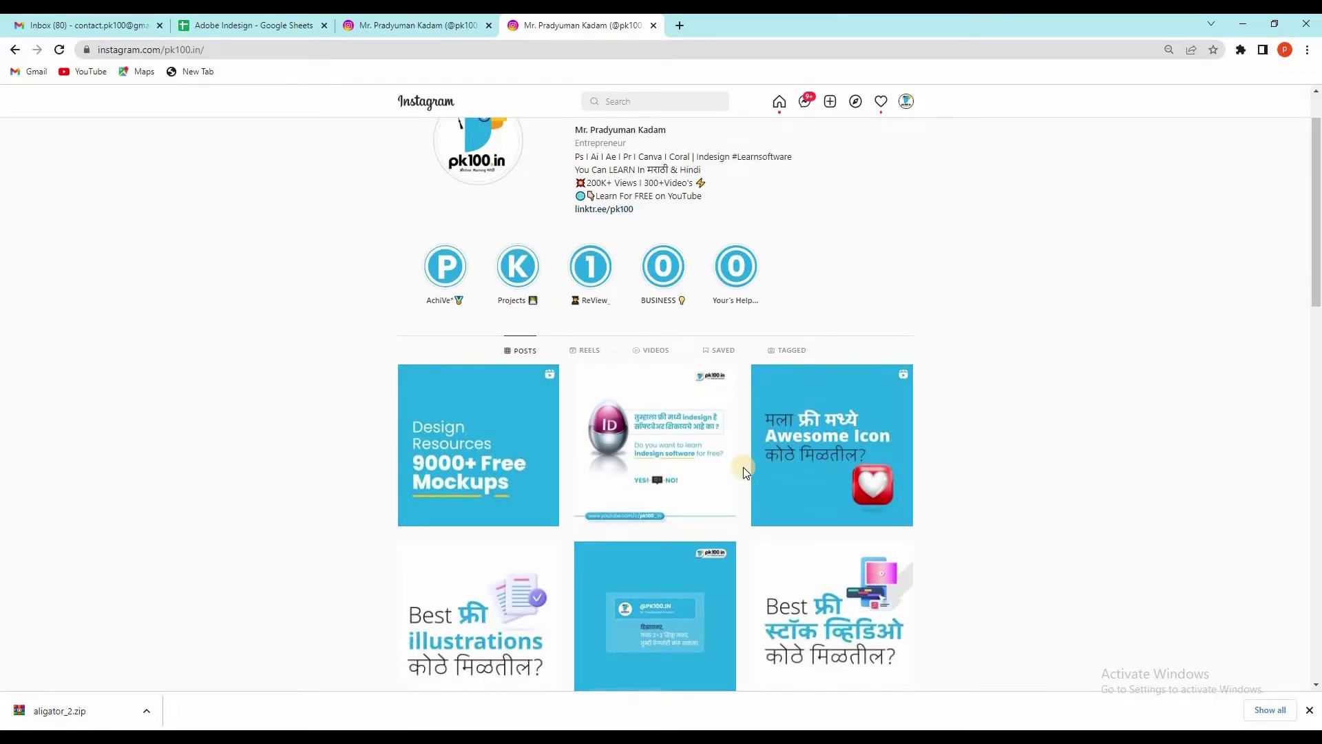
scroll(744, 468, down, 1)
scroll(744, 473, up, 2)
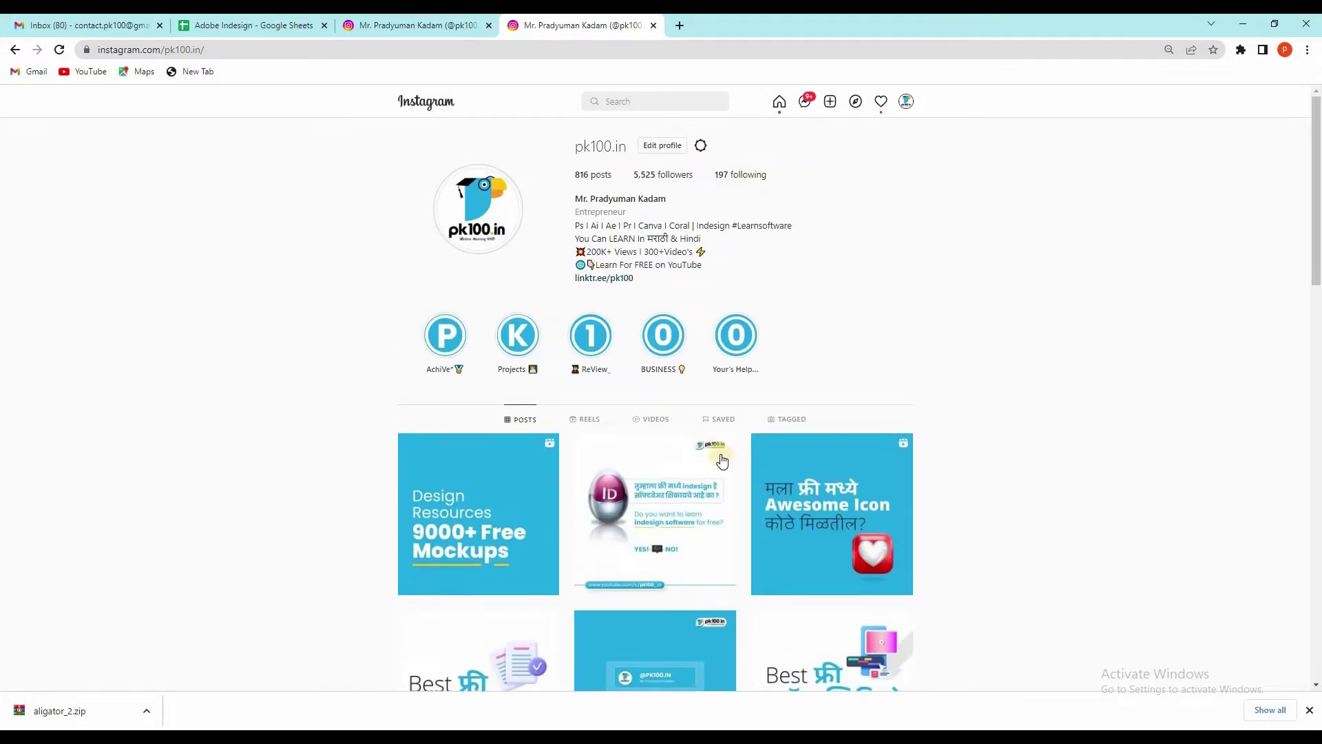
scroll(716, 456, down, 2)
scroll(713, 456, down, 7)
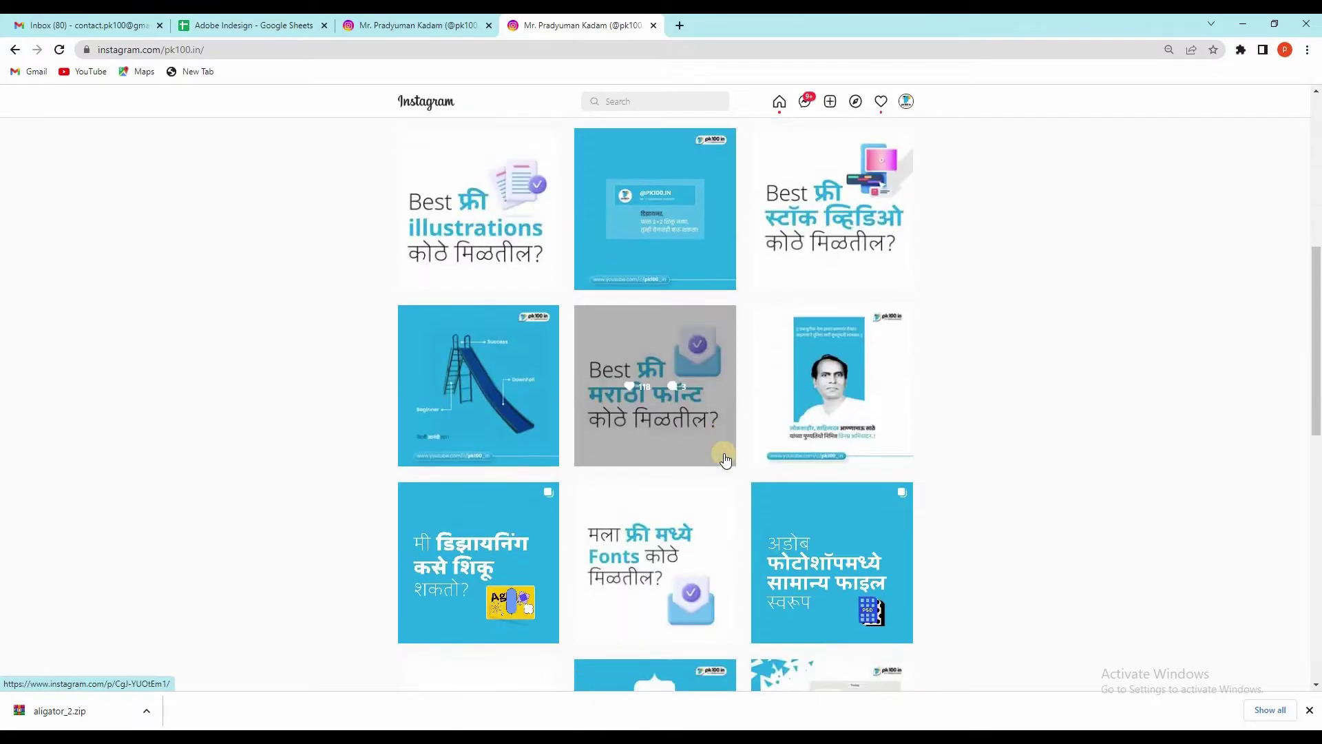
click(576, 475)
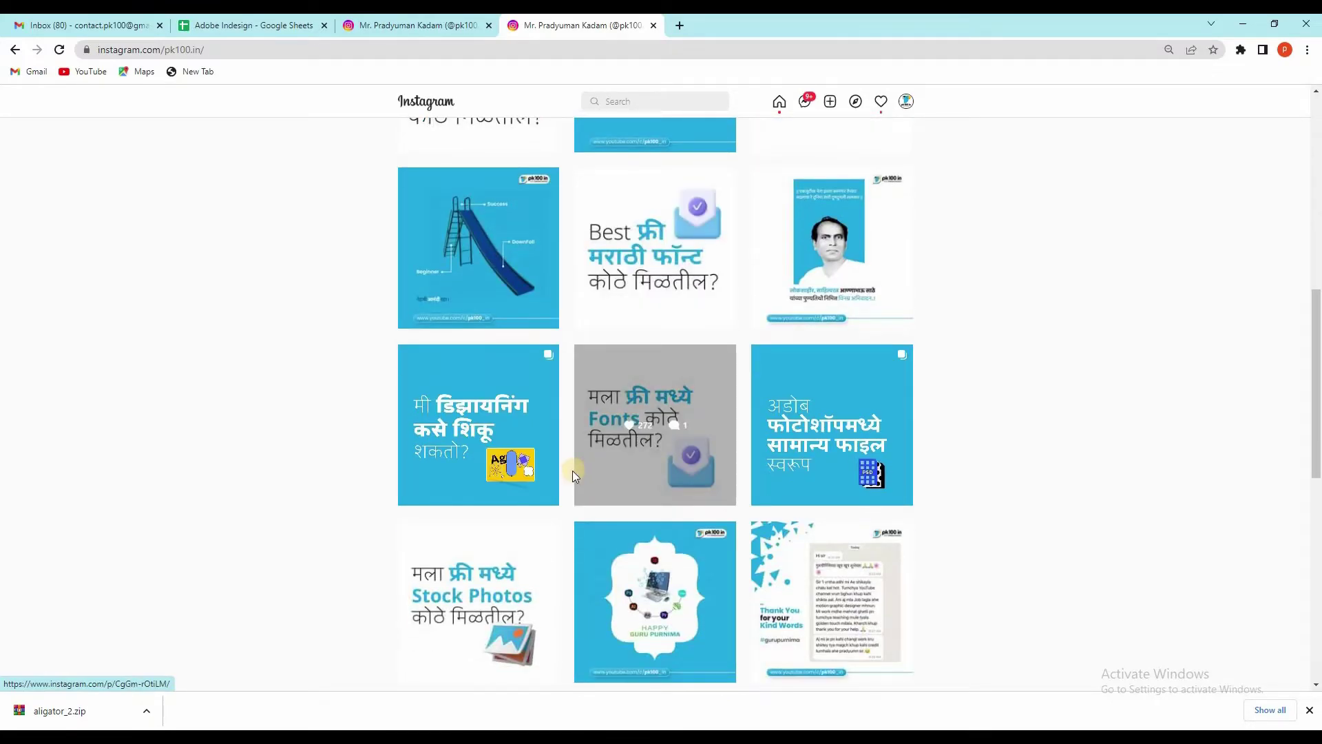
scroll(549, 496, down, 6)
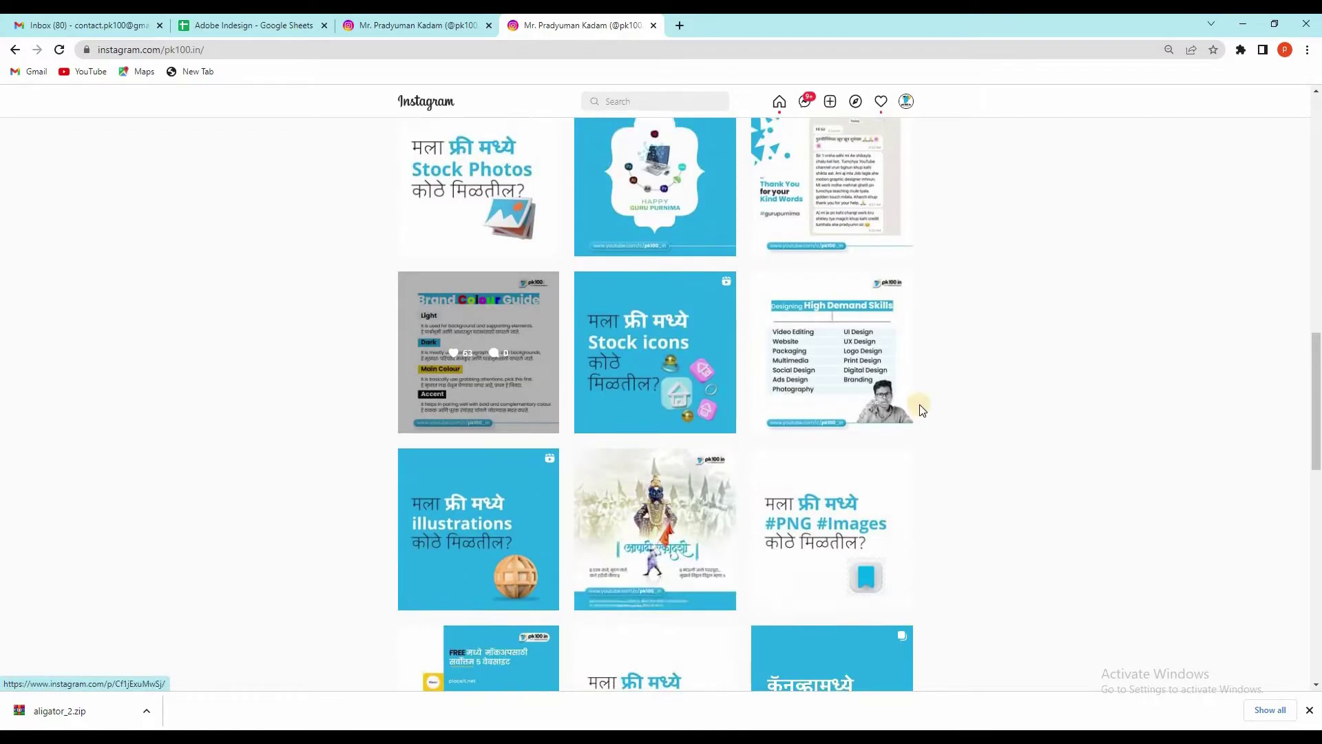
scroll(921, 410, down, 1)
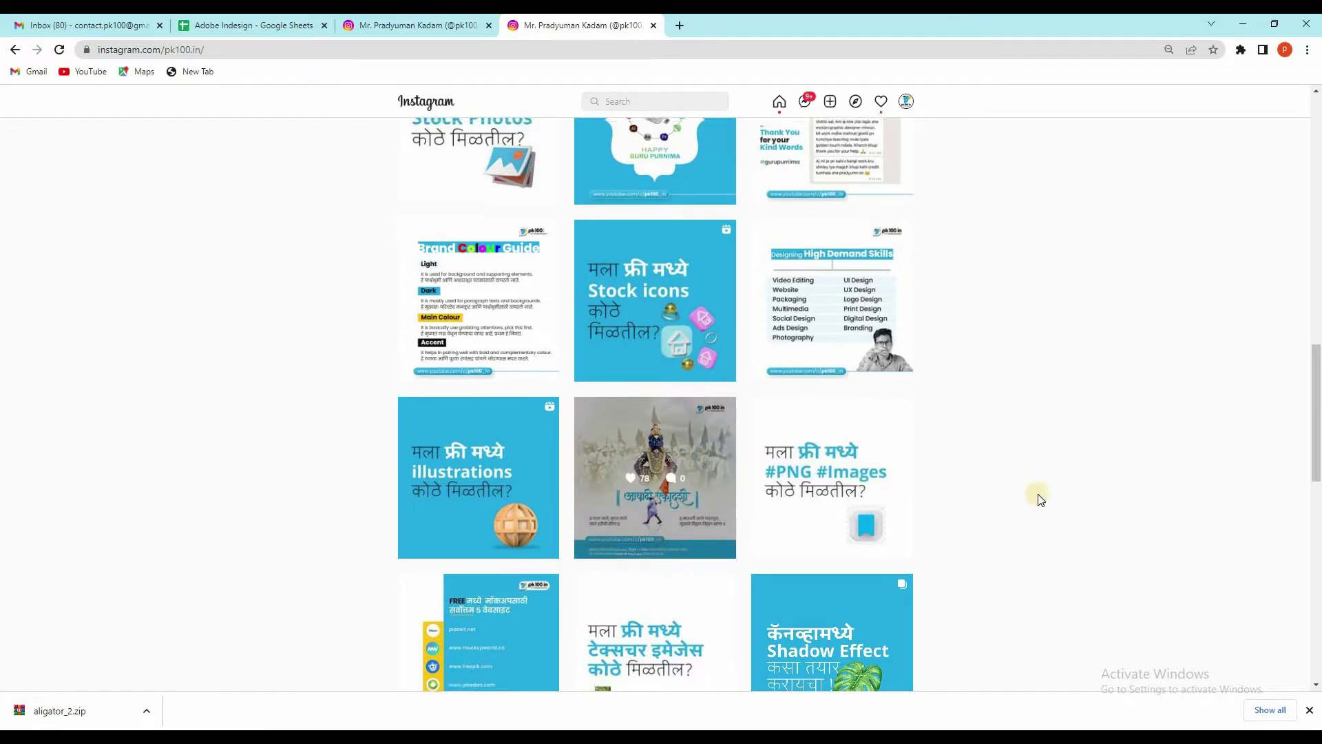
scroll(749, 555, up, 12)
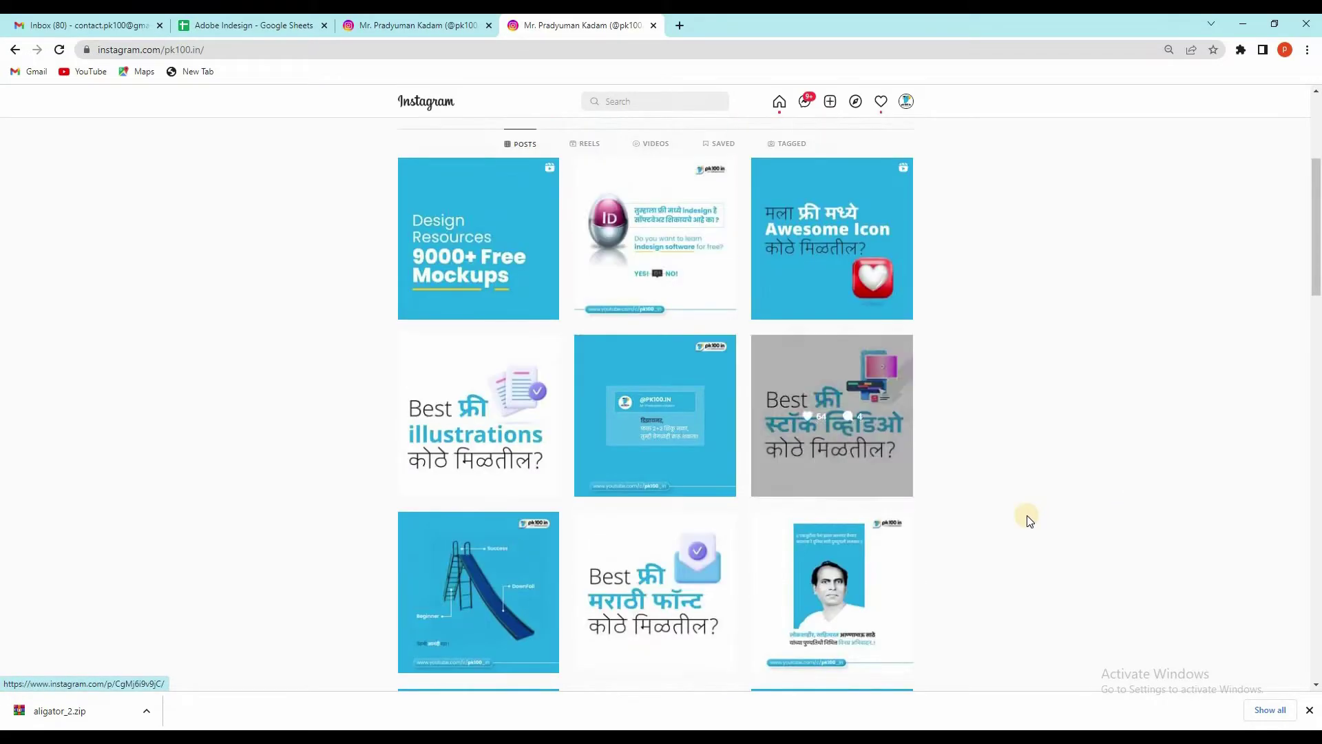
scroll(1027, 516, up, 1)
scroll(1024, 510, down, 2)
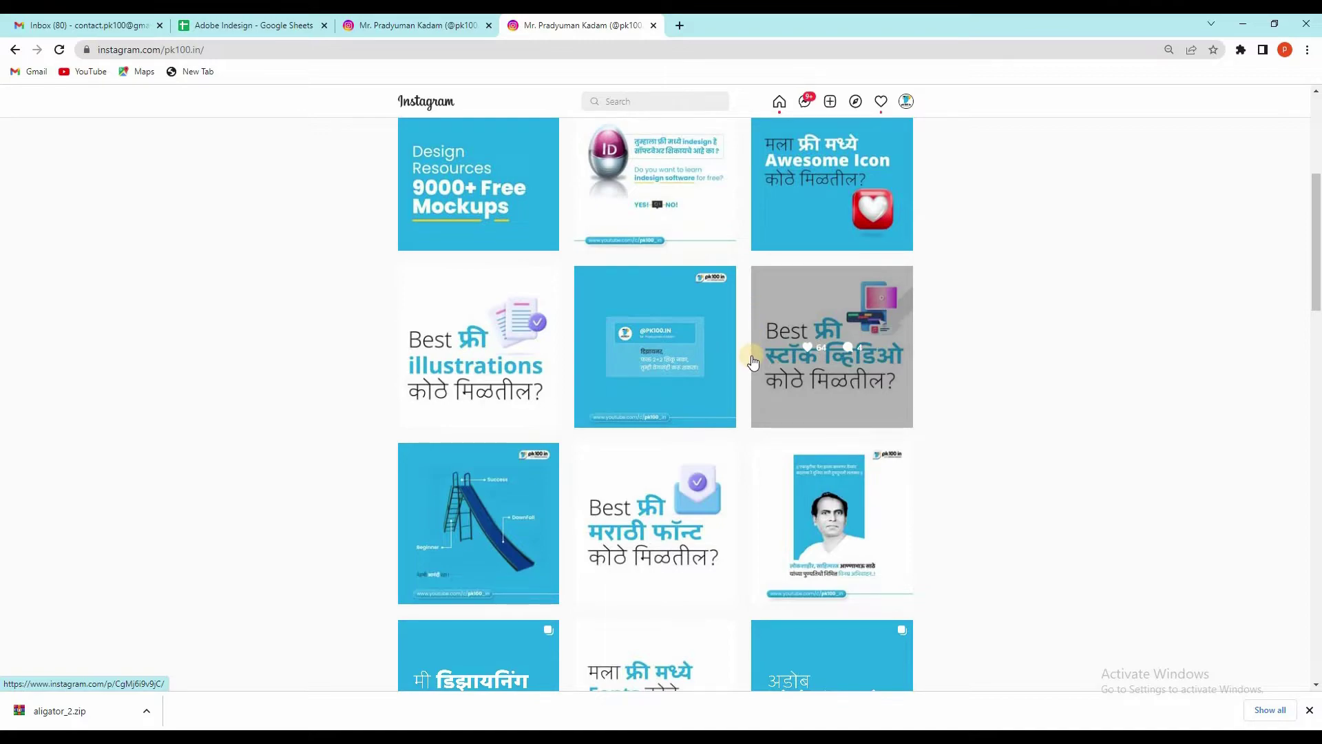
scroll(746, 343, up, 5)
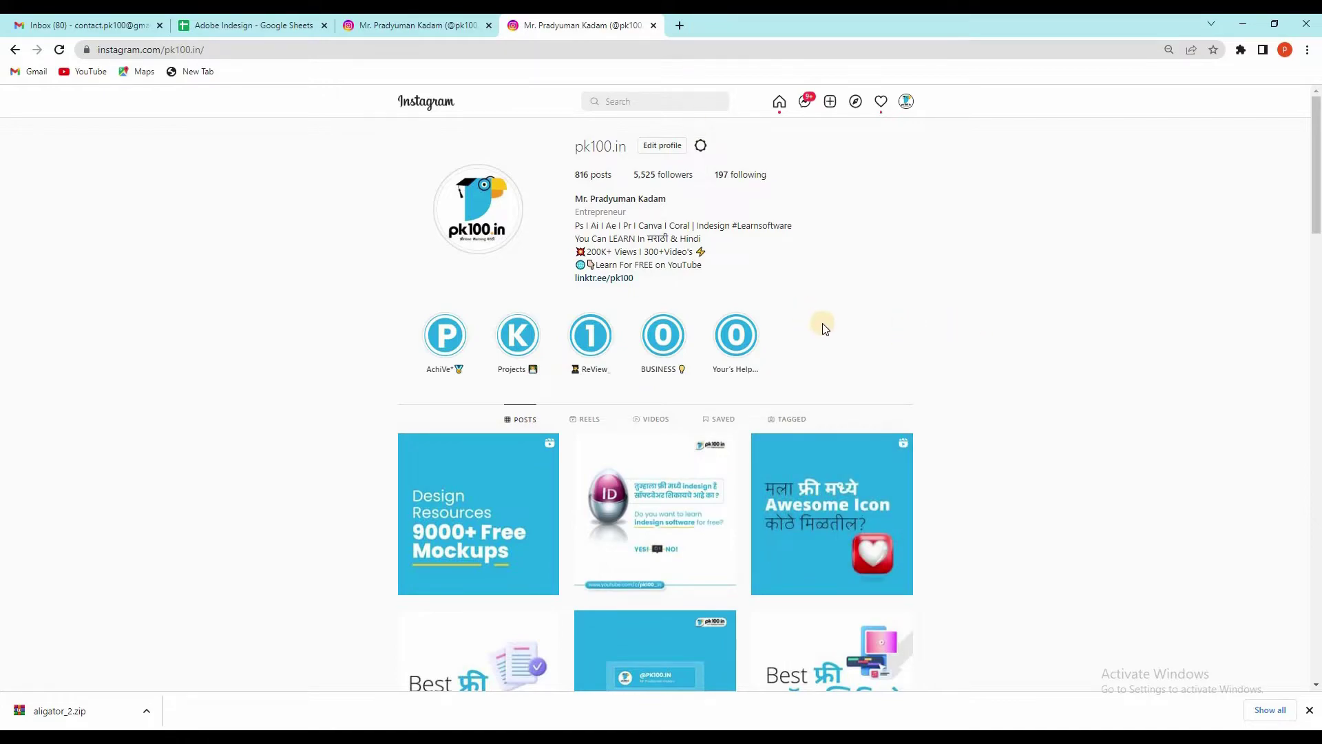
scroll(861, 313, down, 1)
scroll(923, 310, up, 1)
scroll(820, 337, down, 2)
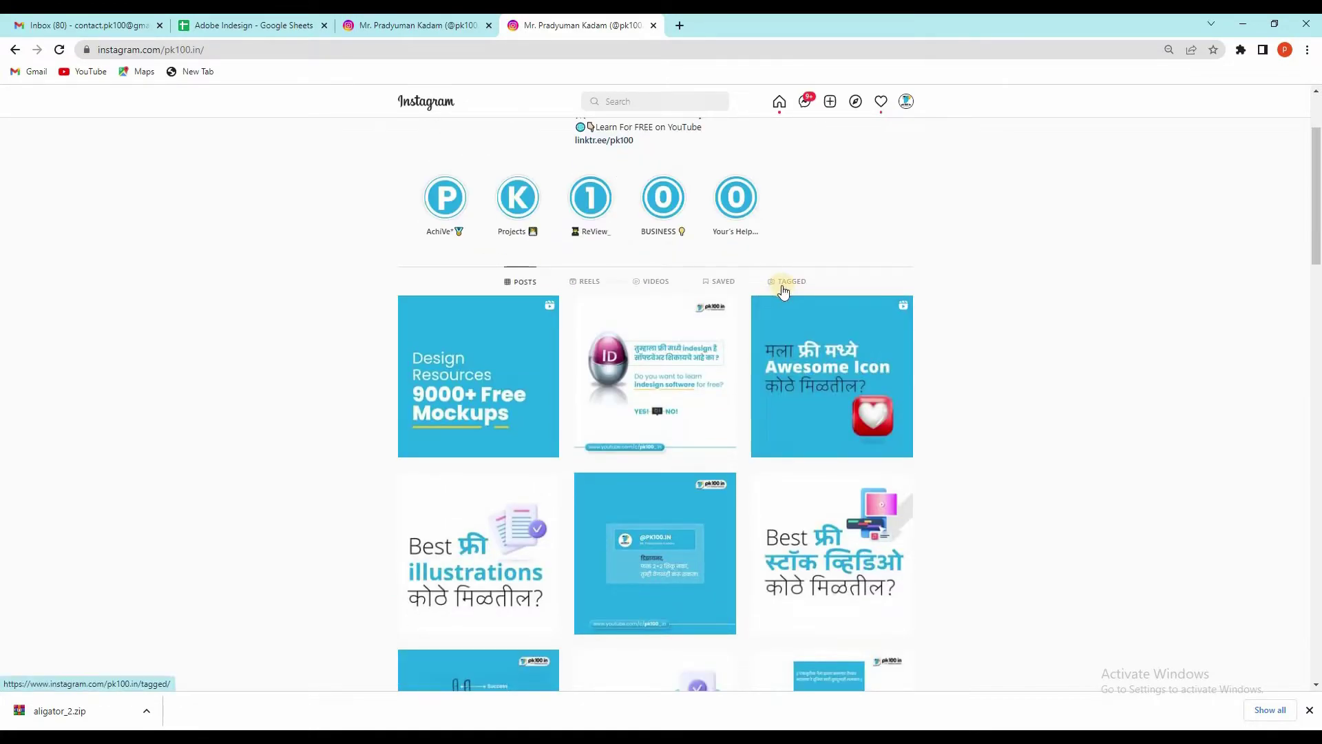
scroll(780, 285, up, 2)
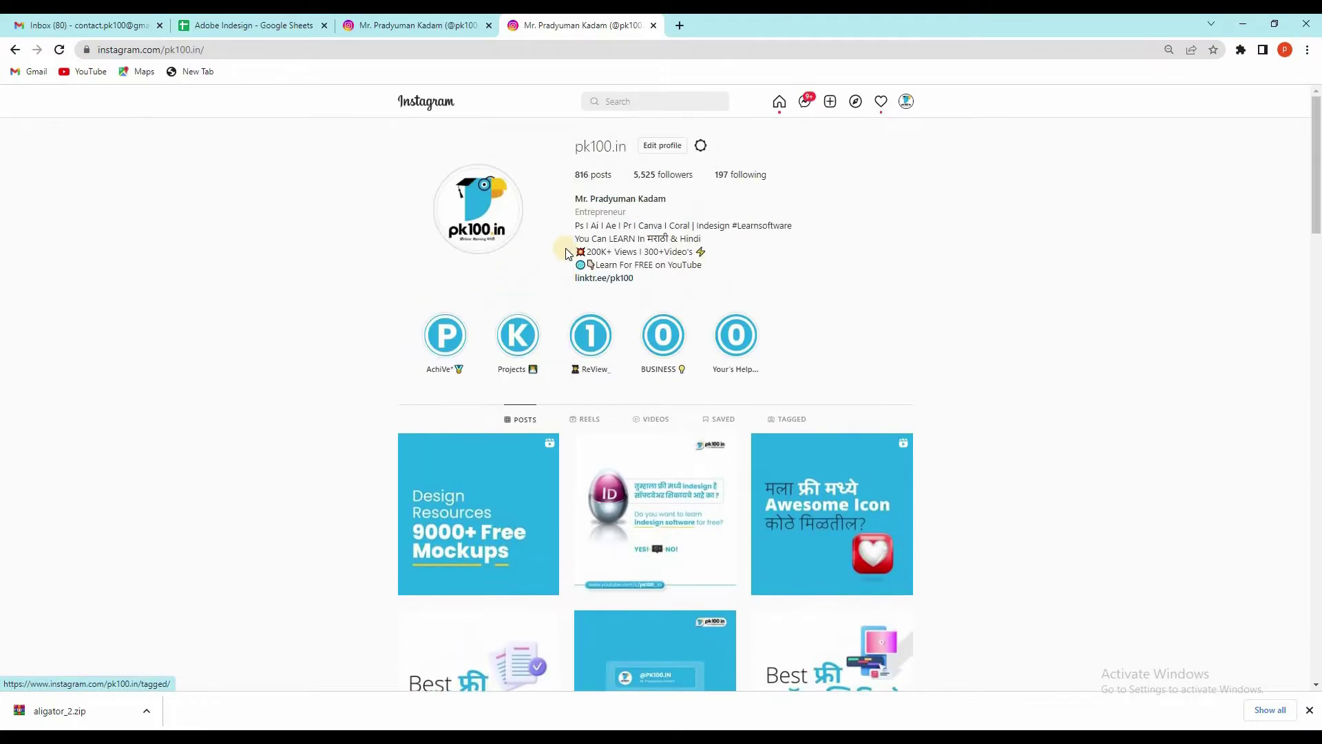
scroll(919, 328, down, 1)
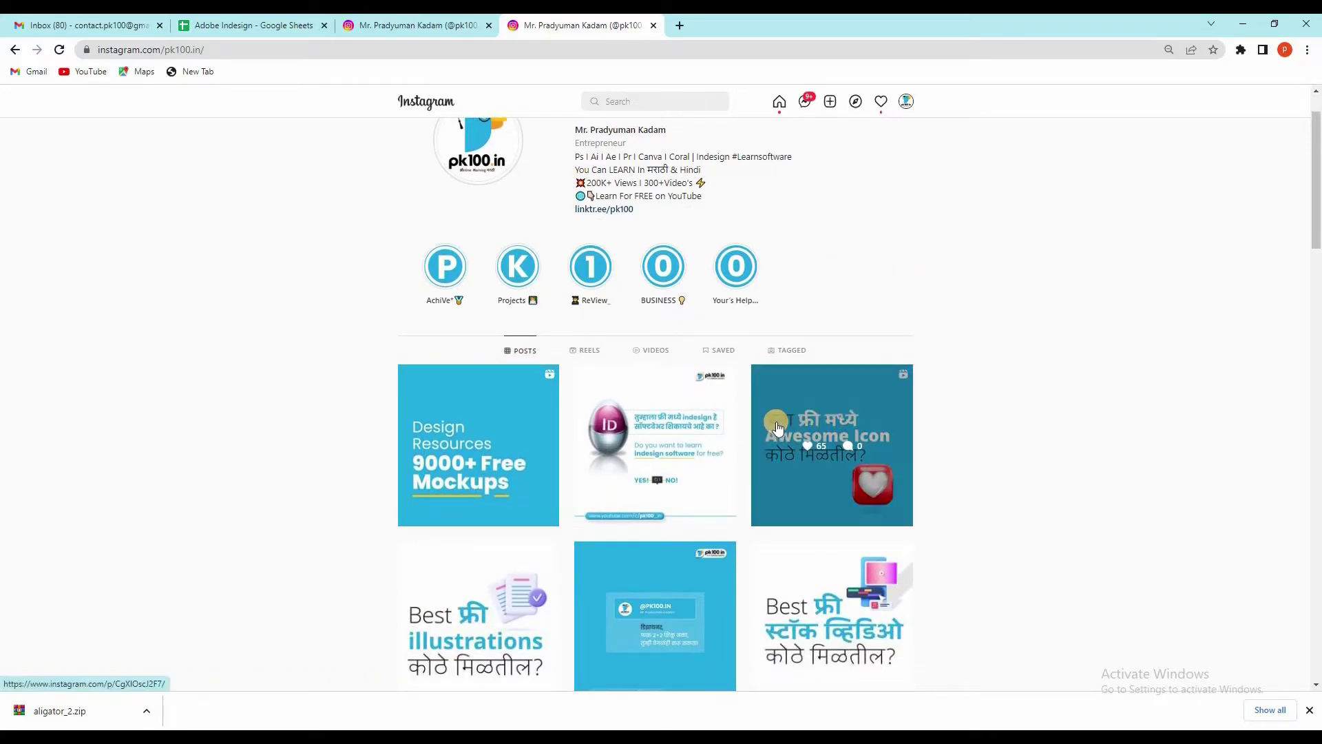
scroll(971, 391, down, 1)
scroll(917, 328, up, 2)
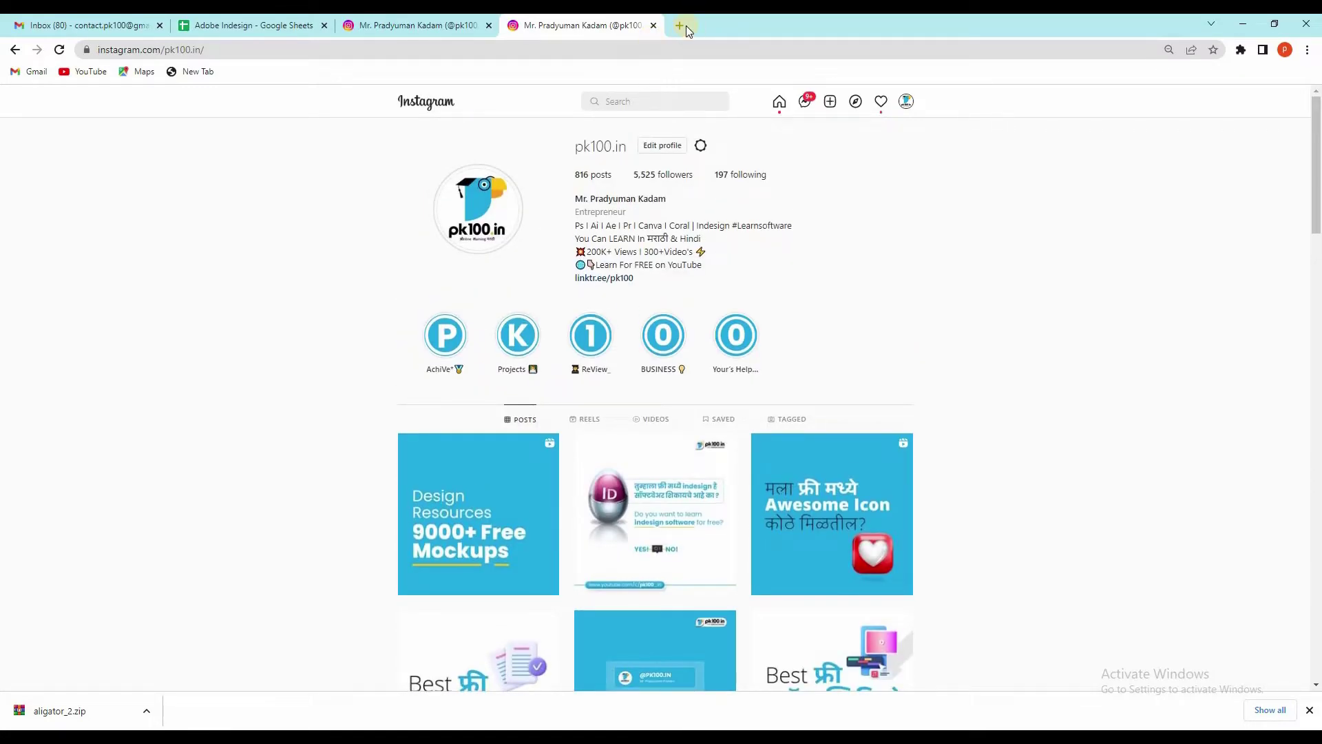
Step: Open dafont.com in a new browser tab and display its Gothic > Modern font category
key(ctrl+t)
click(361, 50)
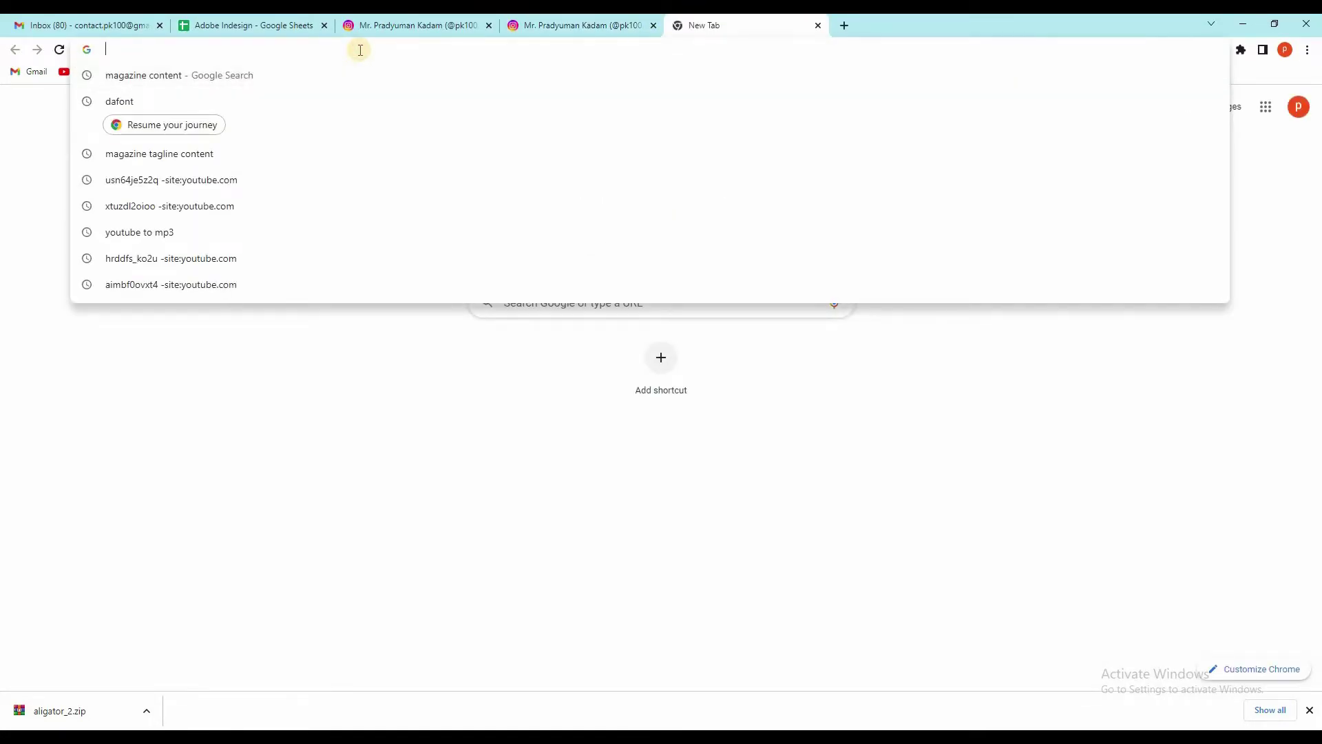
text(daf)
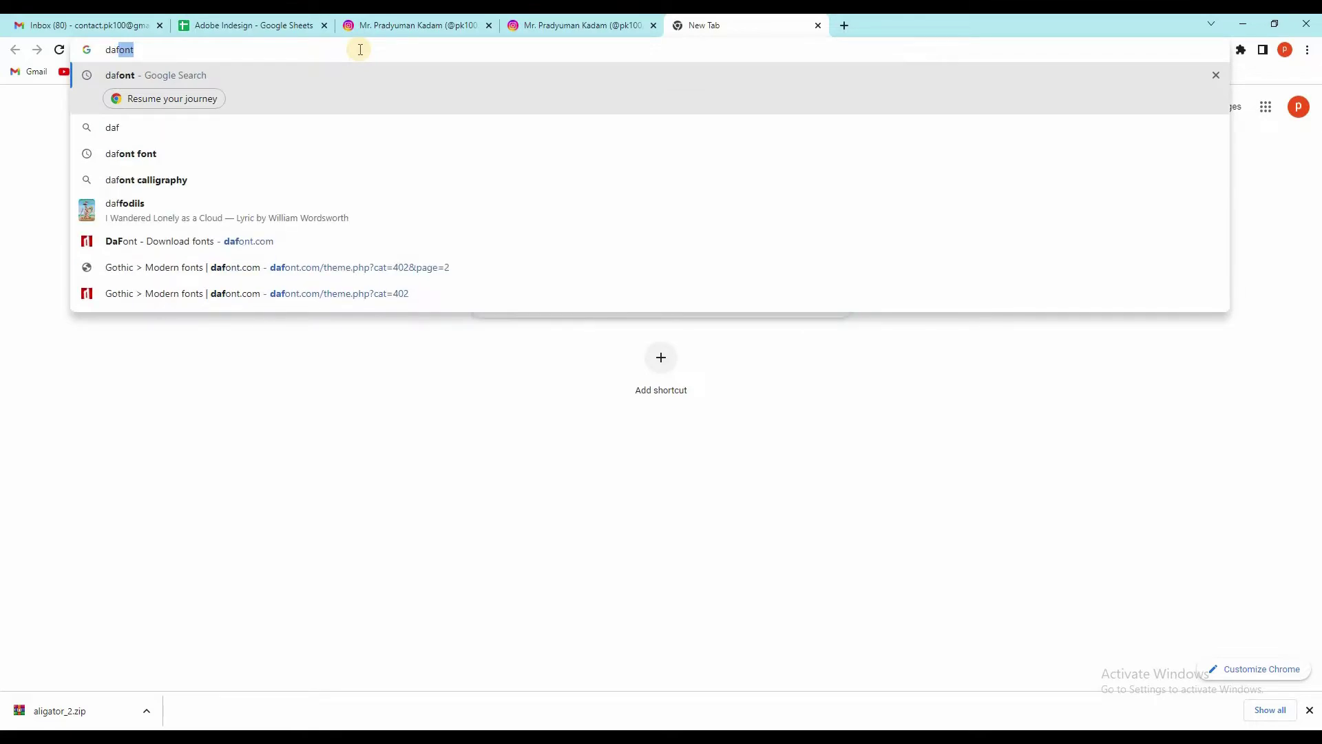
key(Return)
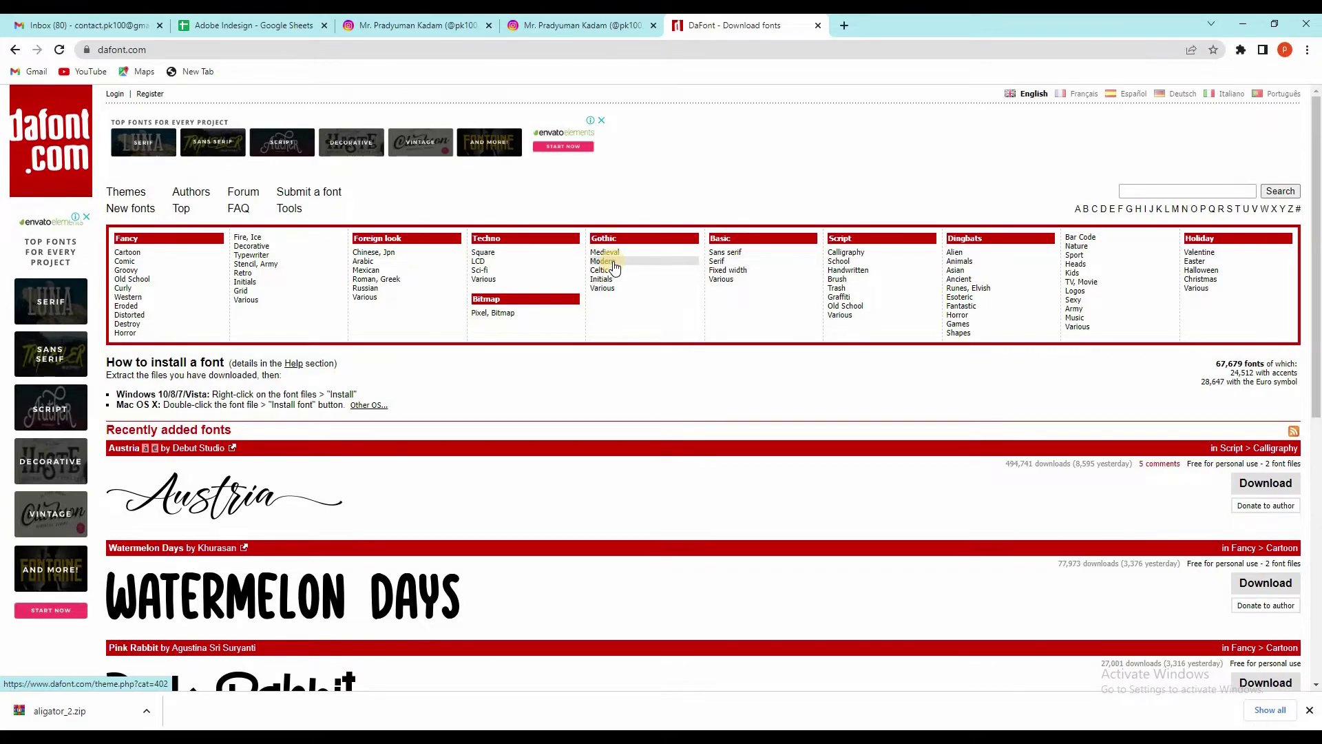
click(615, 266)
Step: Browse the first page of Gothic > Modern fonts for a title typeface, opening the Slaytanic font in a separate tab
scroll(544, 443, down, 4)
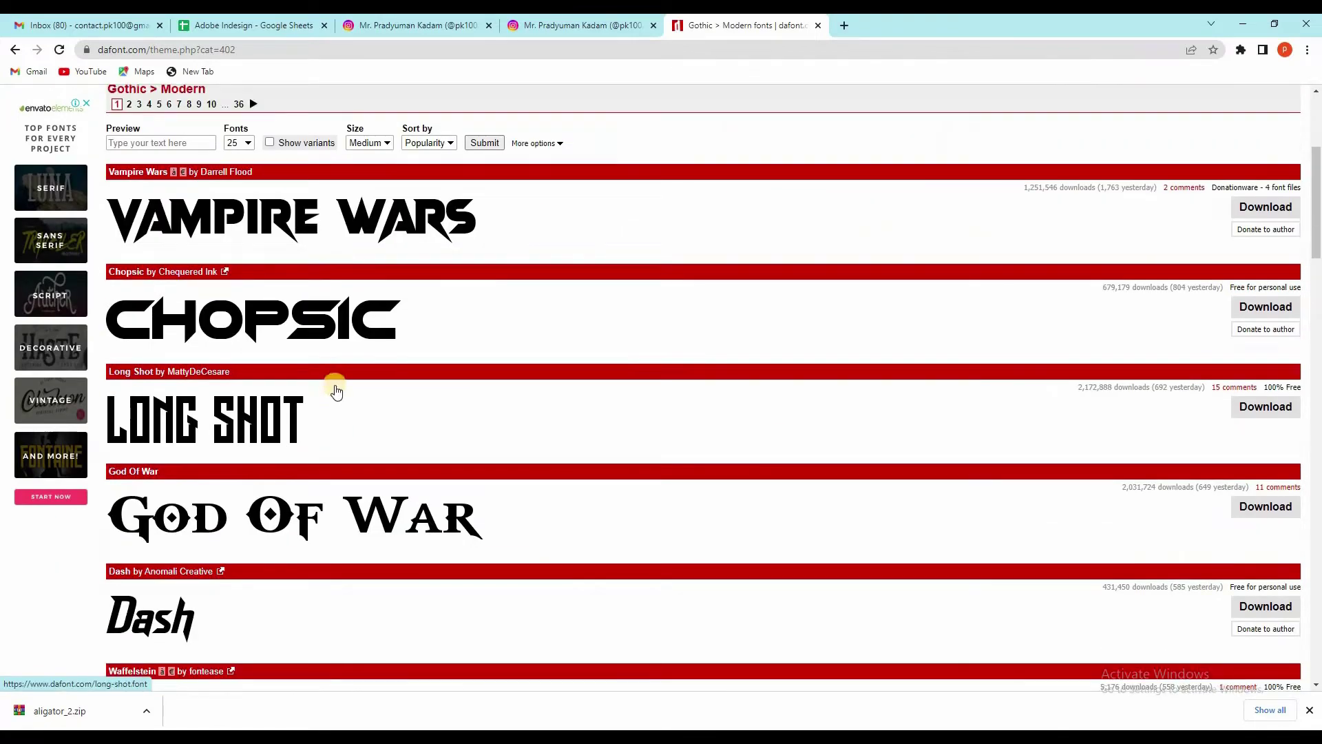
scroll(336, 391, down, 9)
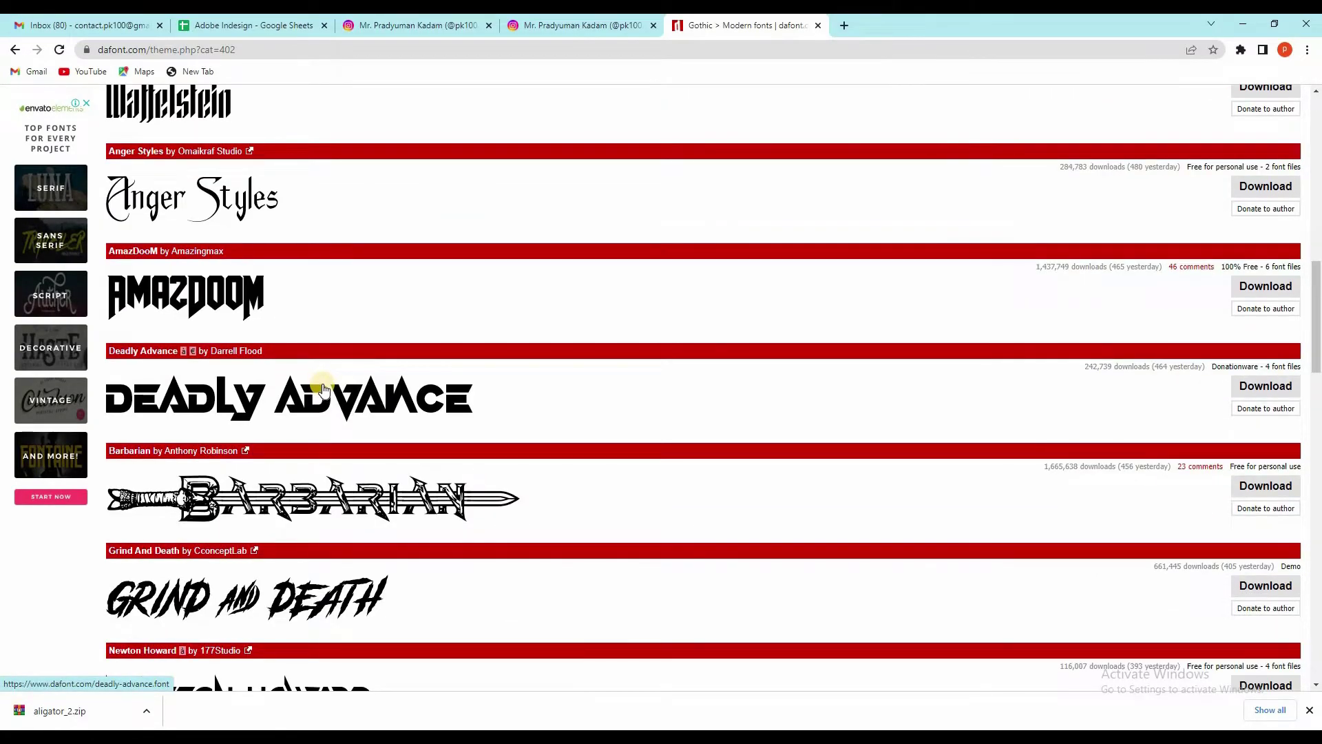
scroll(322, 389, down, 3)
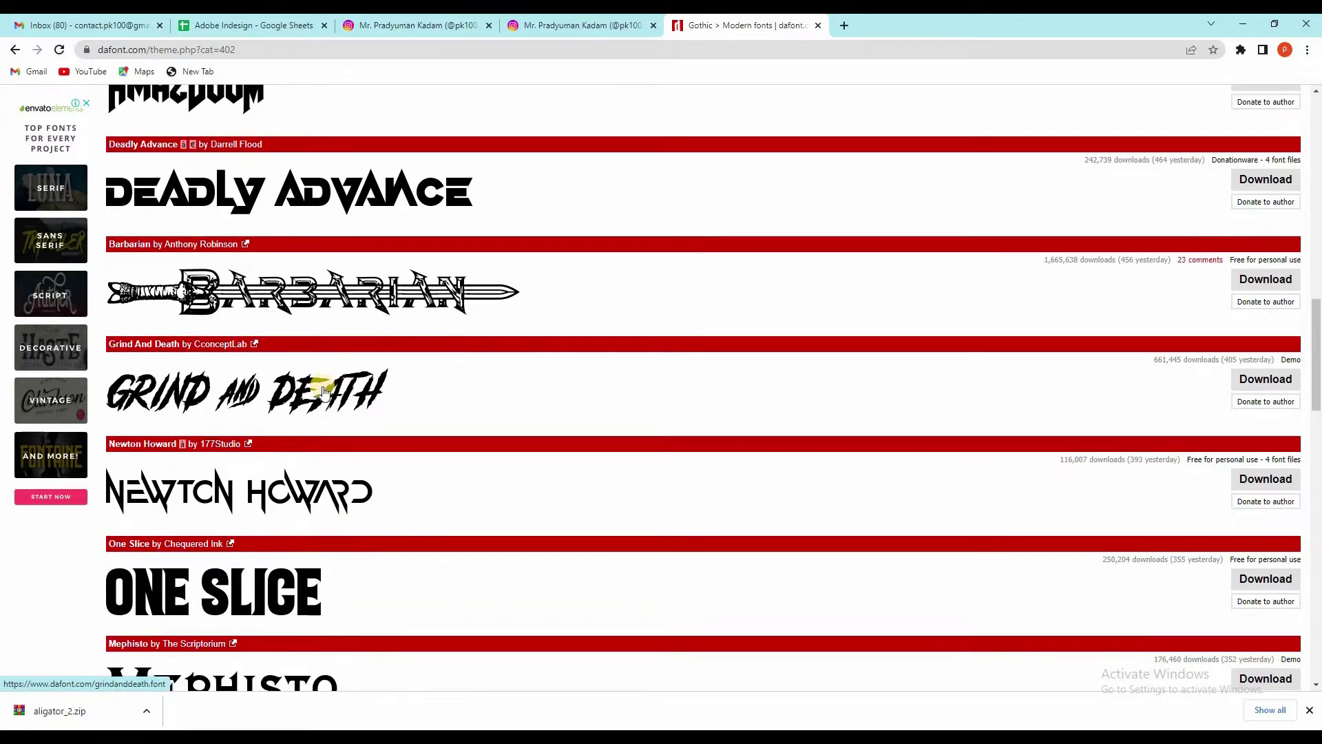
scroll(322, 390, down, 8)
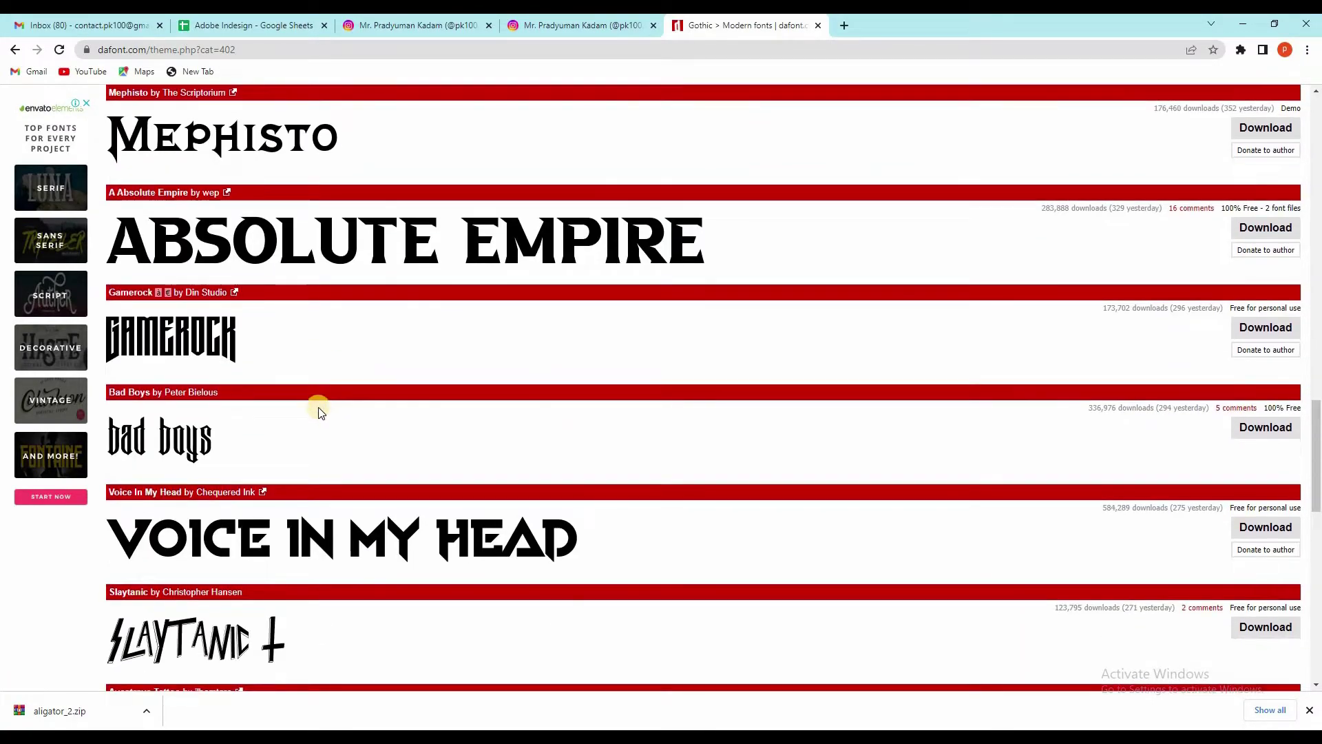
scroll(318, 412, down, 2)
scroll(315, 406, down, 1)
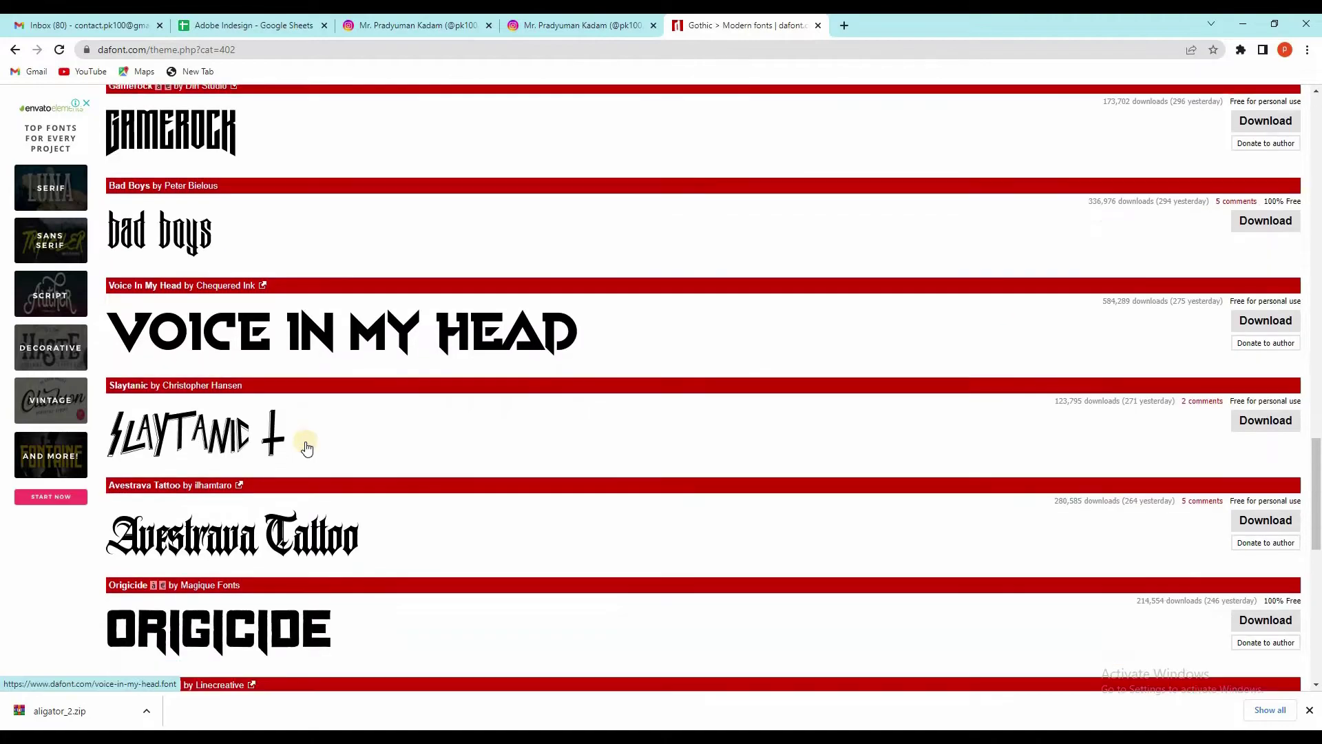
middle_click(310, 449)
scroll(310, 451, down, 3)
scroll(311, 451, down, 2)
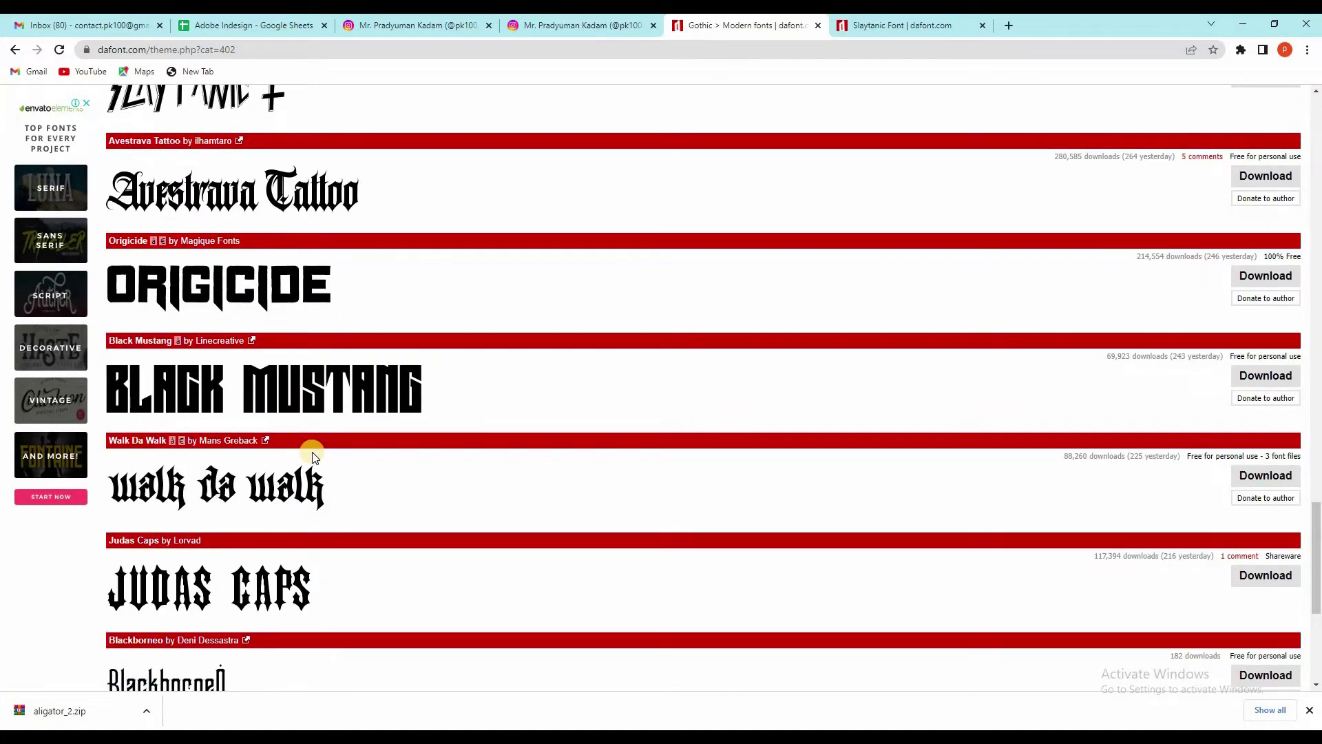
scroll(312, 456, down, 4)
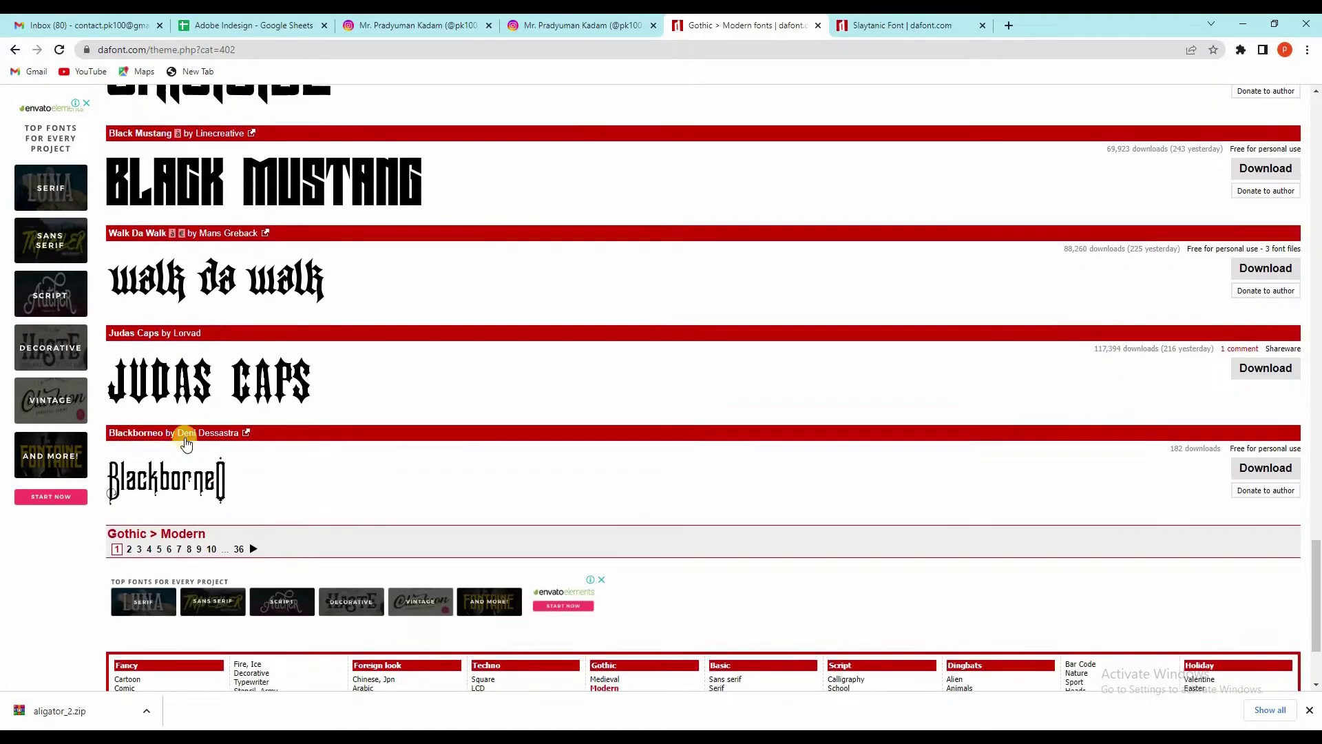
Step: Go to page 6 of the Gothic > Modern fonts and download the Armwarmer font as armwarmer.zip into the Test folder
click(169, 401)
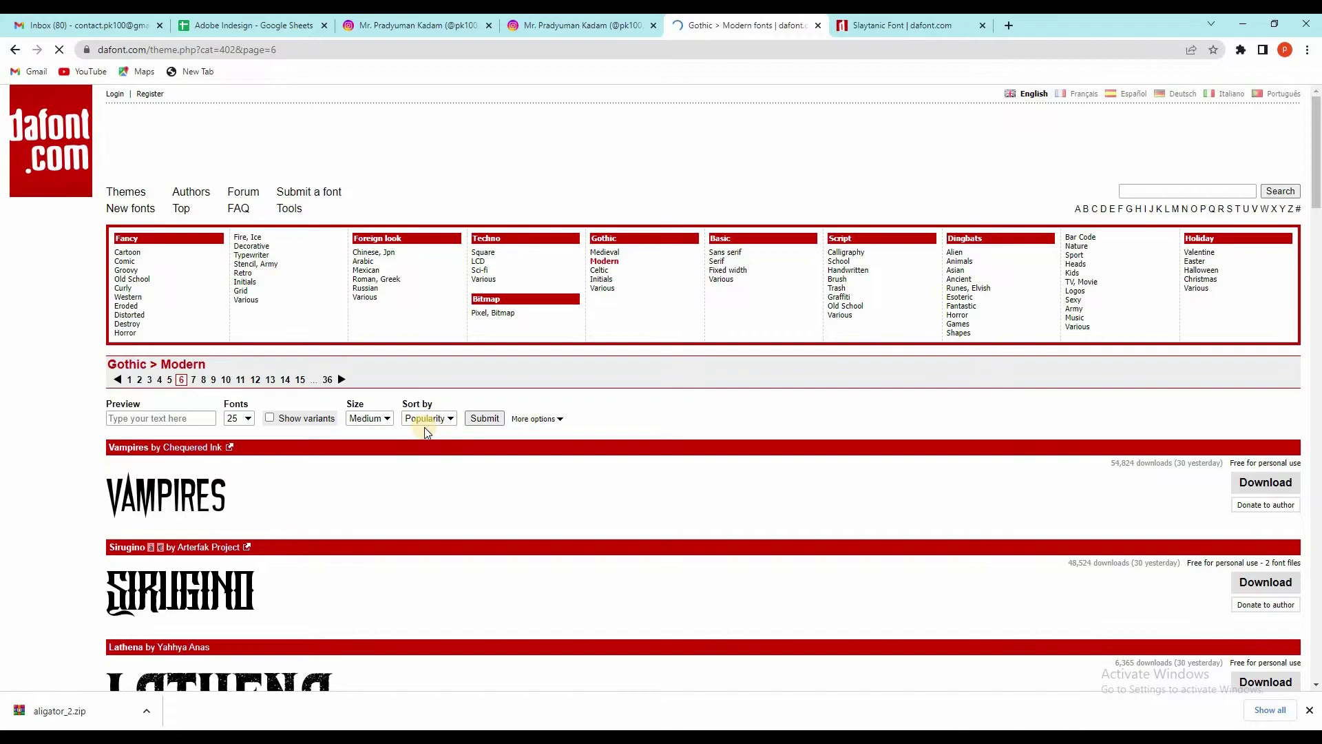
scroll(413, 423, down, 2)
scroll(387, 434, down, 7)
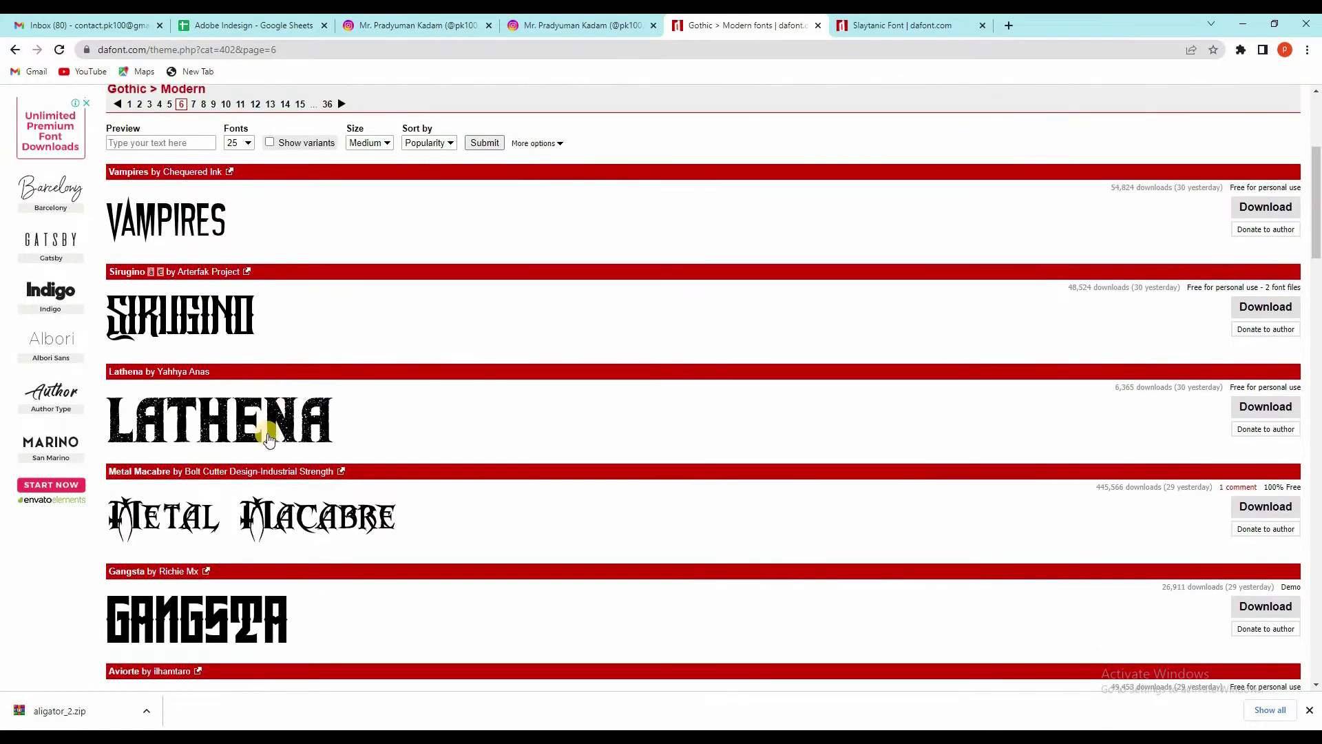
scroll(267, 439, down, 3)
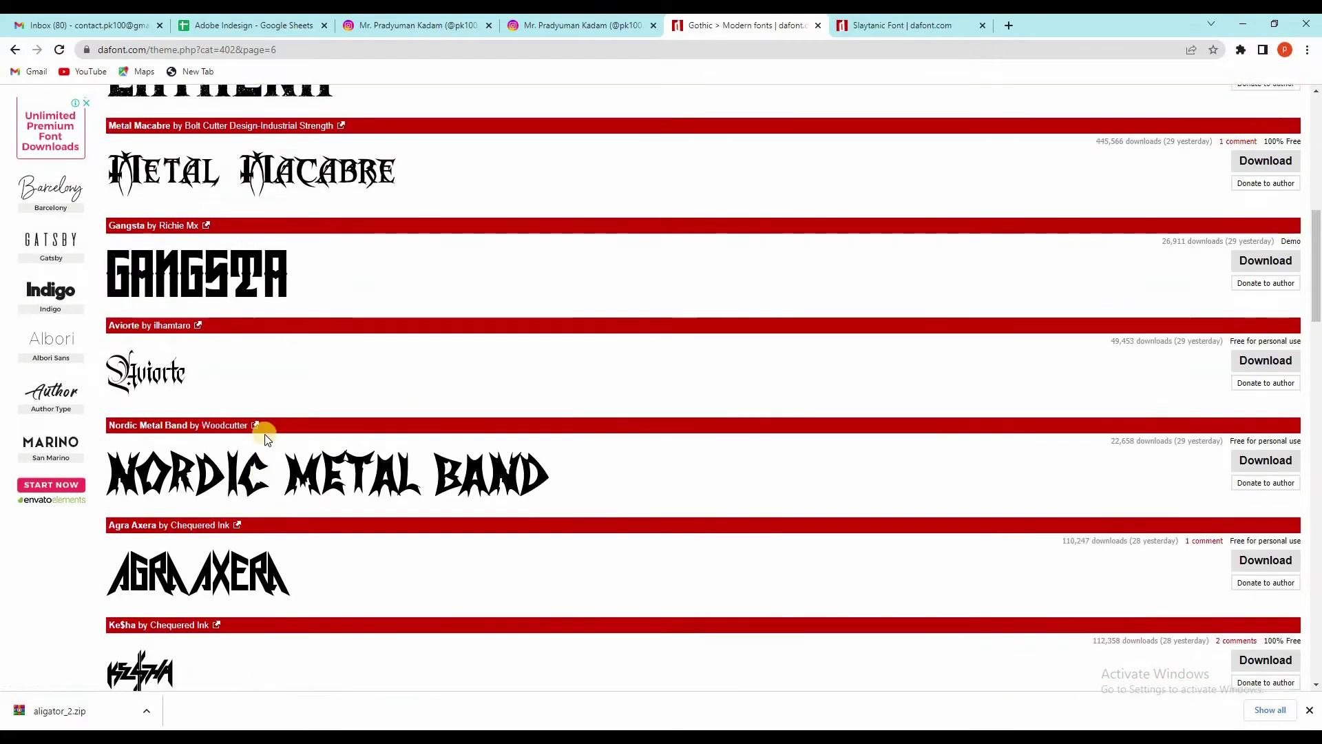
scroll(294, 455, down, 2)
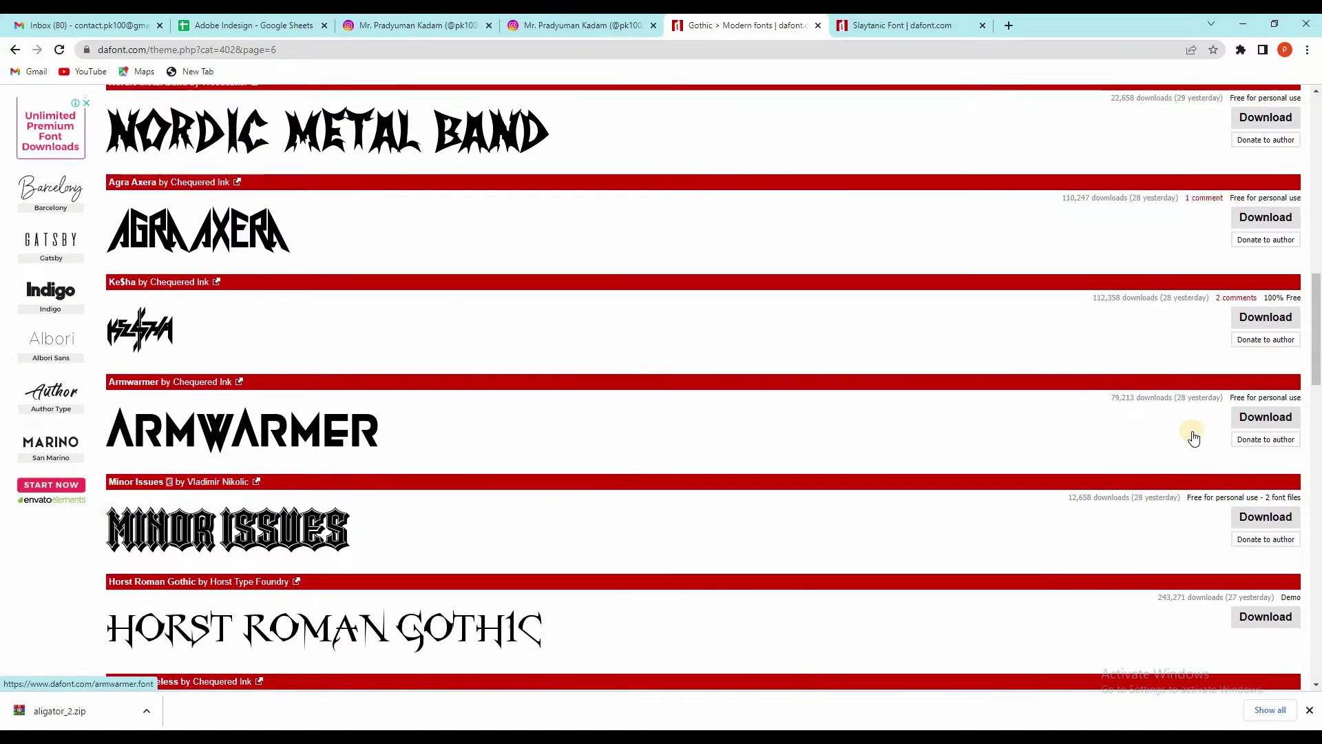
click(1259, 423)
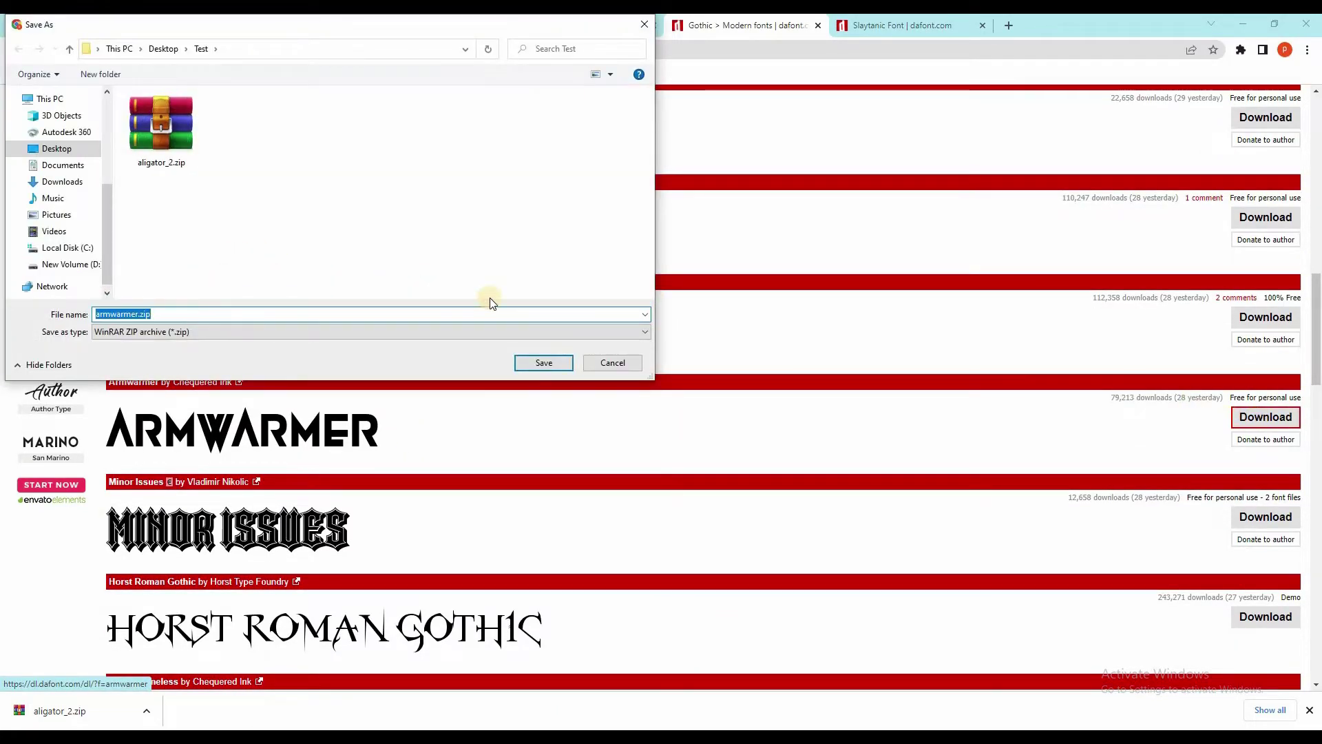
click(552, 363)
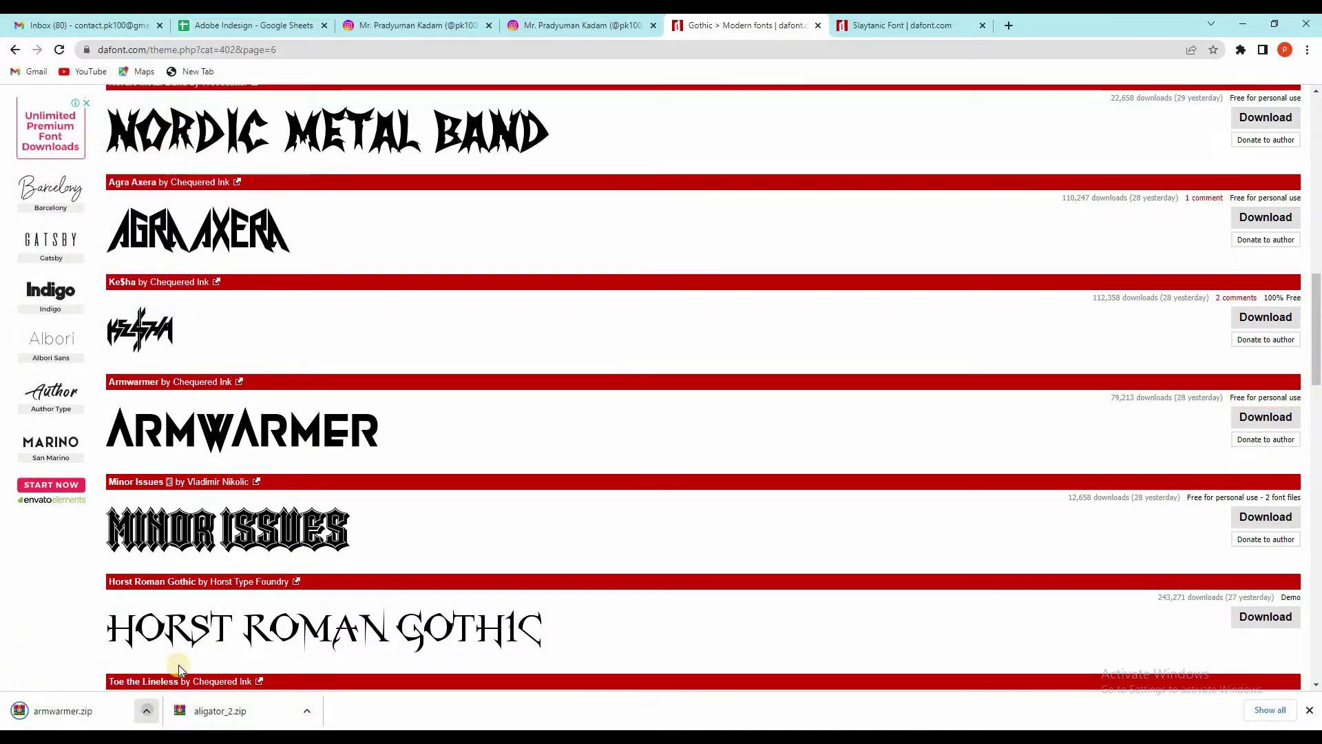
Step: Extract armwarmer.zip directly into the Test folder and install the font from Armwarmer.otf
click(146, 710)
click(186, 661)
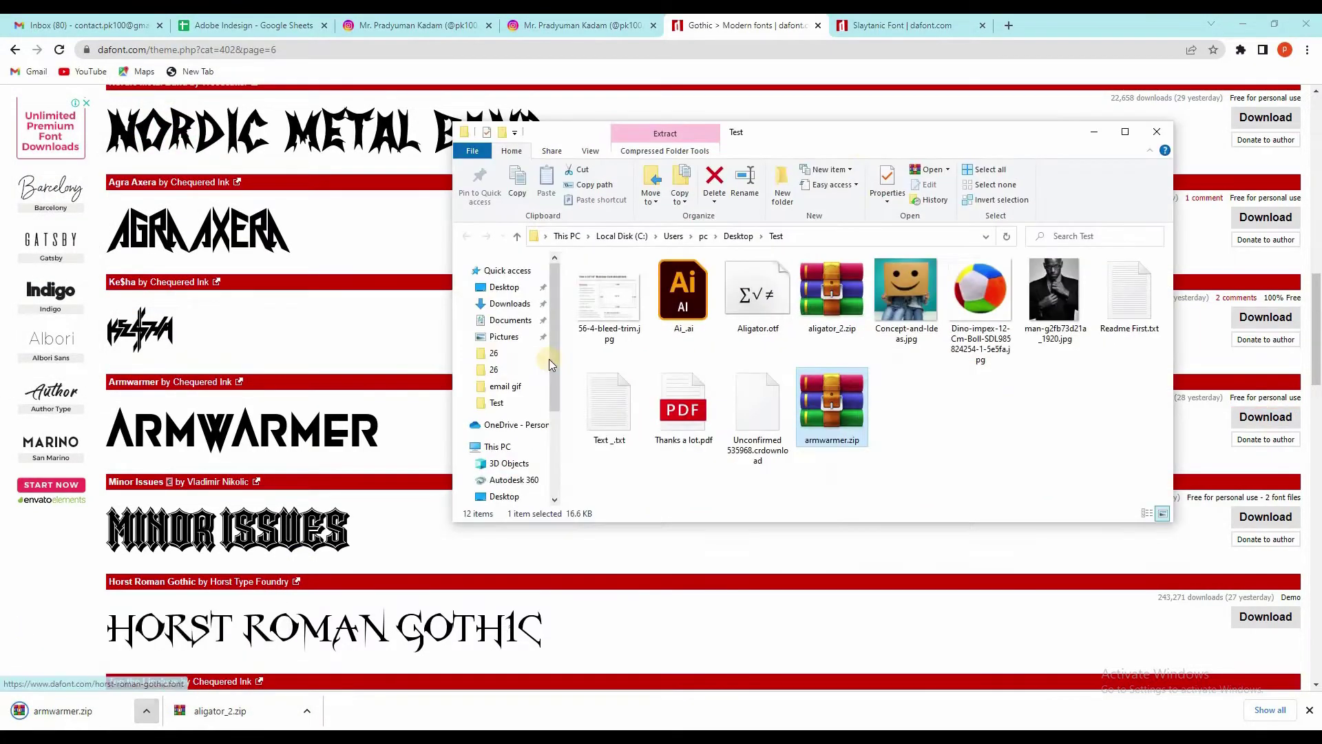
double_click(867, 133)
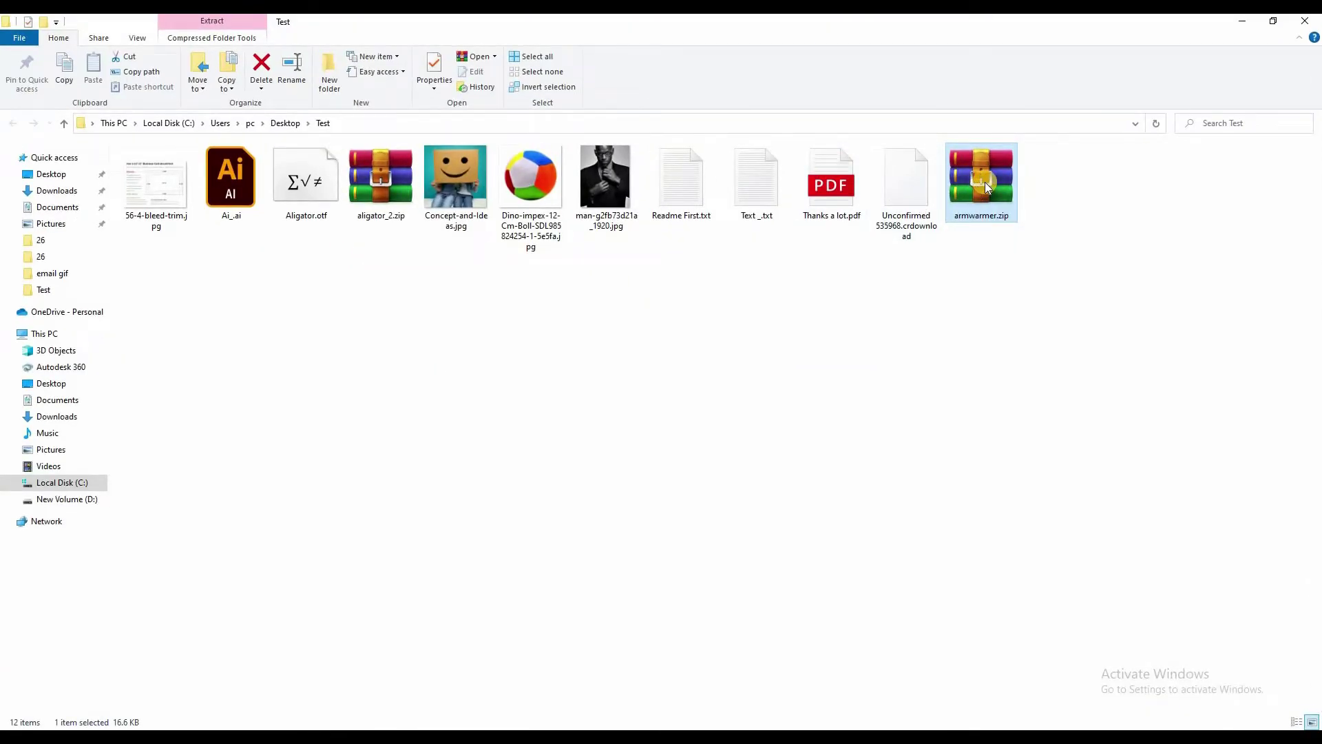
click(1026, 296)
click(969, 171)
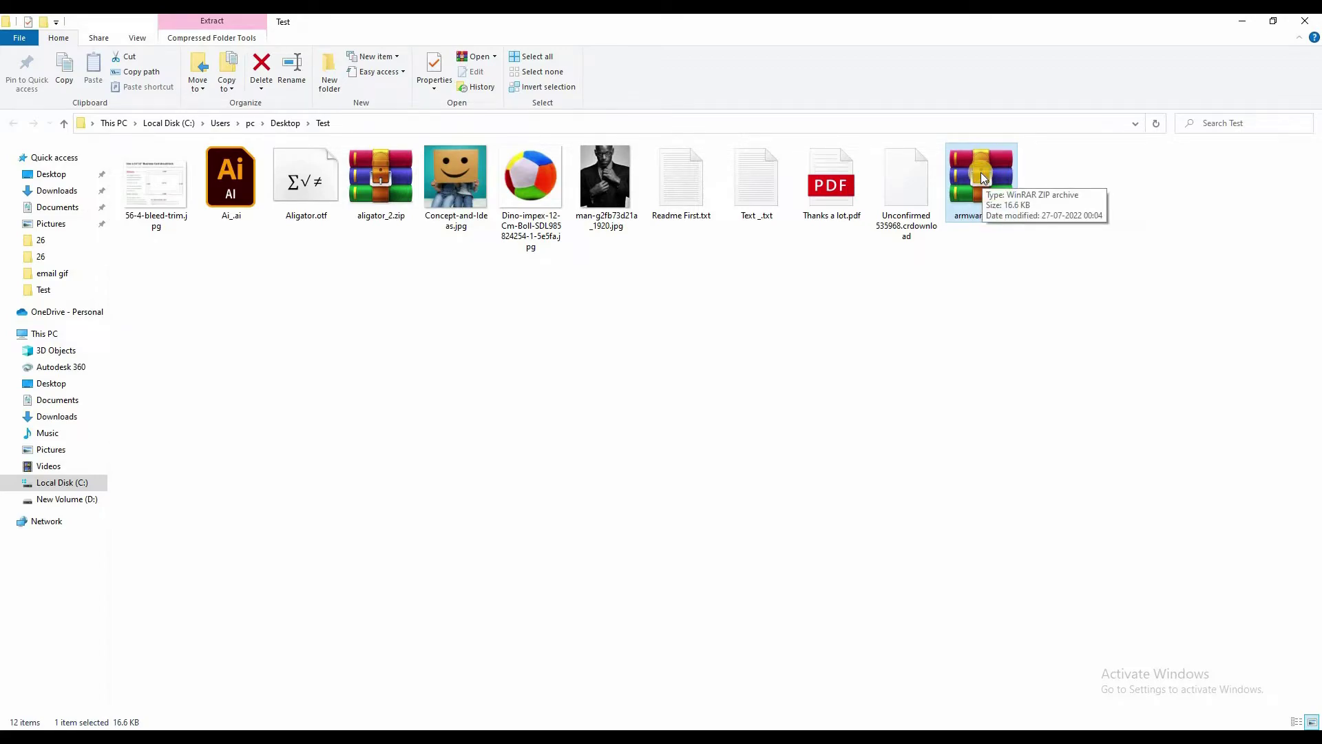
right_click(980, 172)
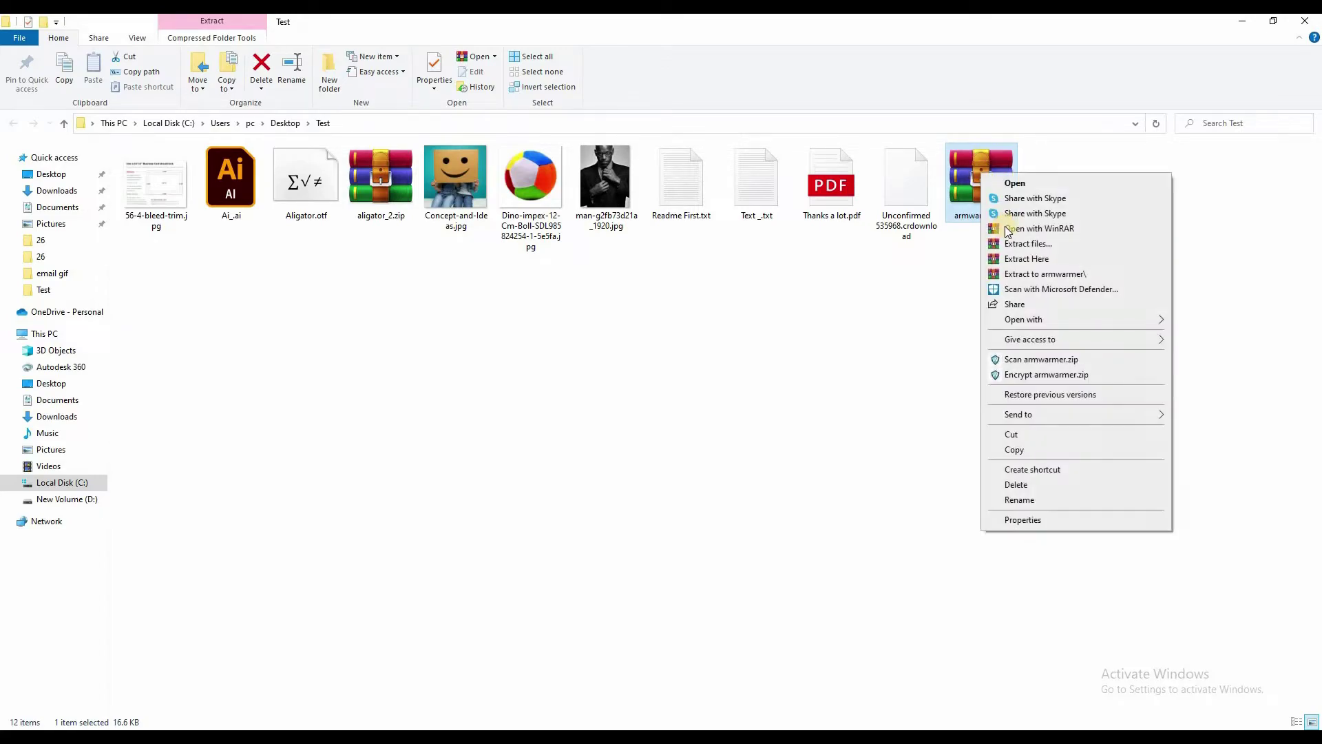
click(1021, 260)
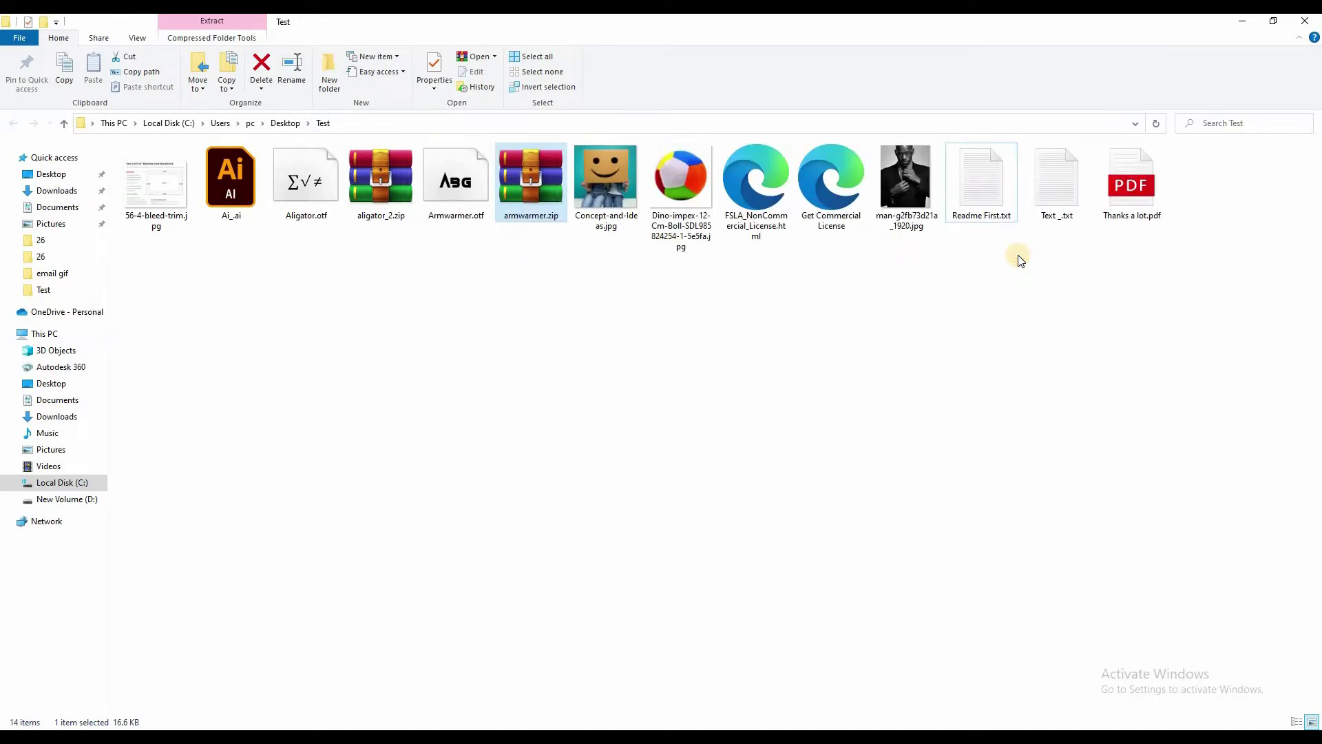
double_click(459, 182)
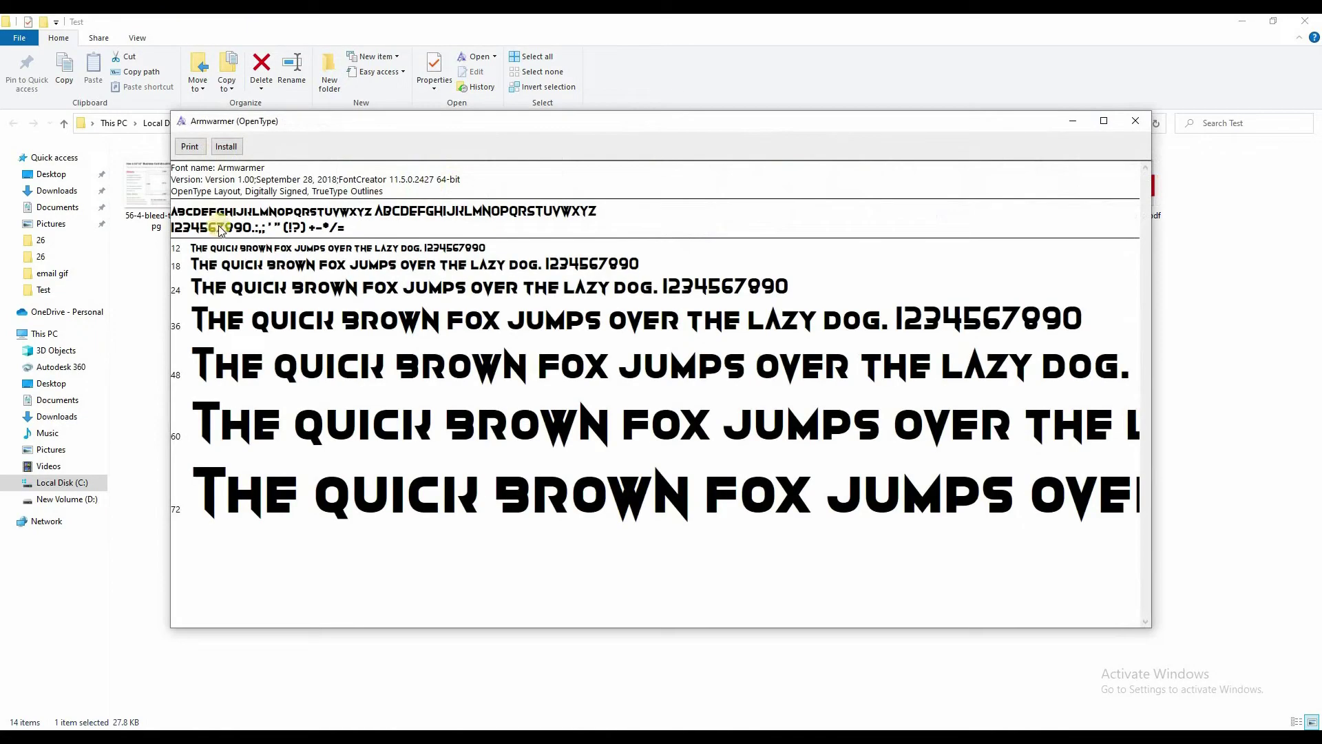
click(226, 147)
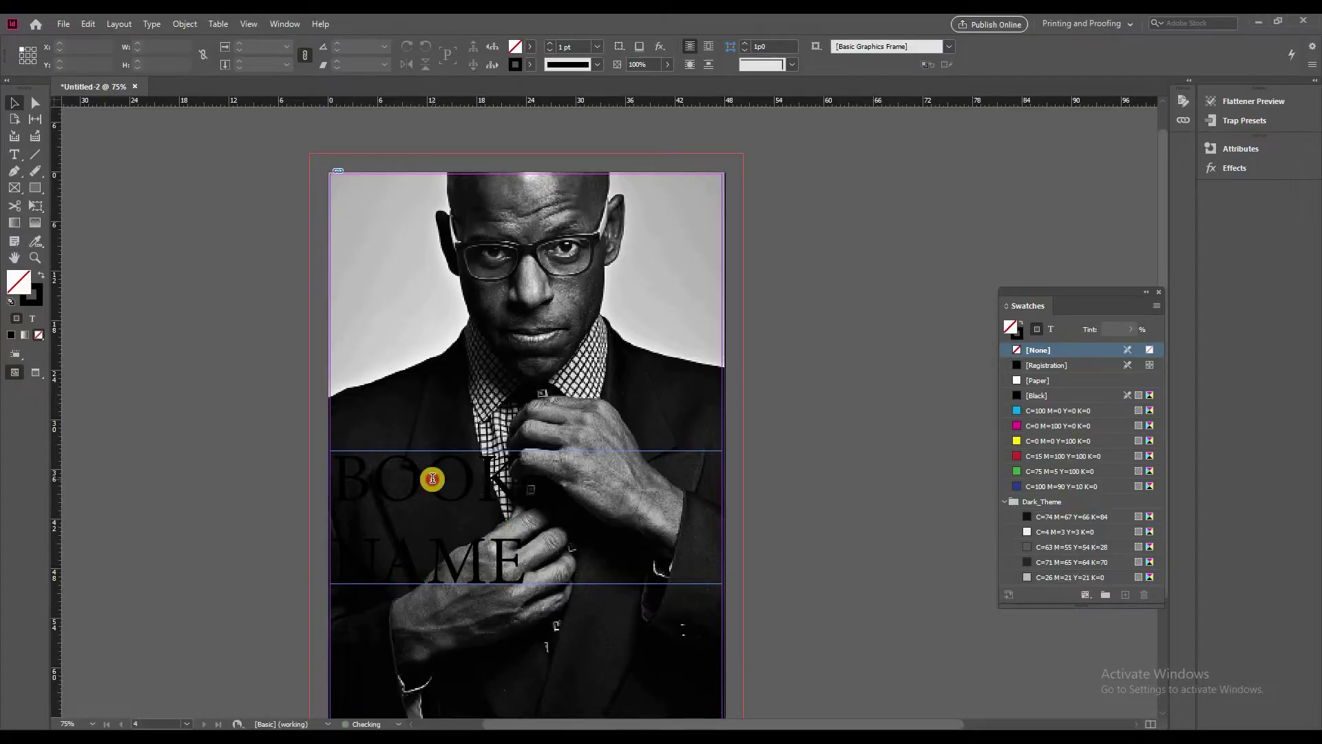
Step: Switch to InDesign and change the font of the whole BOOK NAME text to Armwarmer
triple_click(432, 478)
key(ctrl+a)
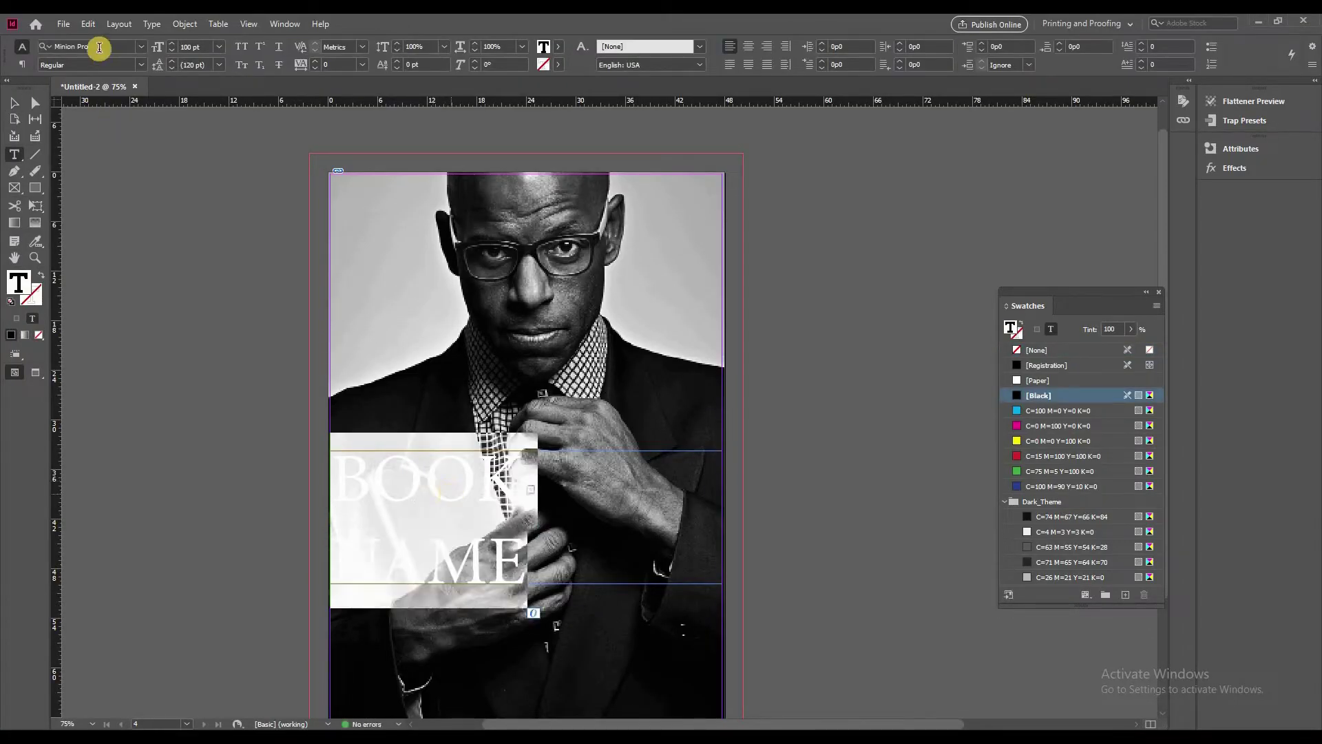
click(100, 48)
text(a)
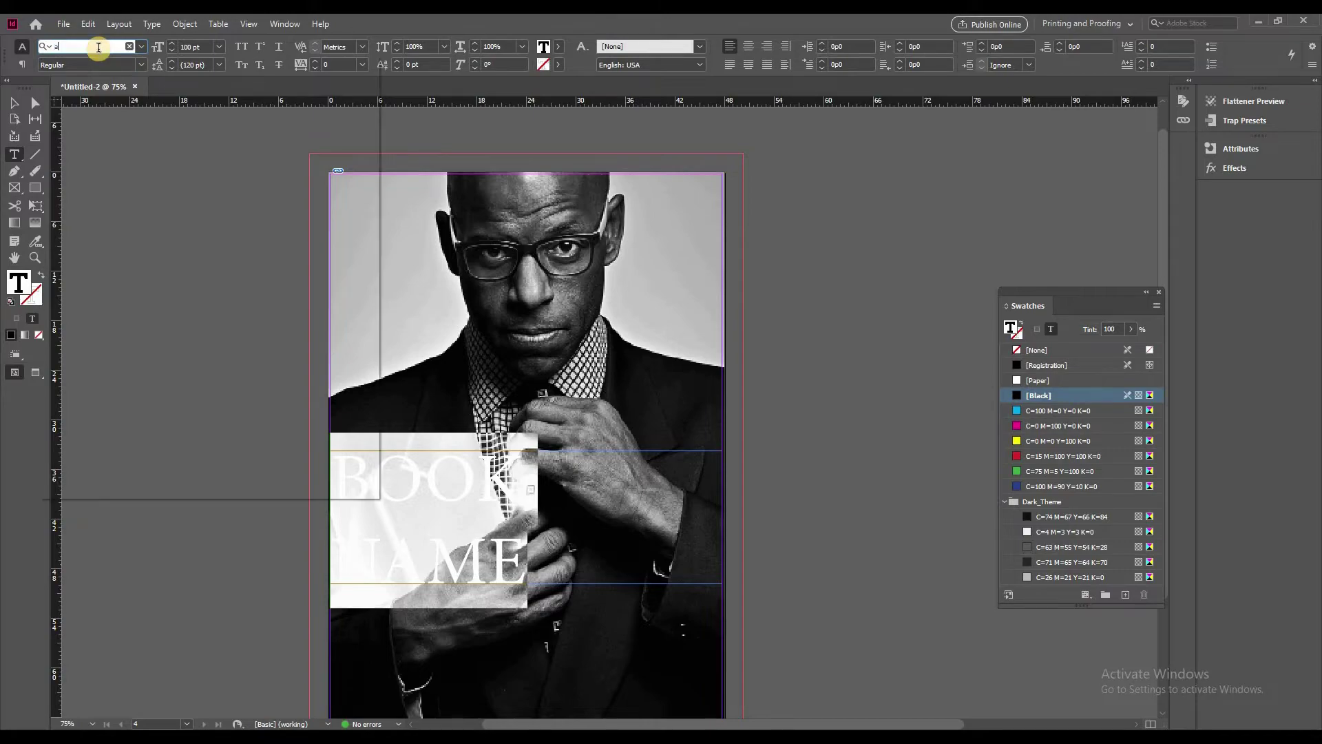
text(ram)
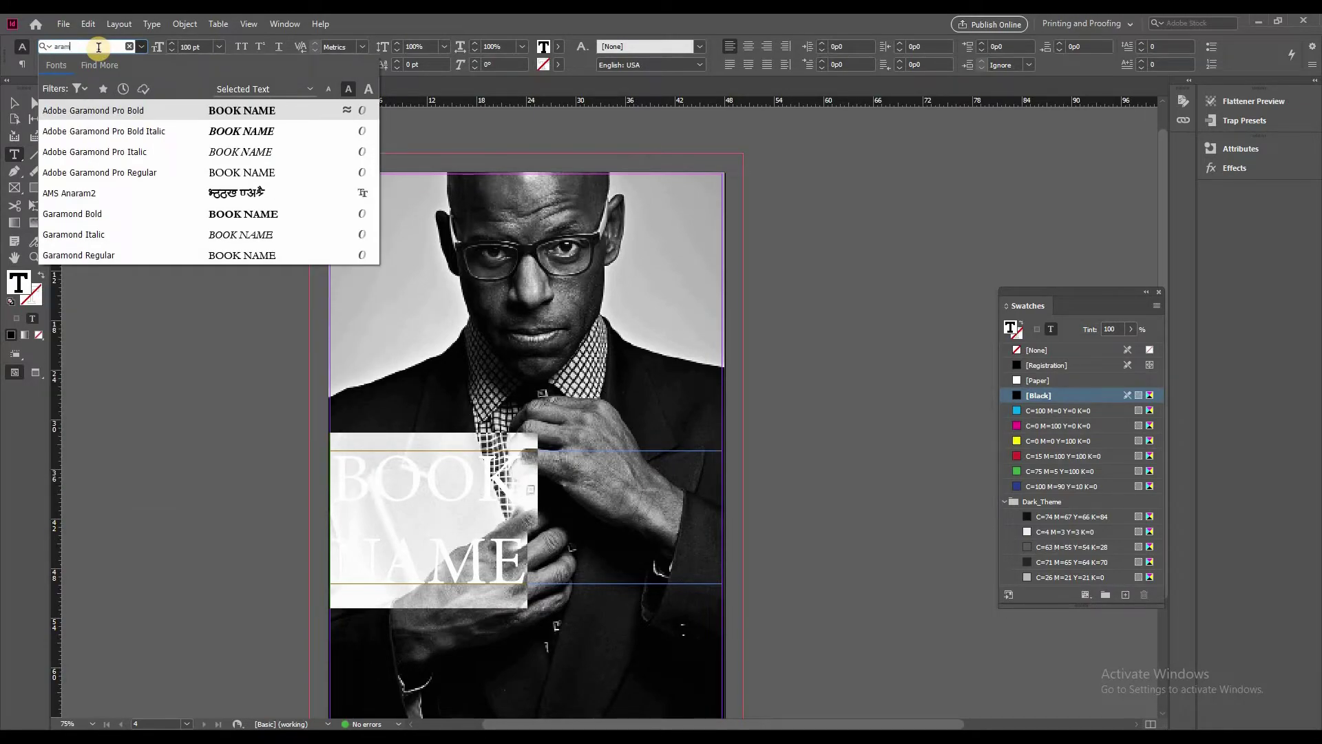
key(BackSpace)
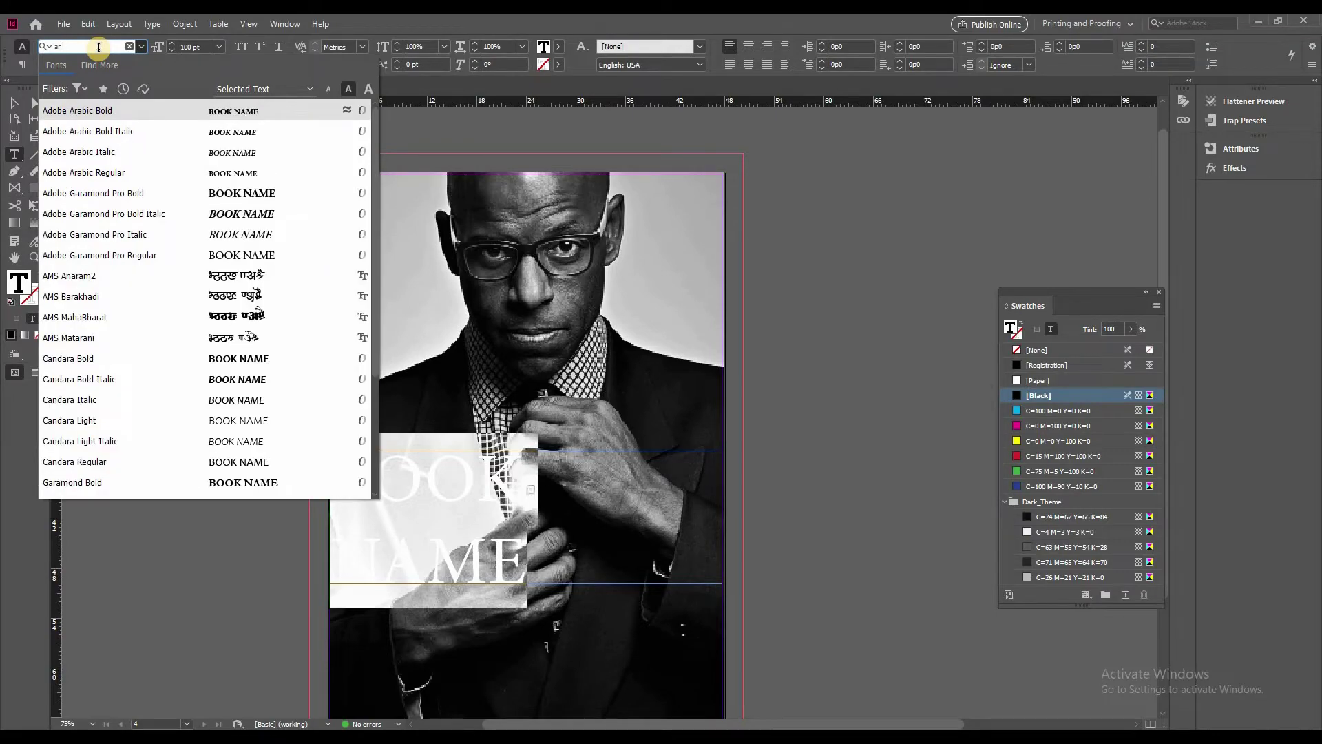
text(m)
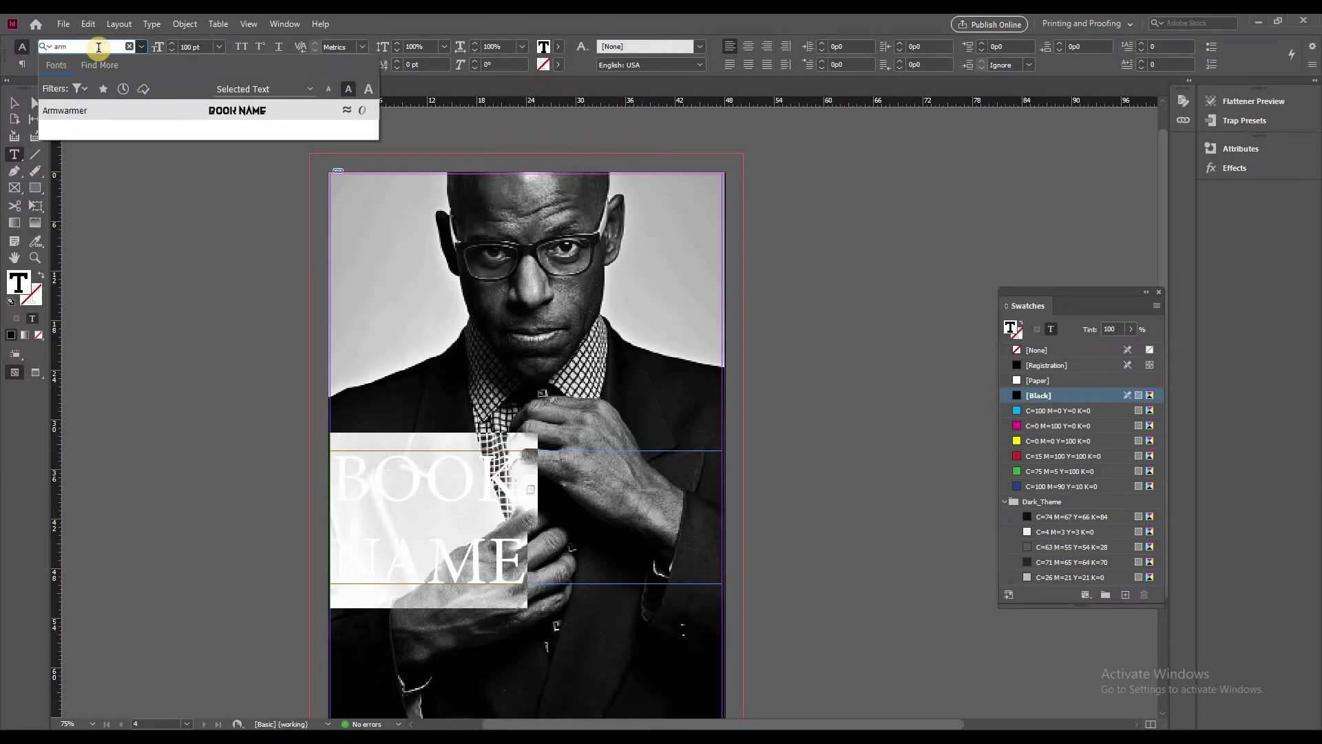
click(104, 113)
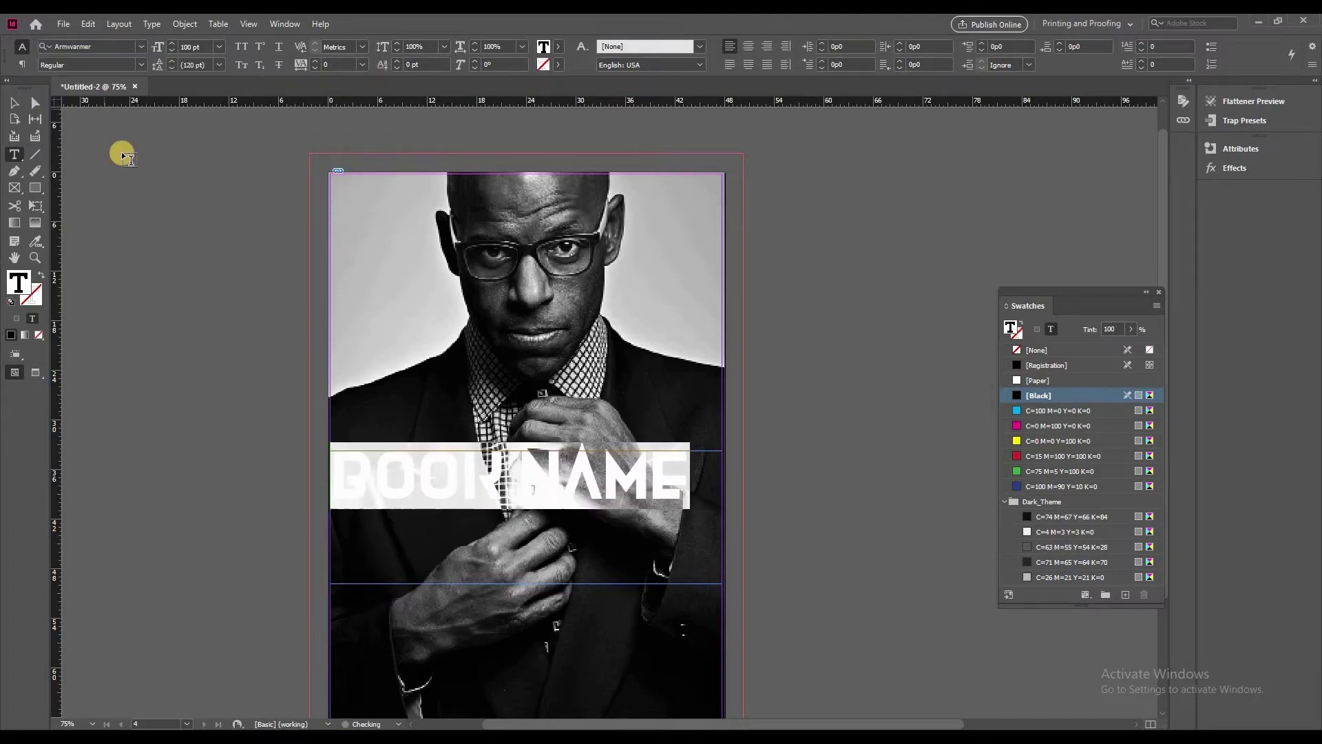
Step: Fill the BOOK NAME text with the [Paper] swatch
click(558, 50)
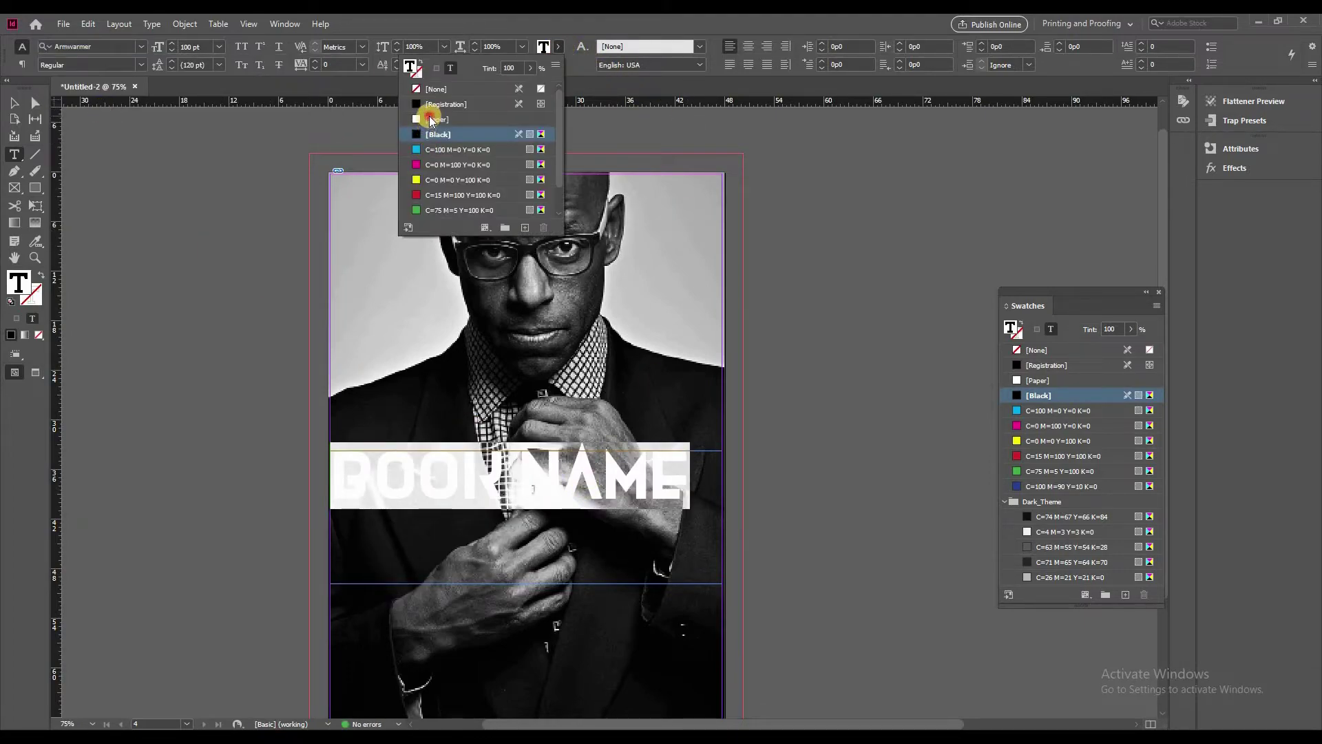
click(430, 121)
click(14, 102)
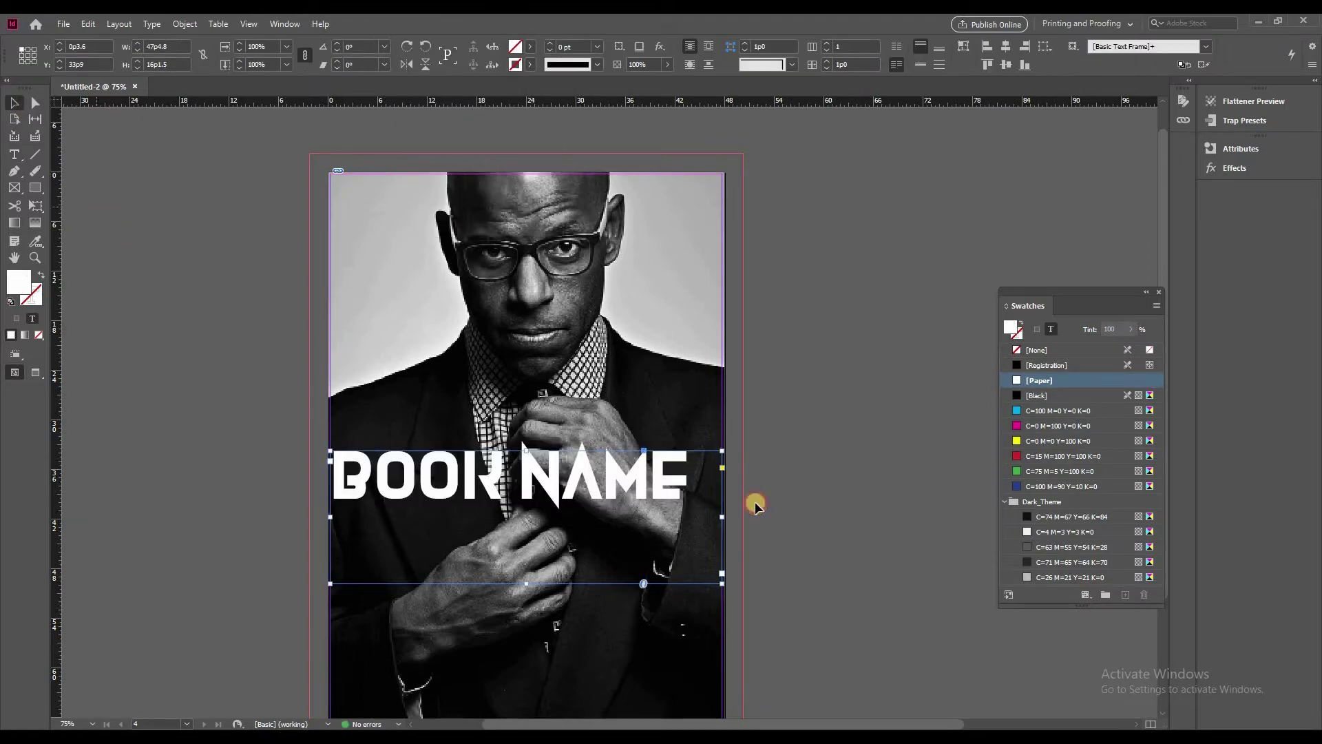
Step: Move the BOOK NAME frame slightly down the cover to about X 2p1.2, Y 37p3.6 and center-align its text
drag(587, 476, 601, 507)
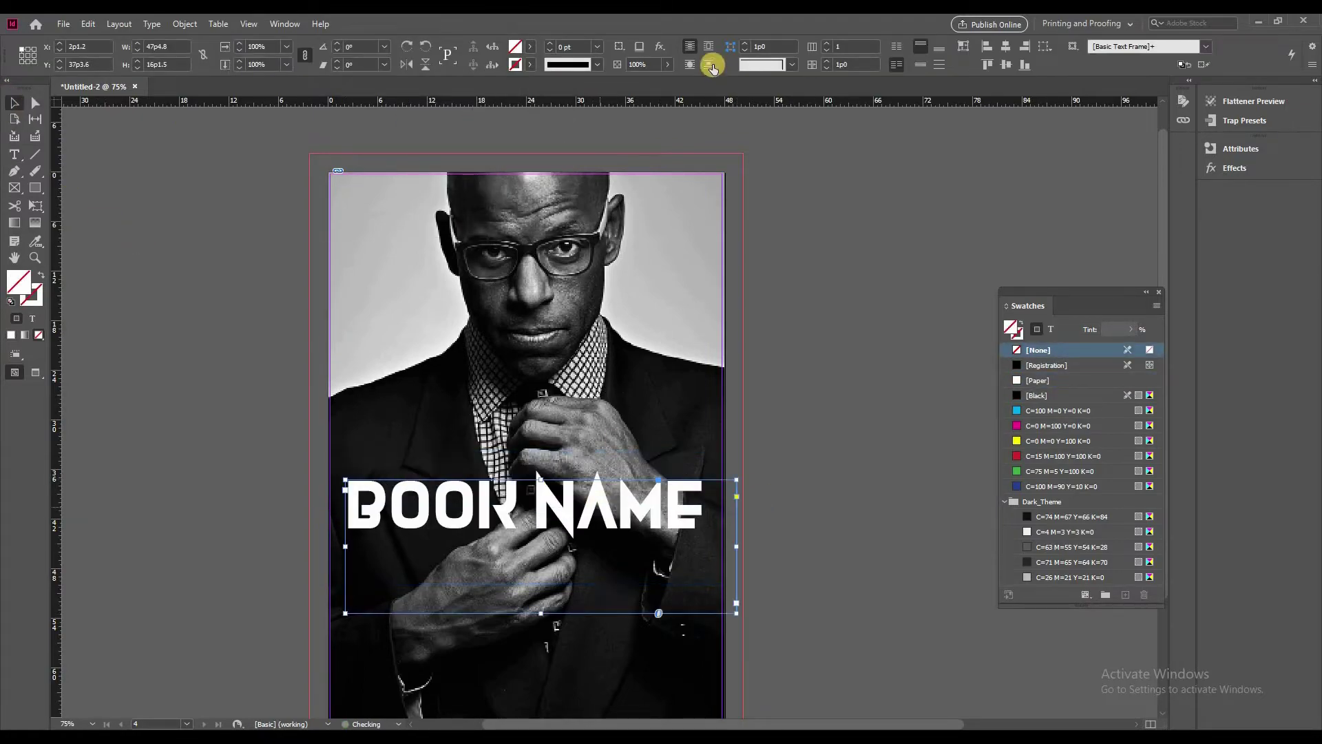
triple_click(527, 499)
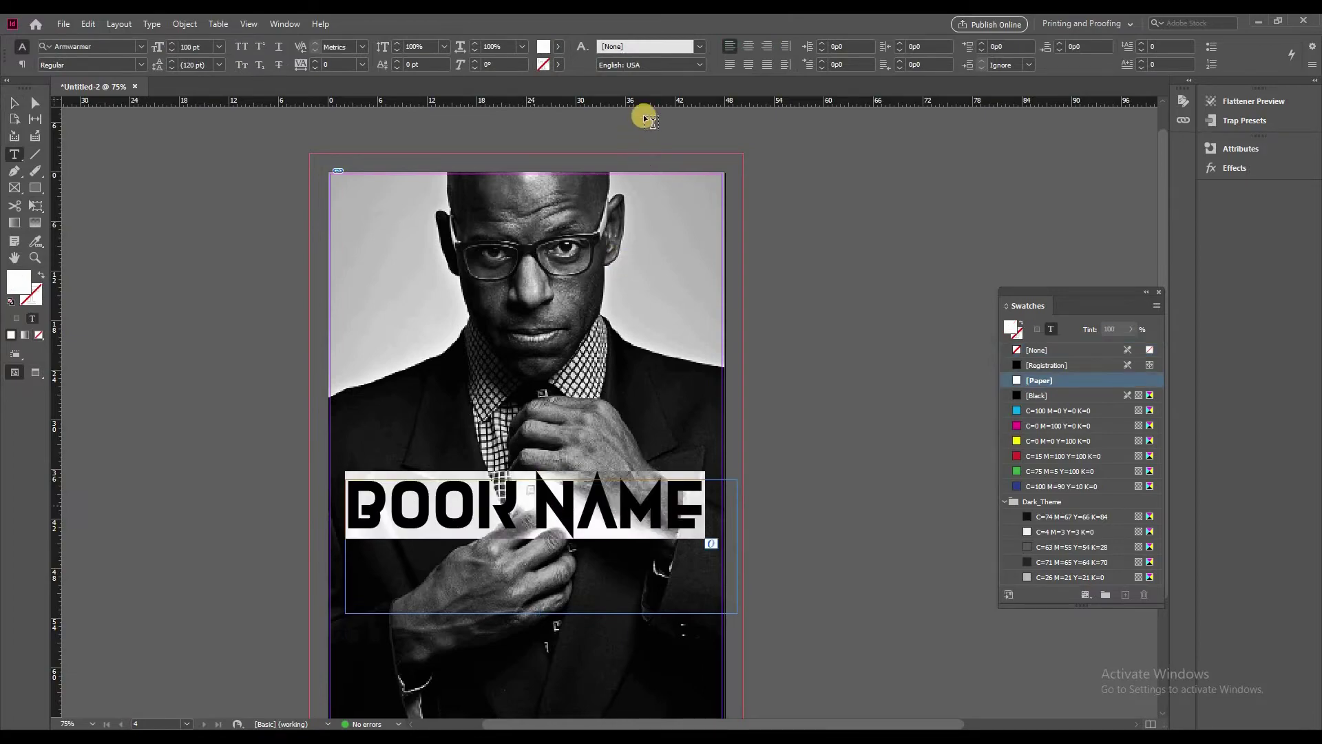
click(749, 46)
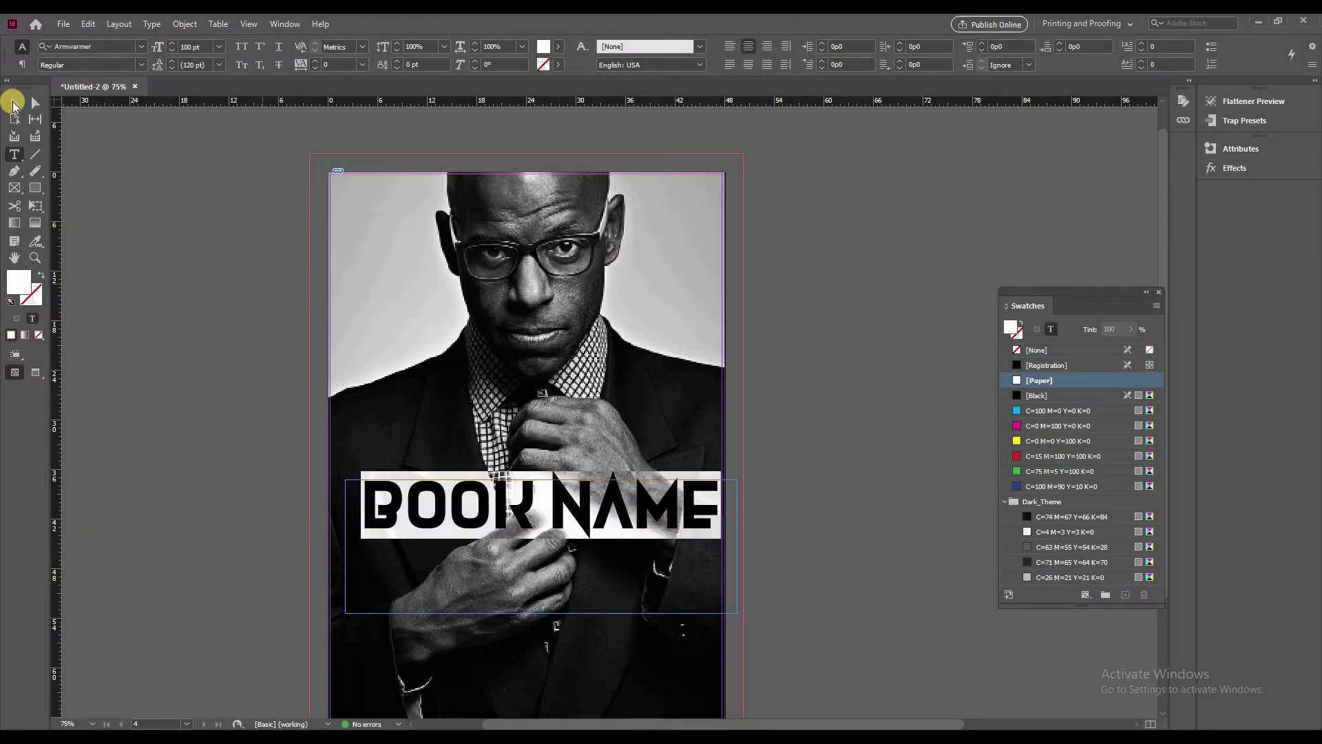
click(13, 104)
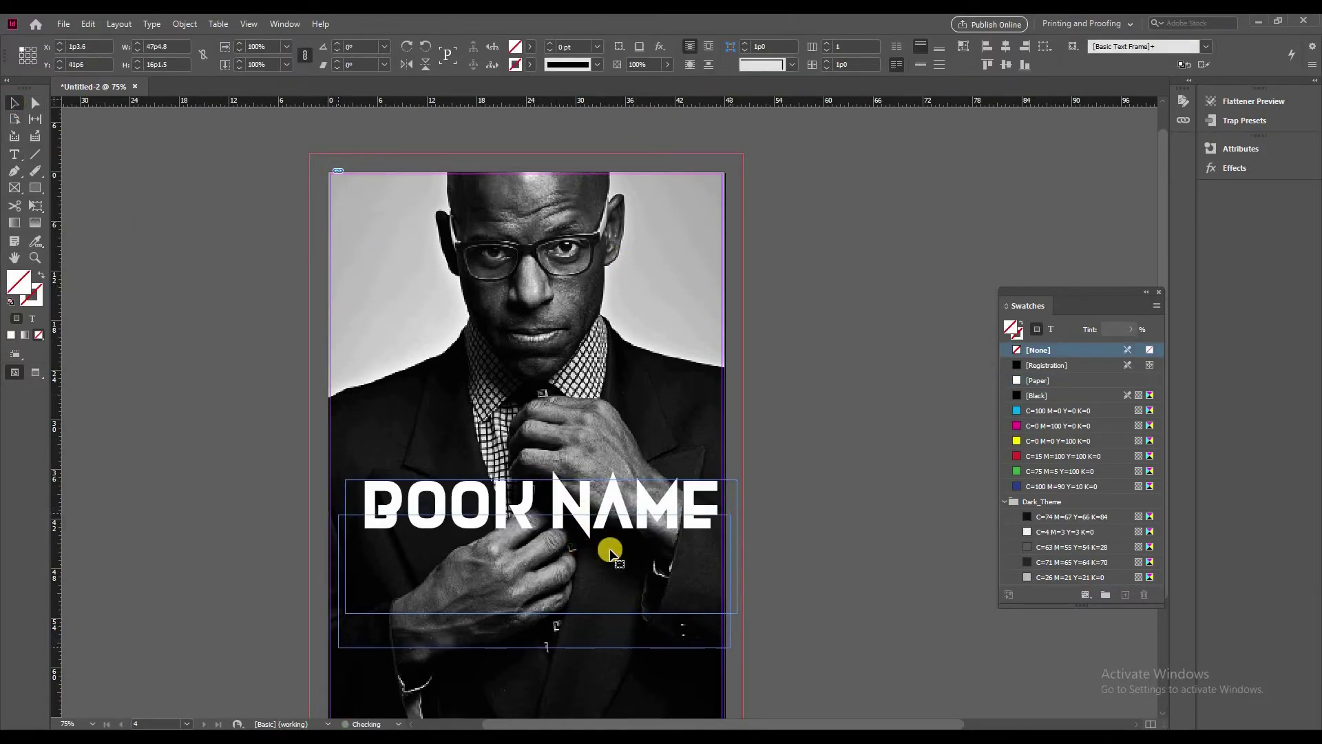
Step: Move the BOOK NAME frame down the cover to about X 0p7.2, Y 42p1.2
drag(610, 551, 610, 552)
click(638, 449)
scroll(623, 451, down, 3)
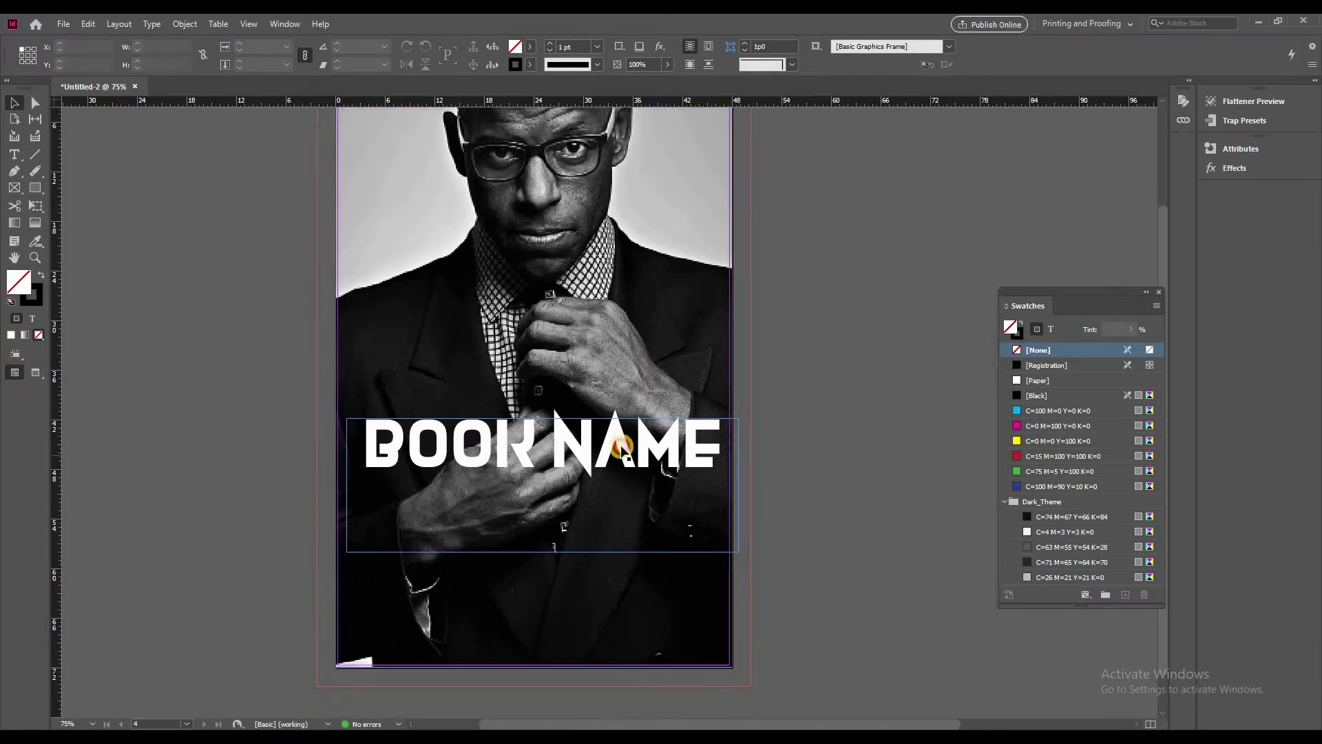
drag(622, 448, 616, 449)
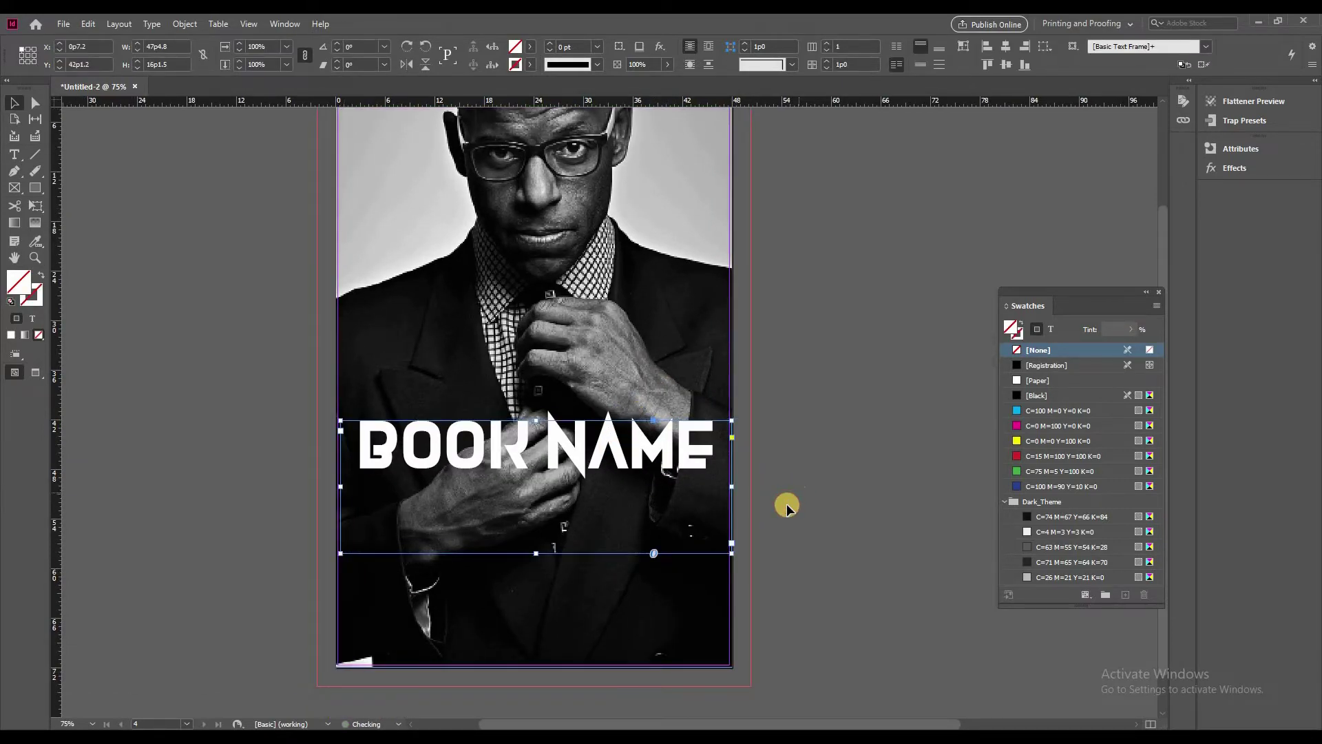
click(807, 456)
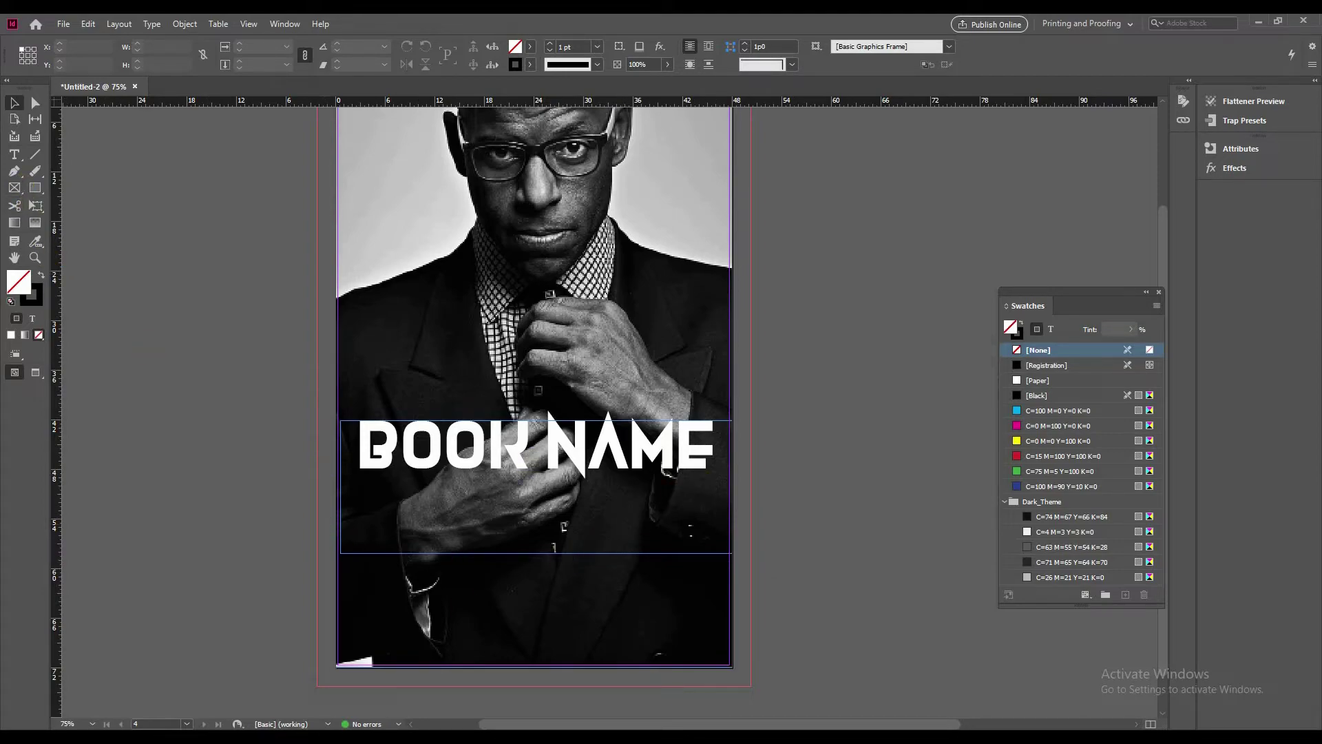
Step: Switch to Notepad, copy the line "Short text which serves to clarify a Thought", and return to InDesign
key(alt+Tab)
drag(643, 190, 950, 195)
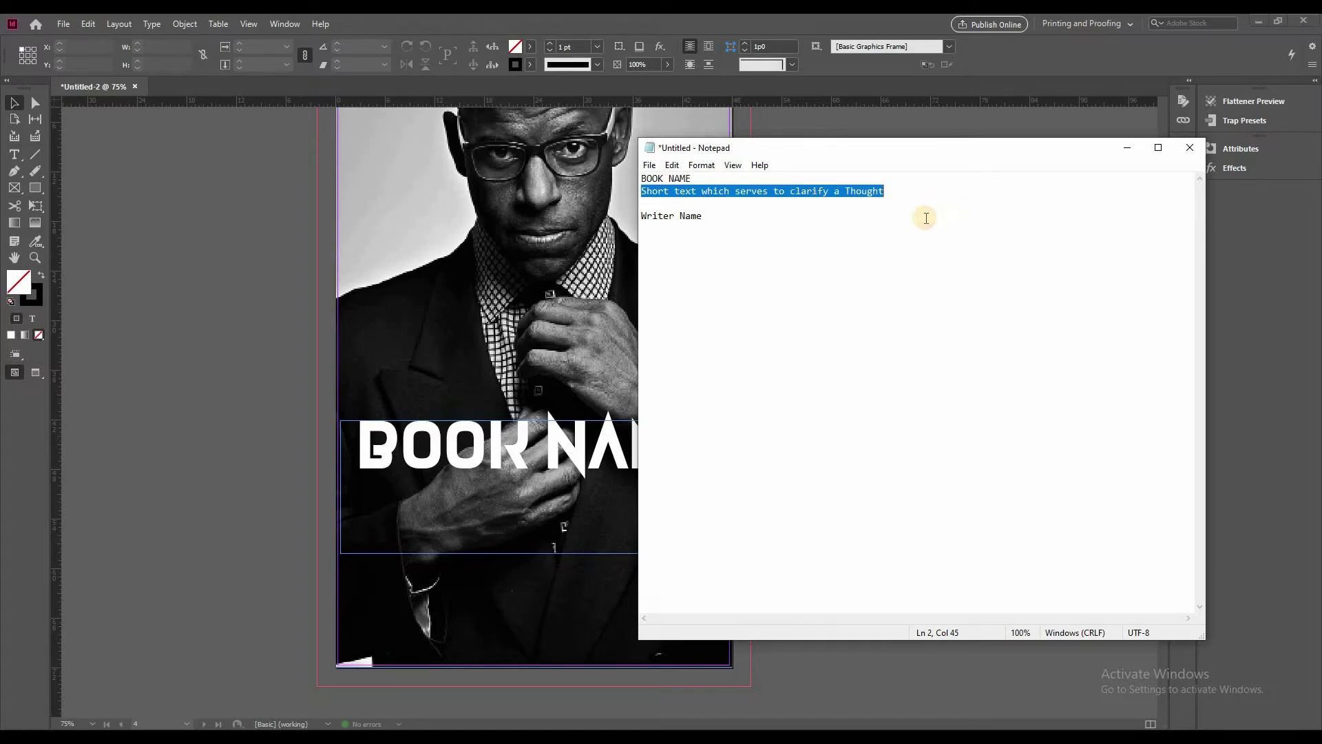
key(alt+Tab)
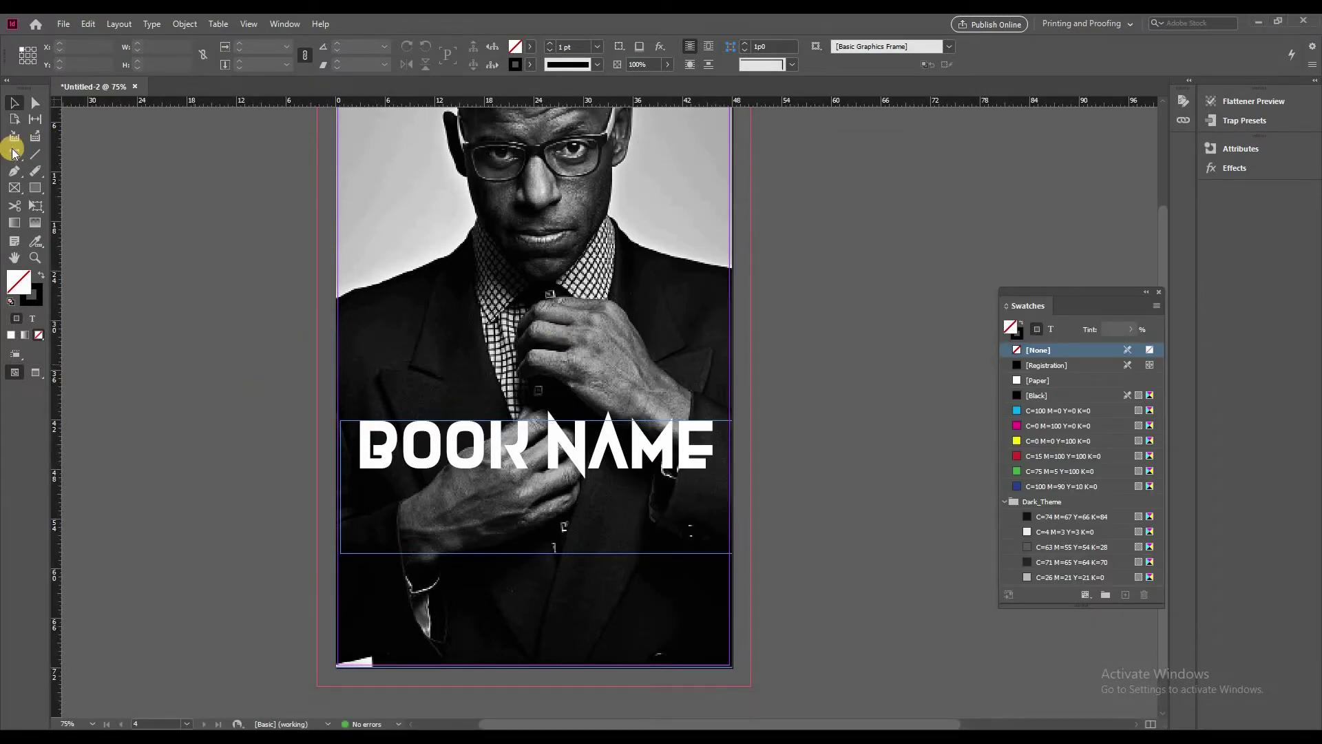
Step: Shorten the BOOK NAME frame to about 6p8 high and paste the copied line into a new text frame just below, about 41p7 wide
click(542, 562)
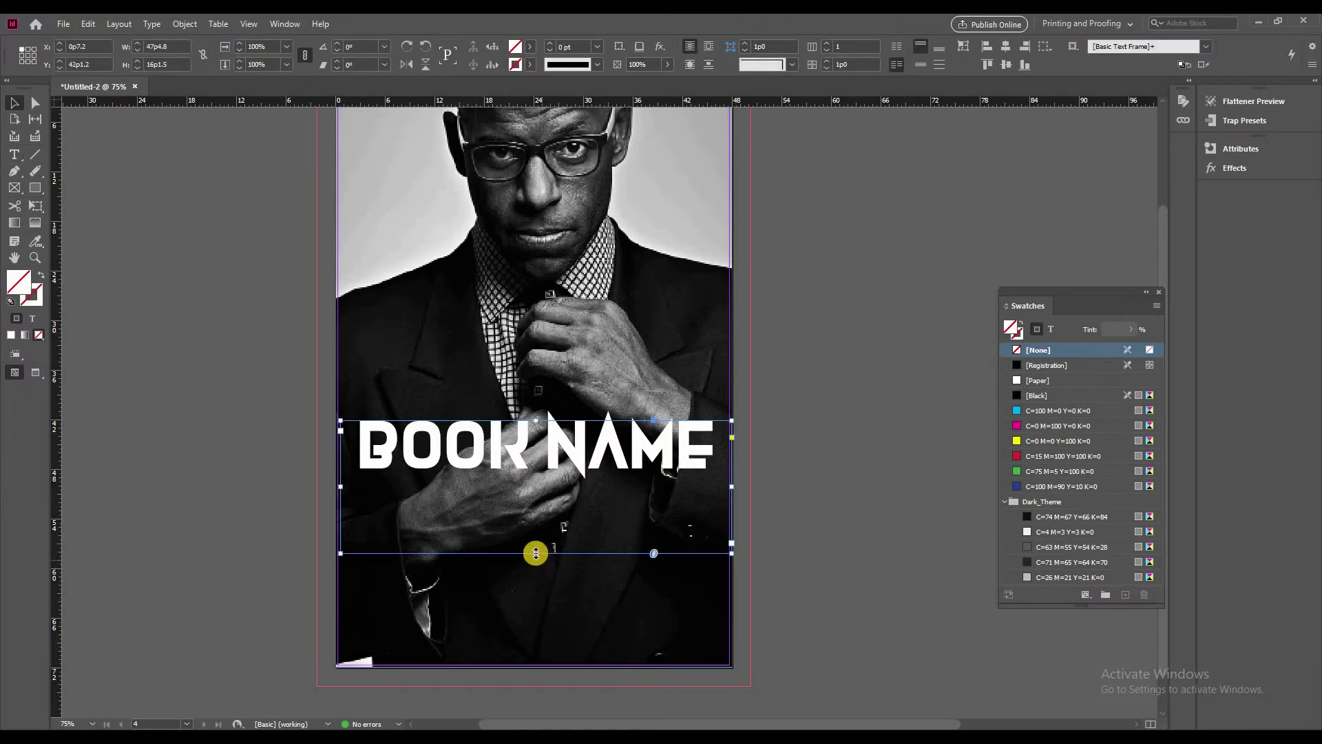
drag(535, 553, 532, 474)
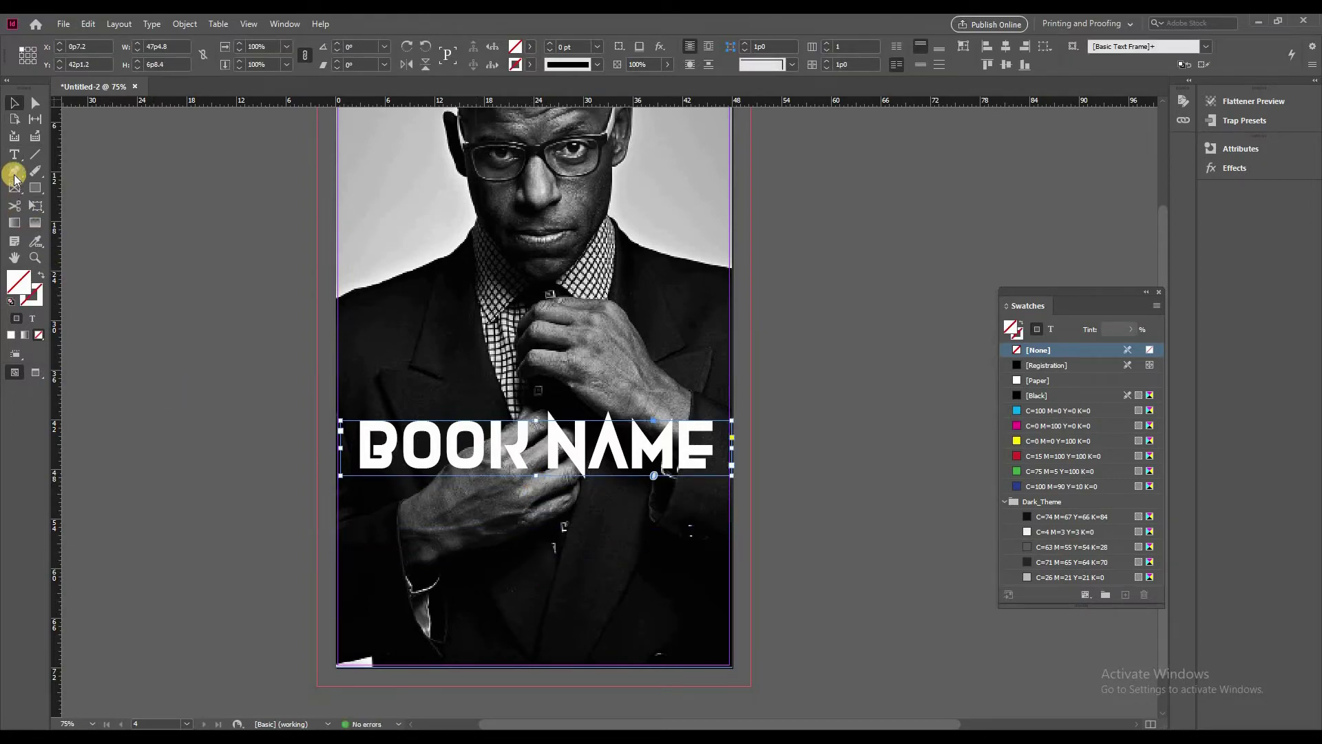
click(14, 154)
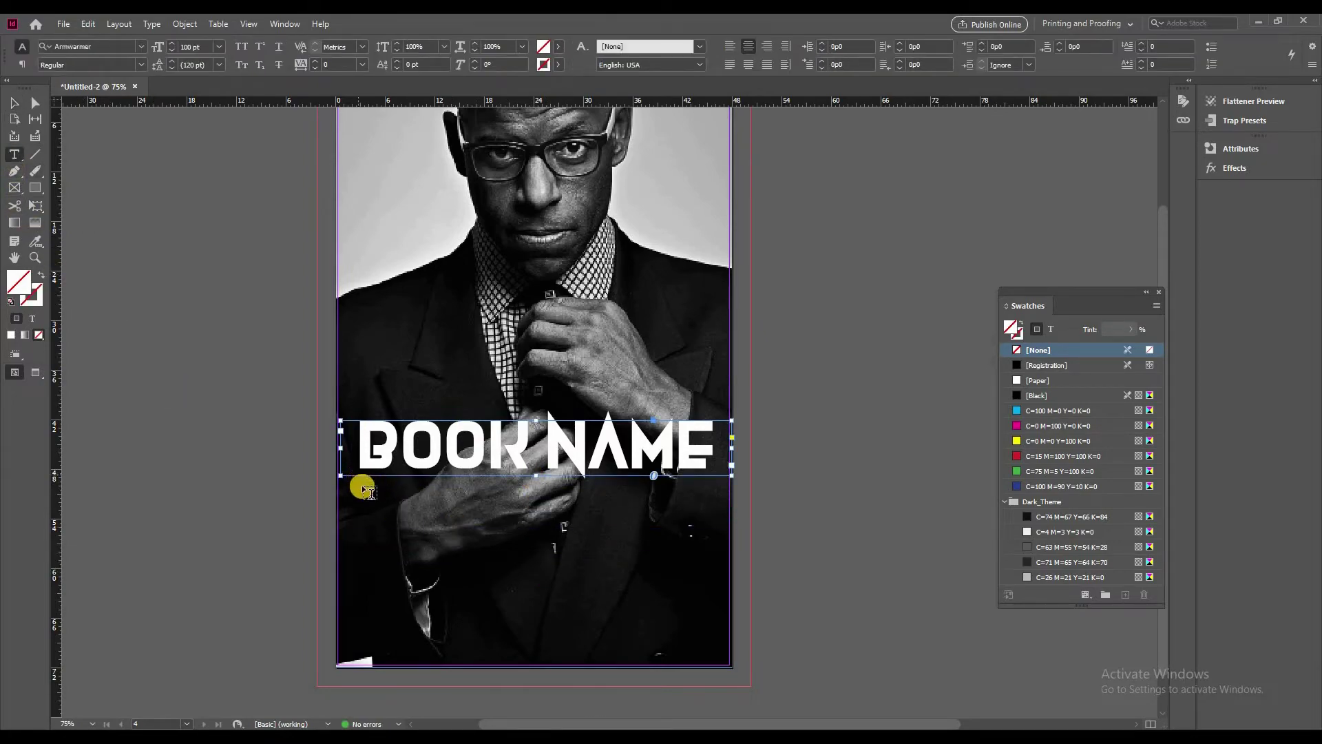
drag(363, 485, 701, 529)
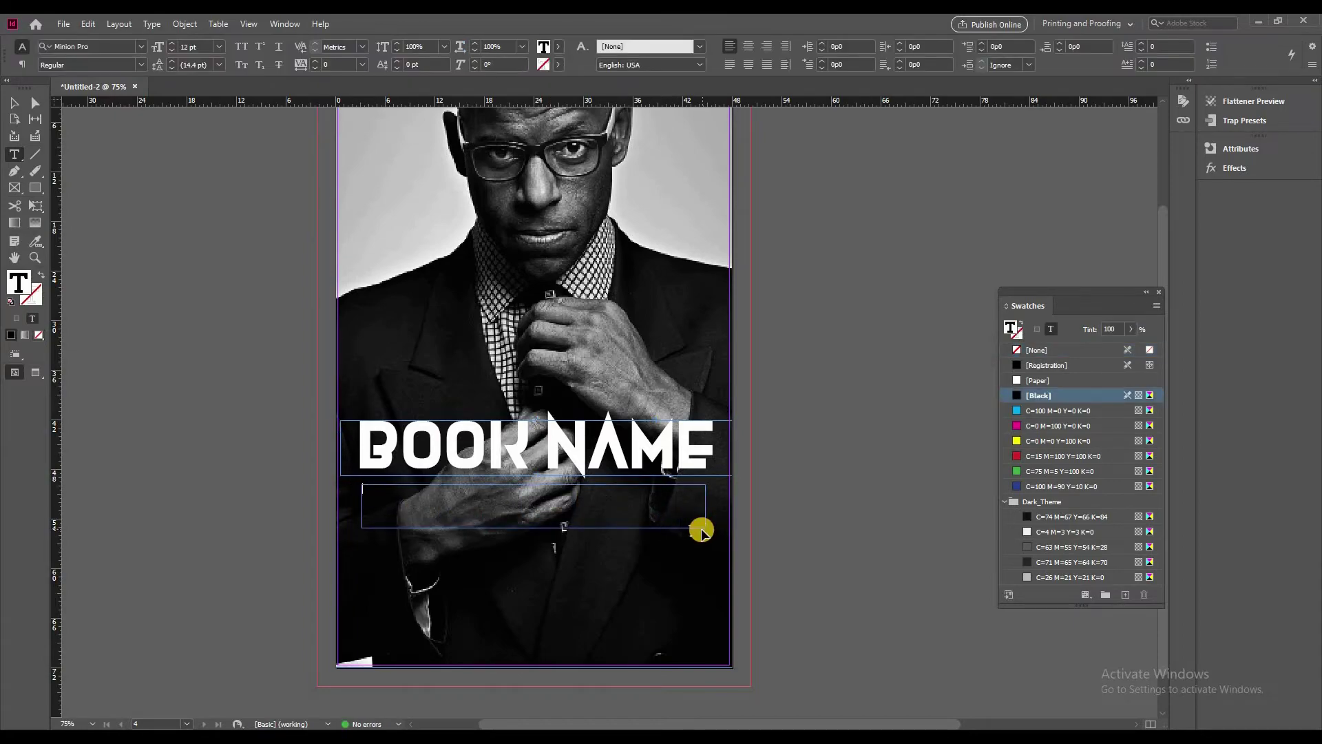
key(ctrl+v)
Step: Set the whole subtitle to Poppins Medium at 30 pt
key(ctrl+a)
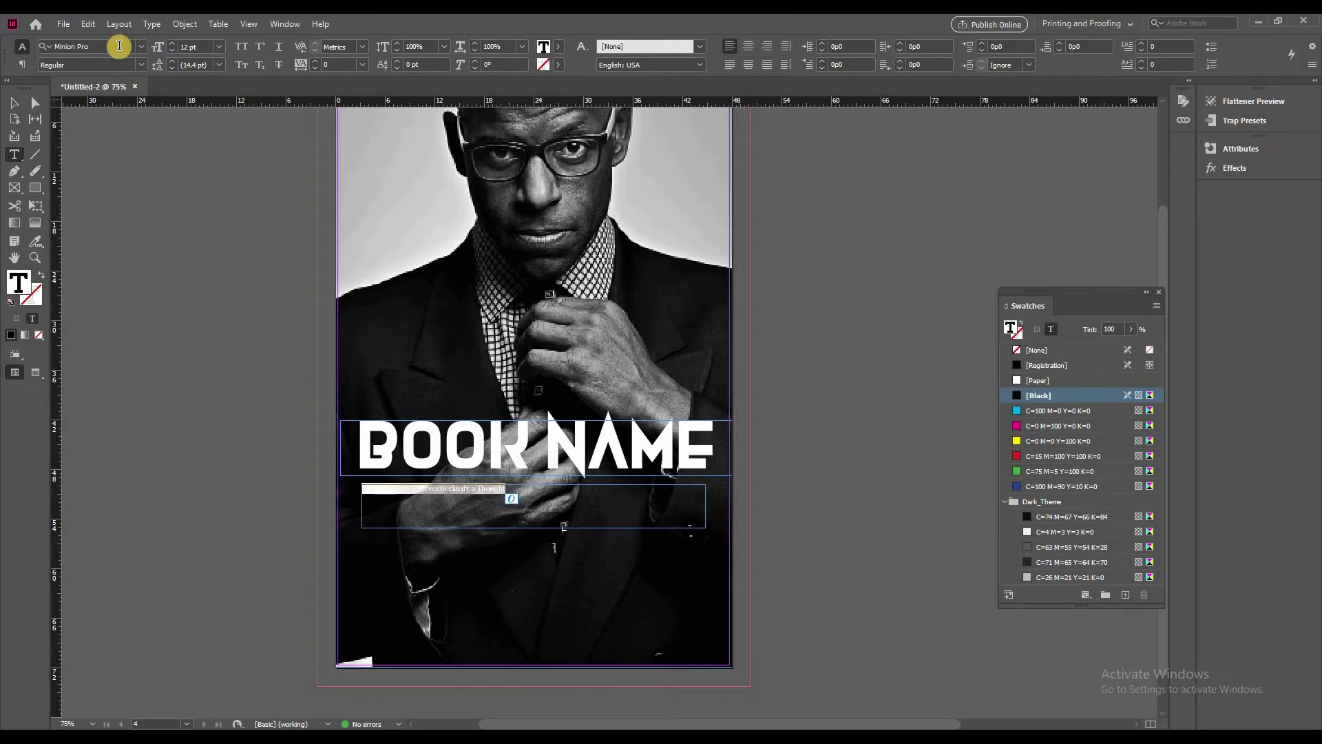
click(119, 45)
text(pop)
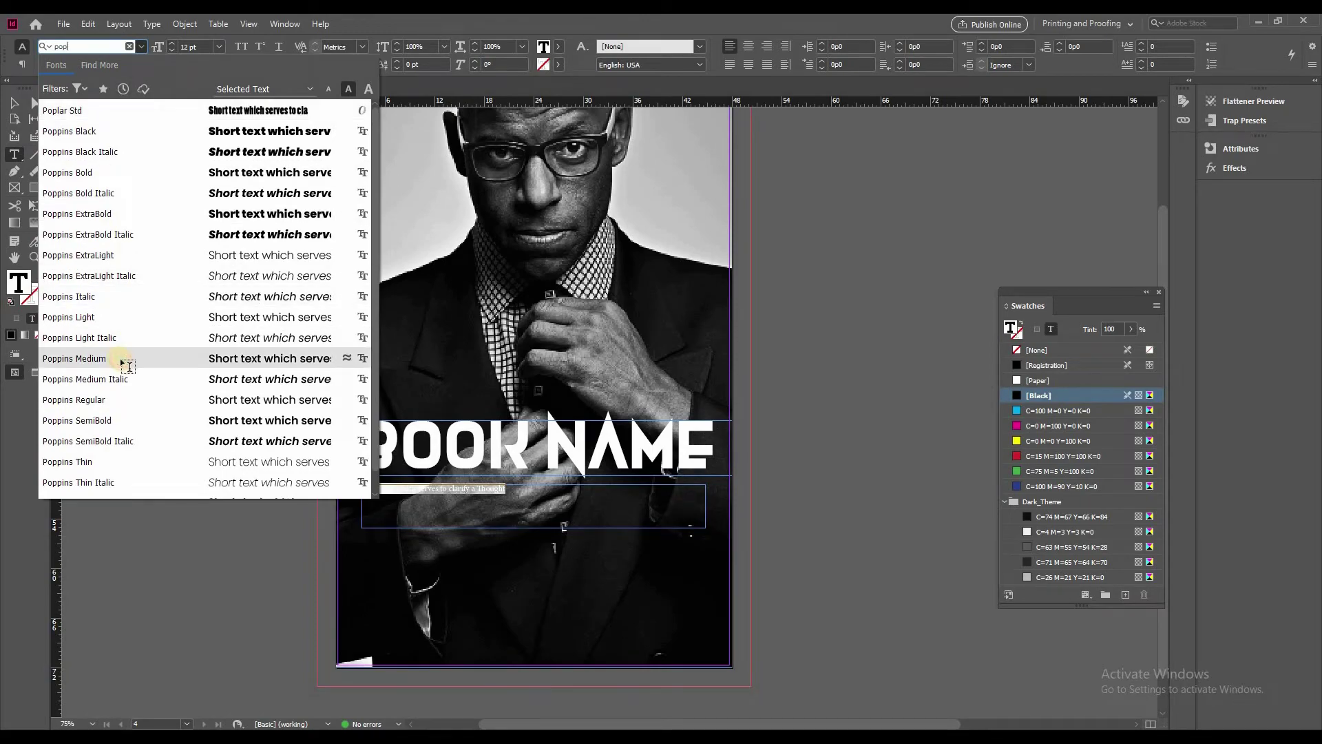
click(76, 358)
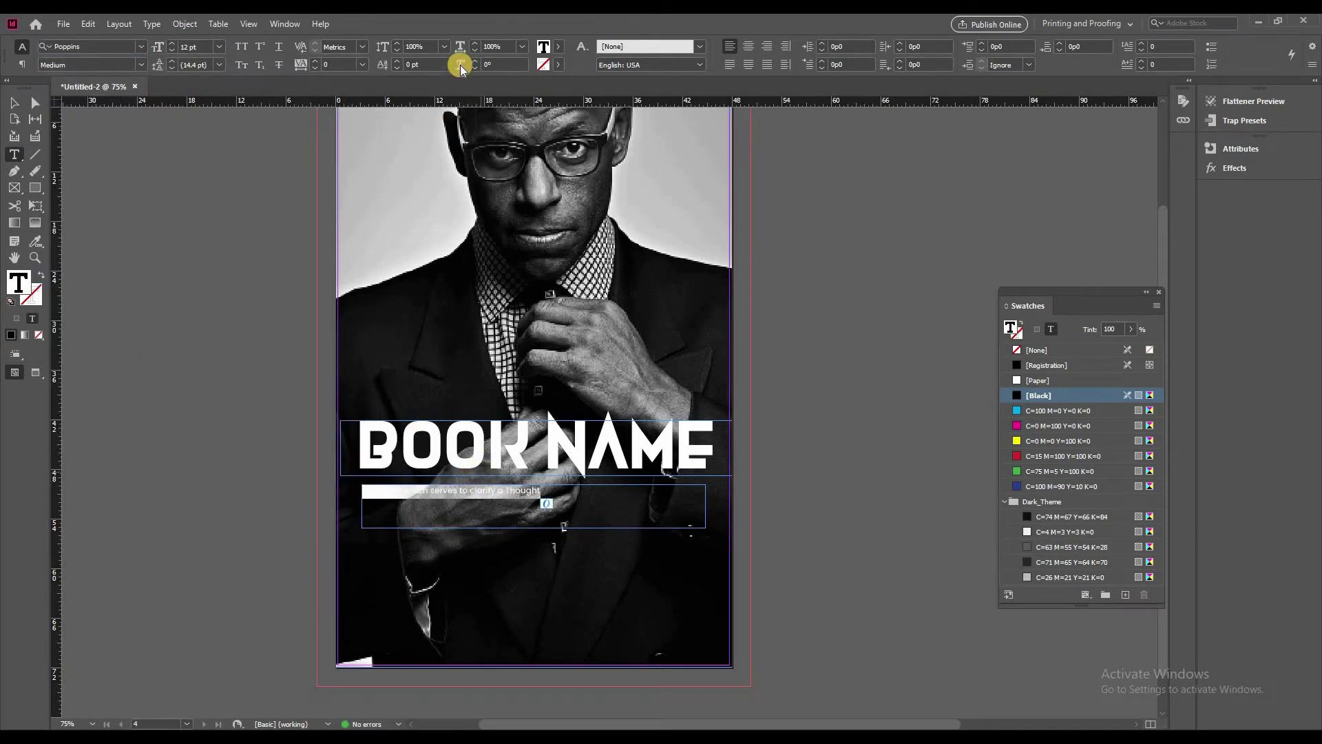
click(219, 47)
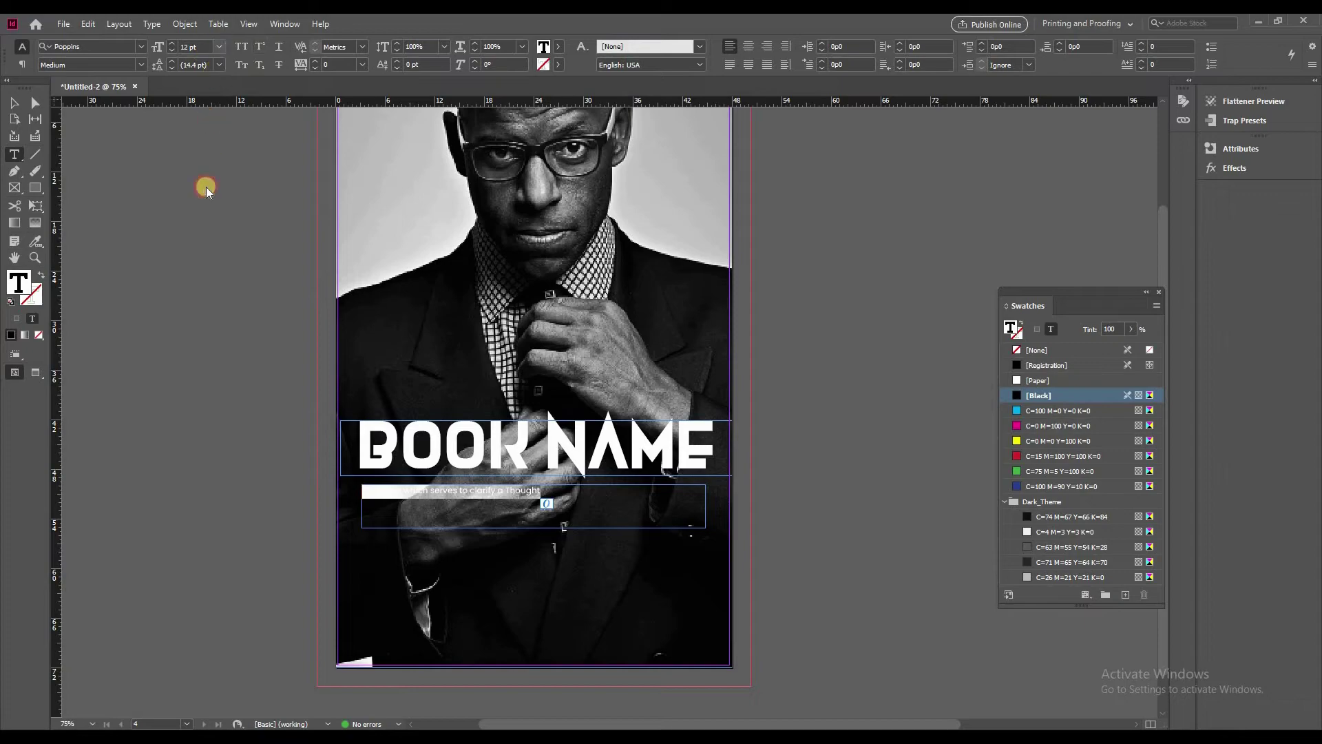
click(200, 212)
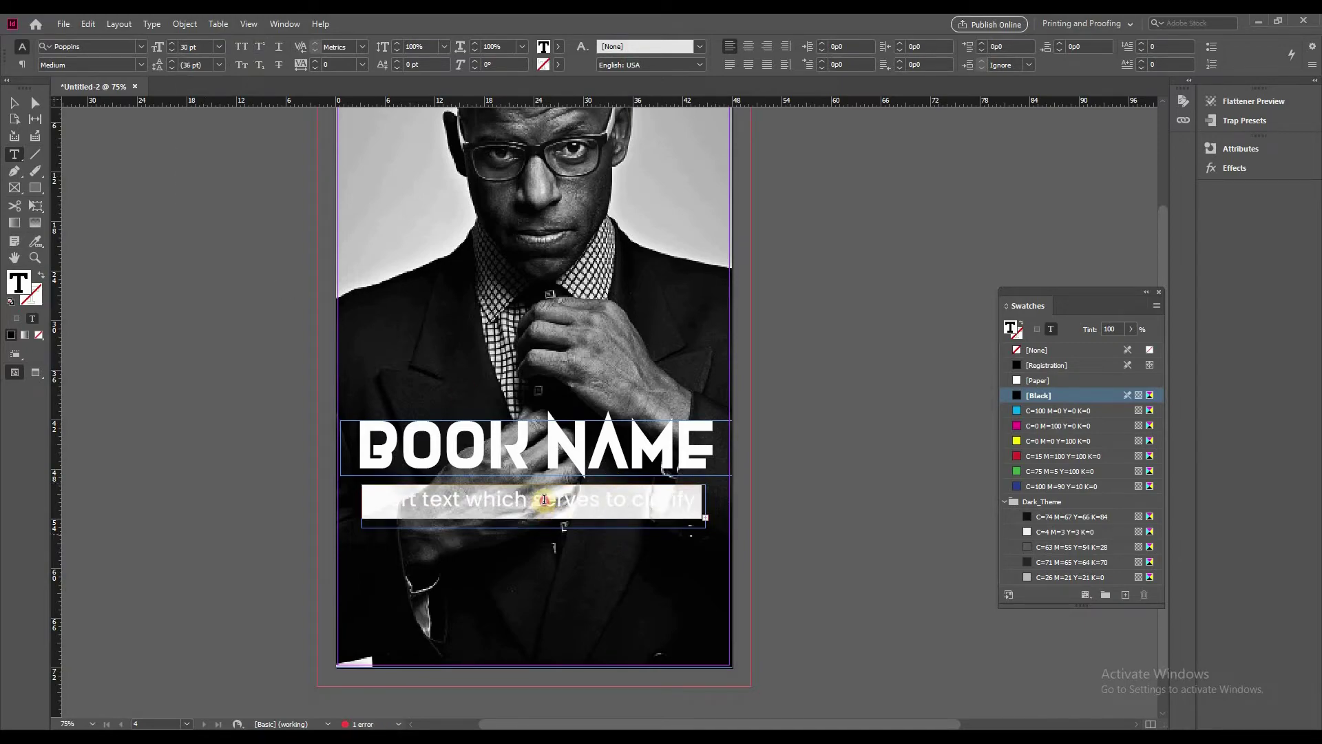
Step: Fill the subtitle text with the yellow swatch C=0 M=0 Y=100 K=0
click(604, 498)
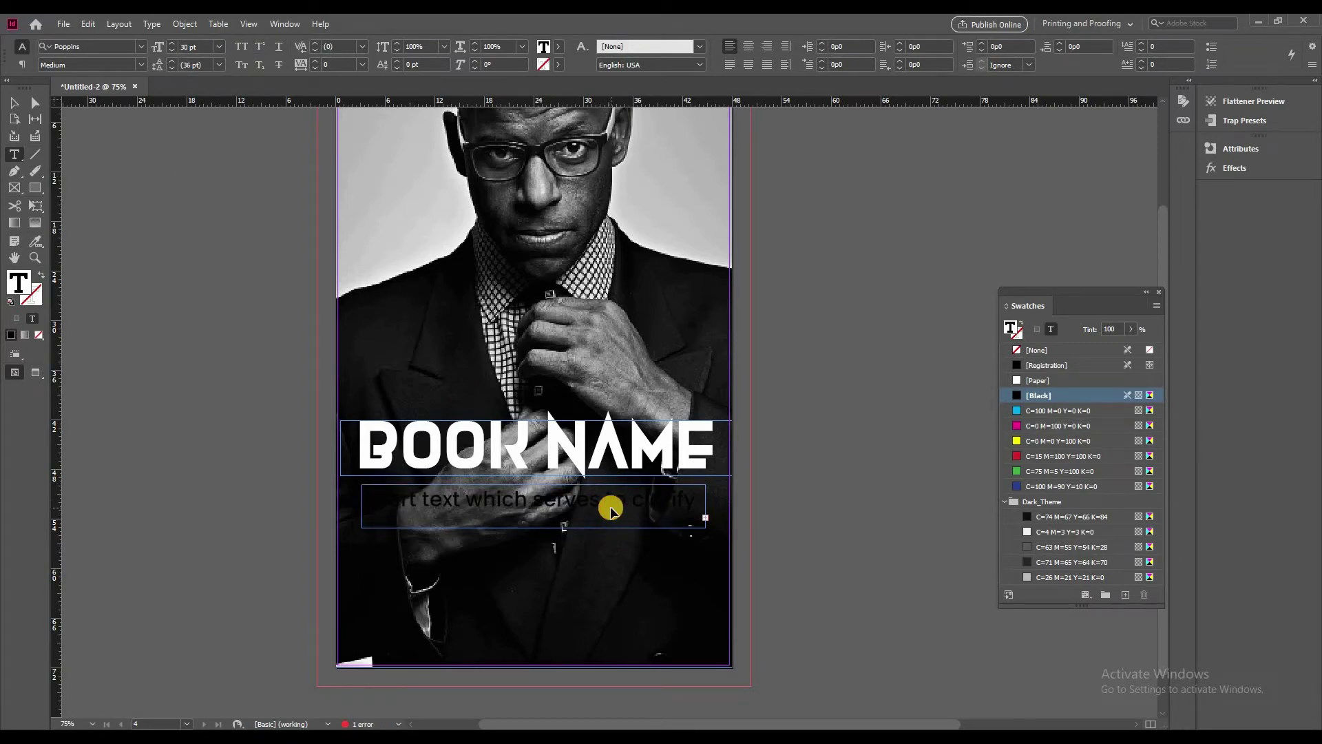
triple_click(611, 506)
click(1040, 445)
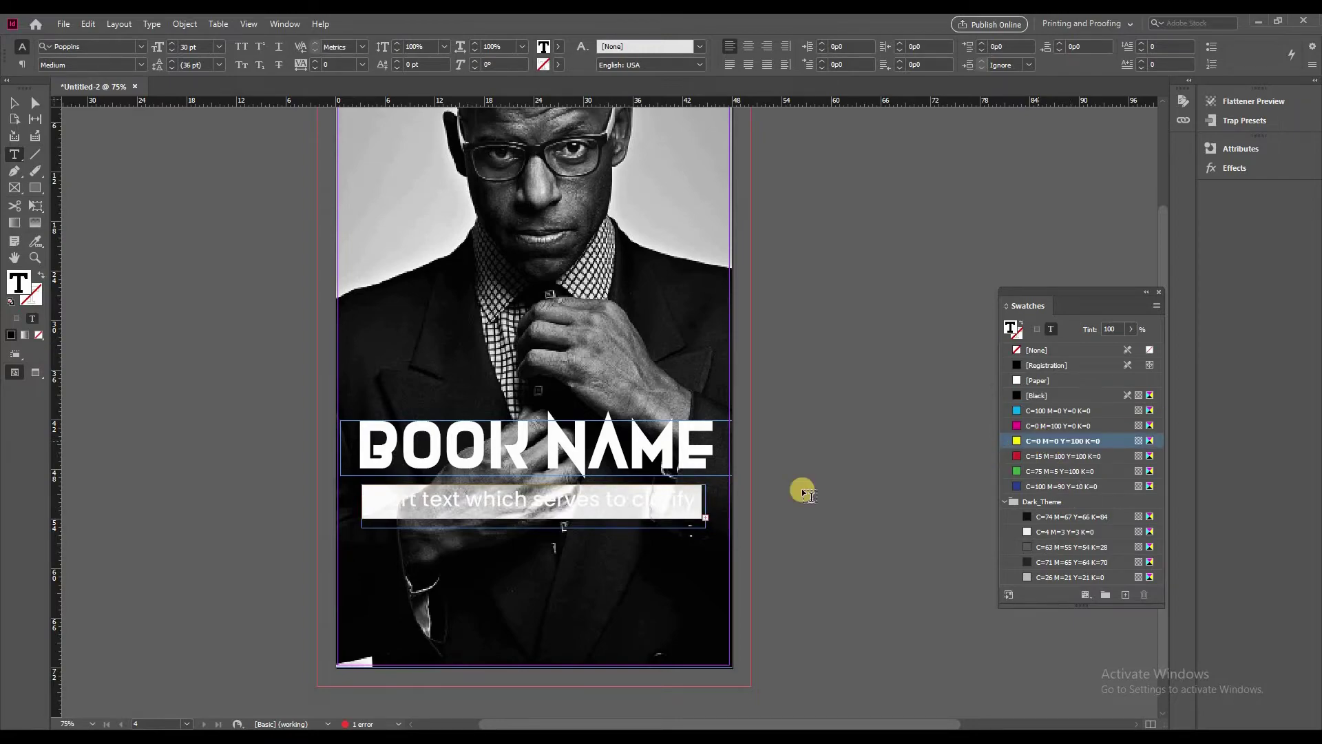
click(542, 501)
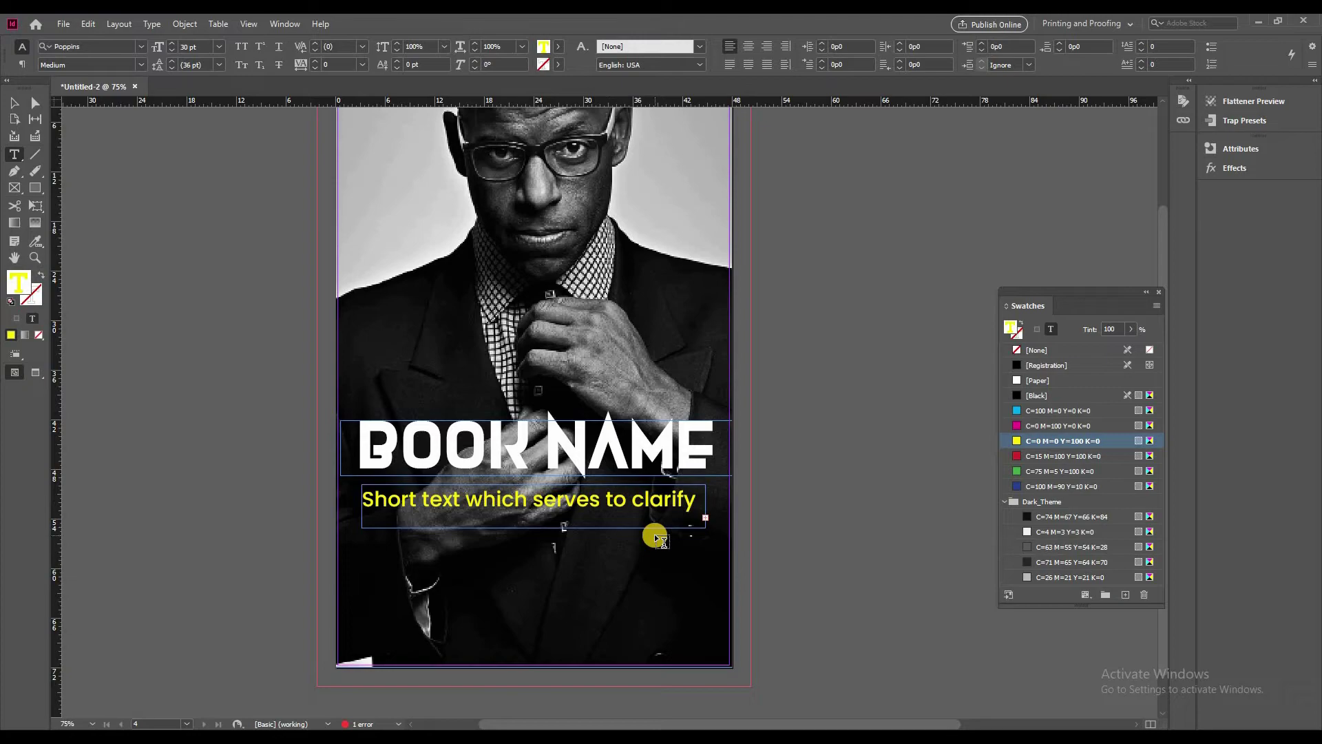
Step: Break the subtitle after "serves" and center-align all of its text
key(Delete)
key(Delete)
key(Delete)
key(Delete)
key(Delete)
key(Delete)
key(Delete)
key(Delete)
key(Delete)
key(Delete)
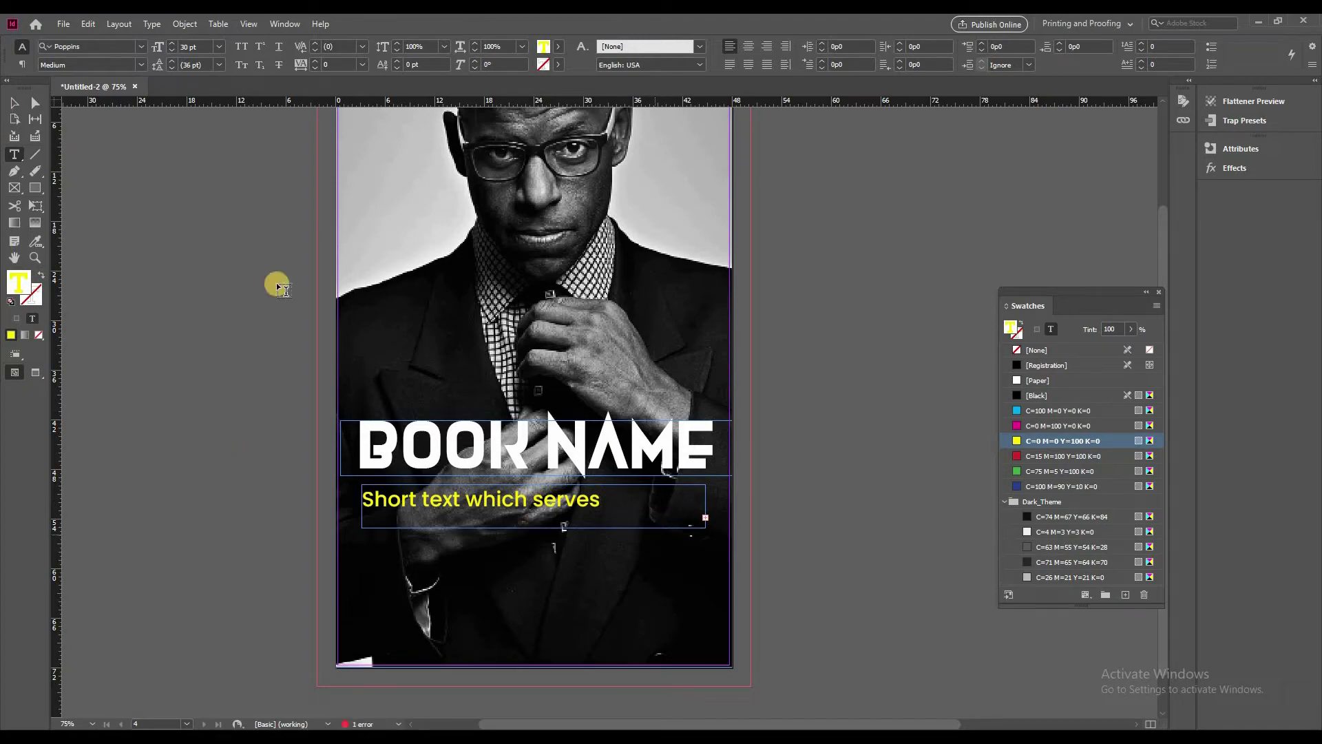
key(ctrl+a)
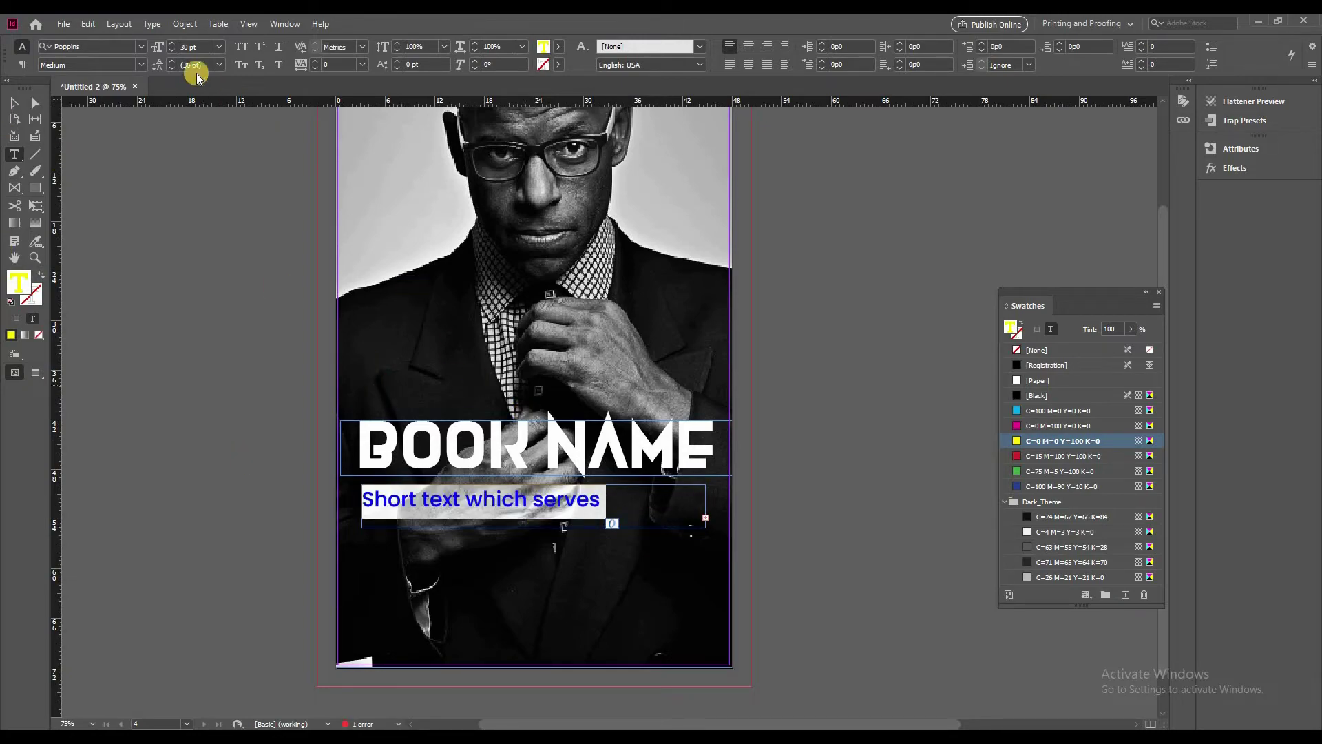
click(749, 46)
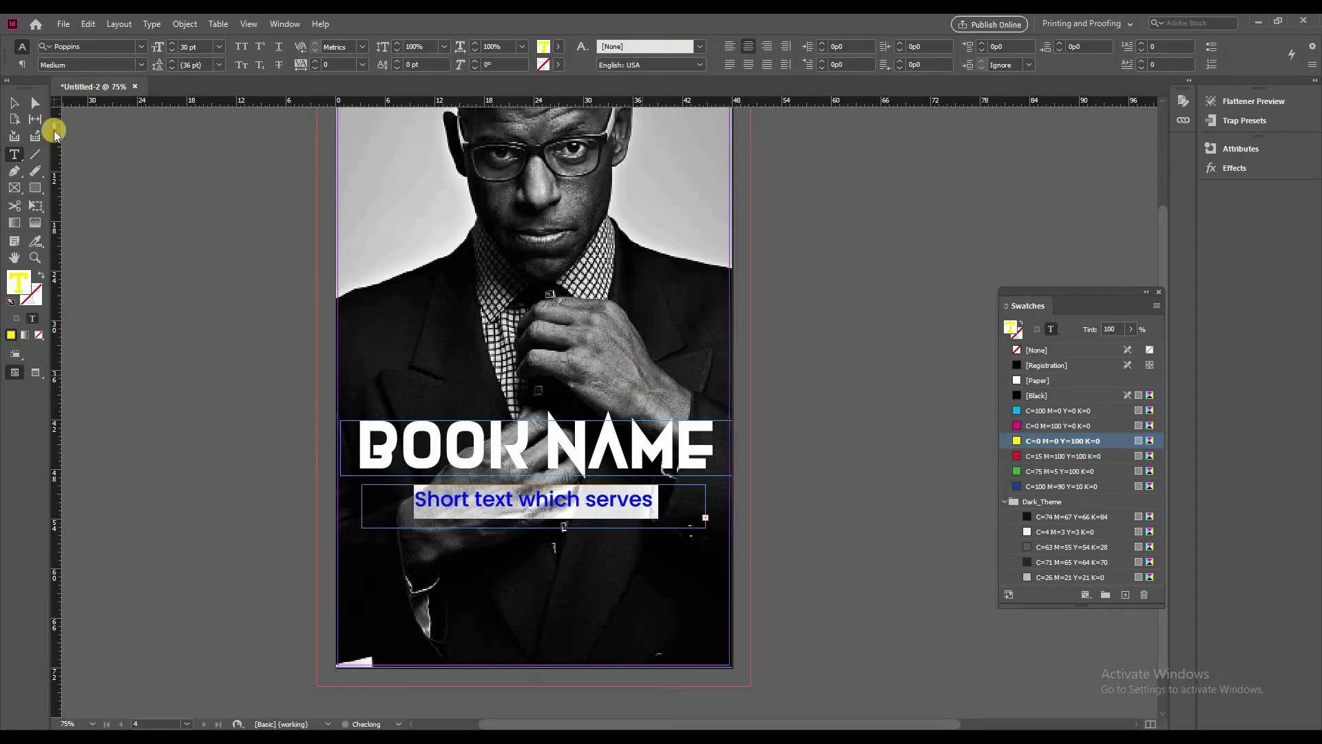
Step: Resize the subtitle frame's height to about 7p6 so it fits both lines of text
key(Escape)
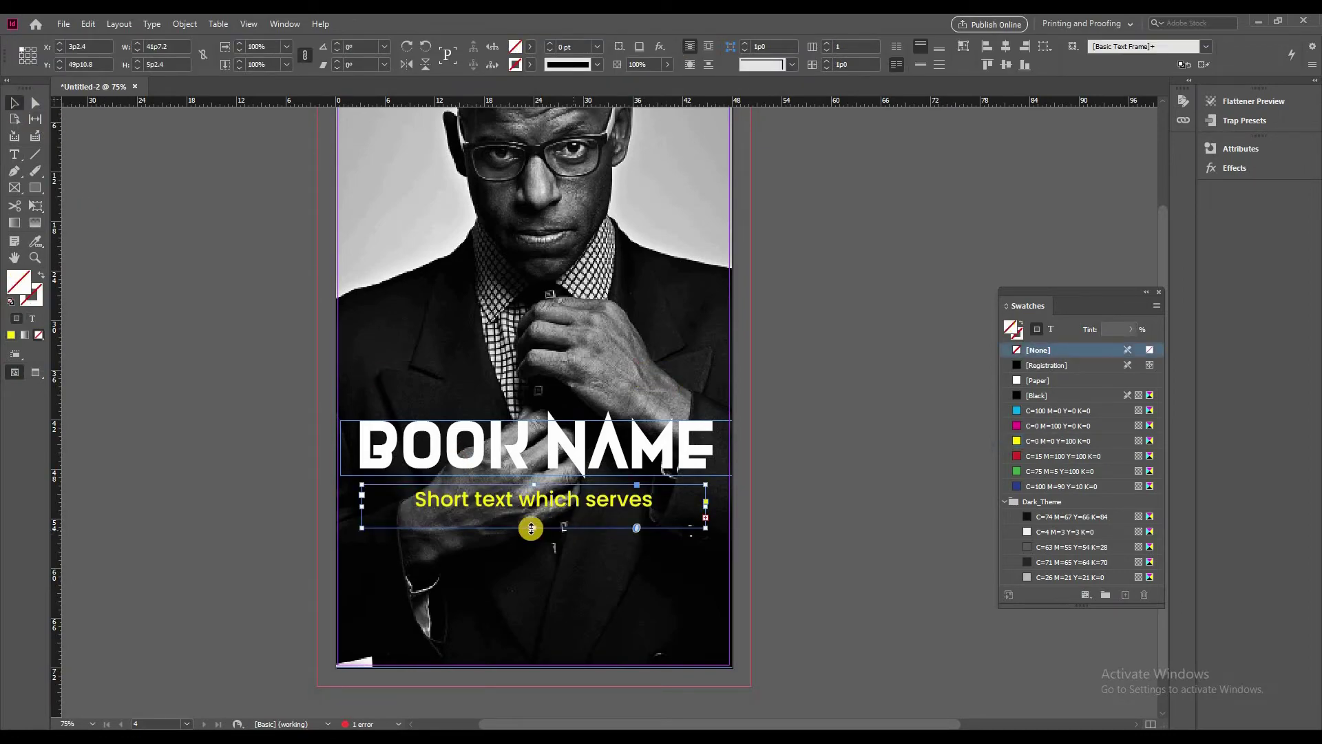
drag(531, 527, 532, 583)
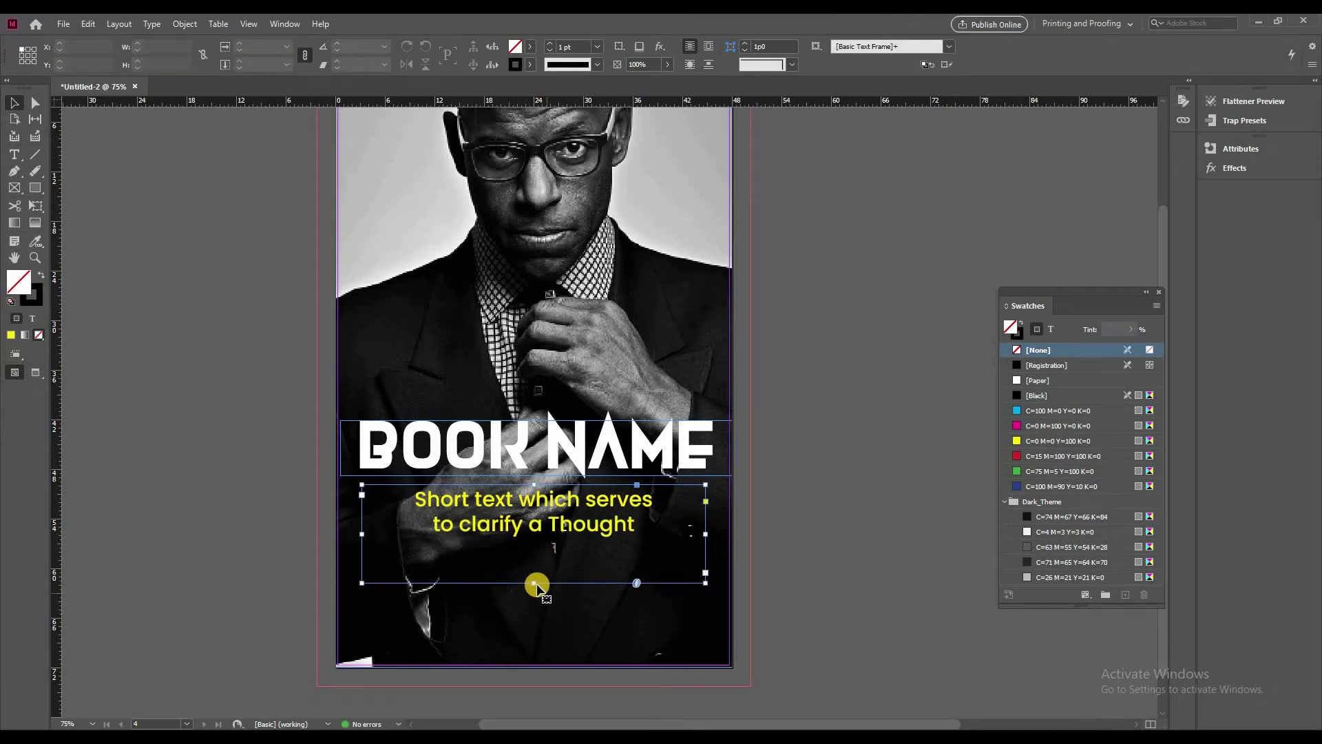
drag(535, 583, 535, 546)
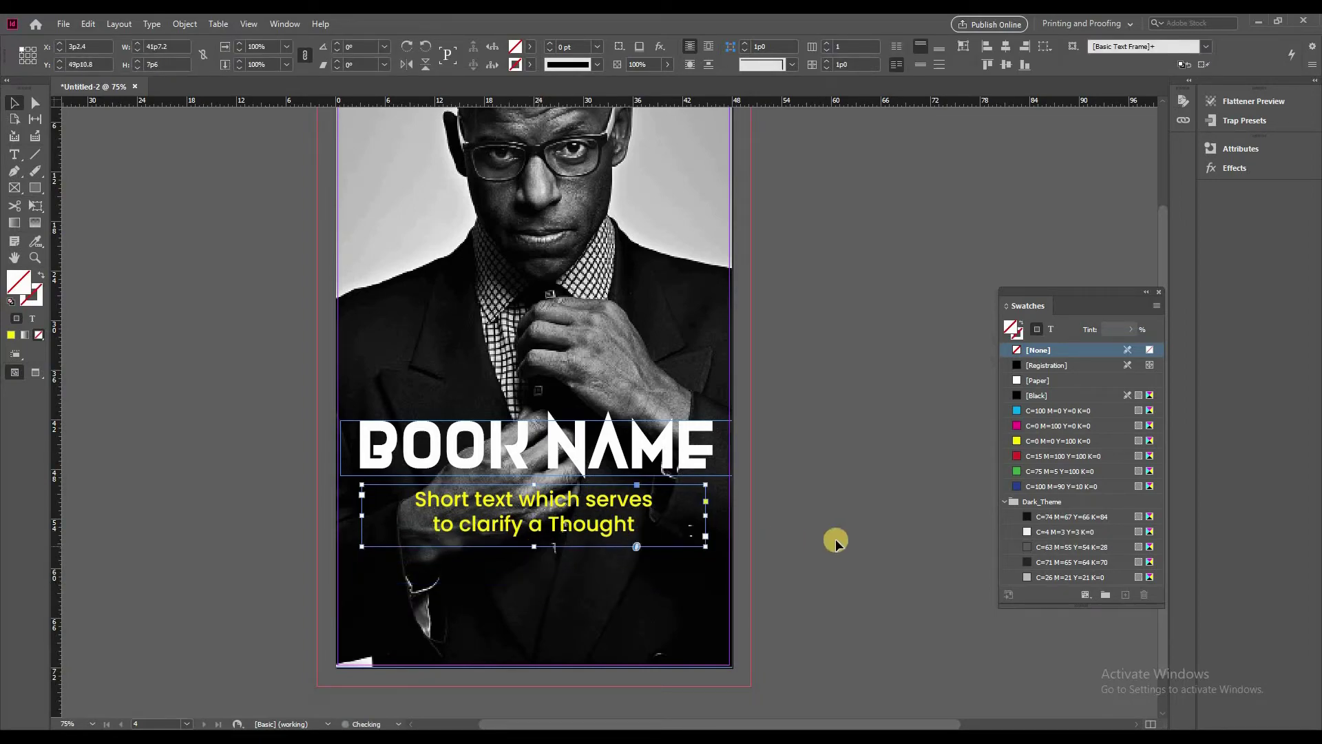
Step: Change the whole subtitle to Poppins Bold and apply All Caps
triple_click(557, 524)
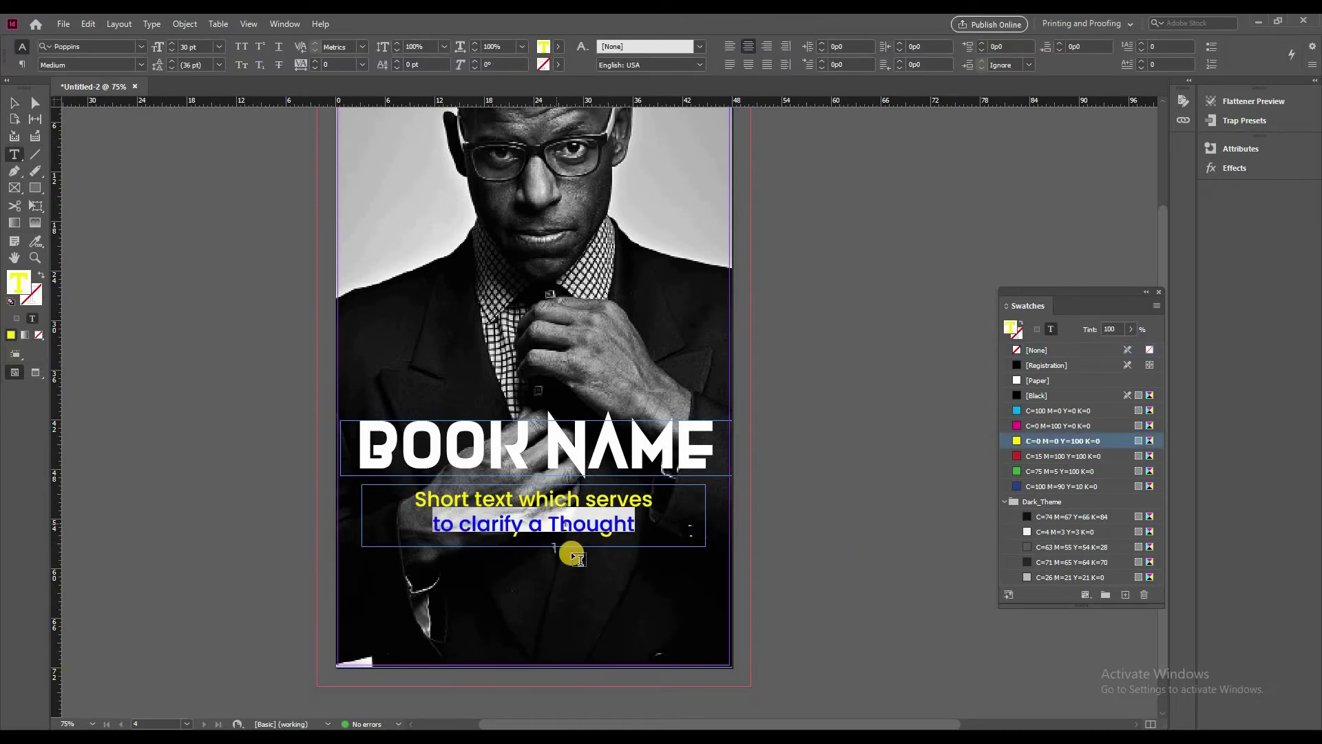
key(ctrl+a)
click(142, 47)
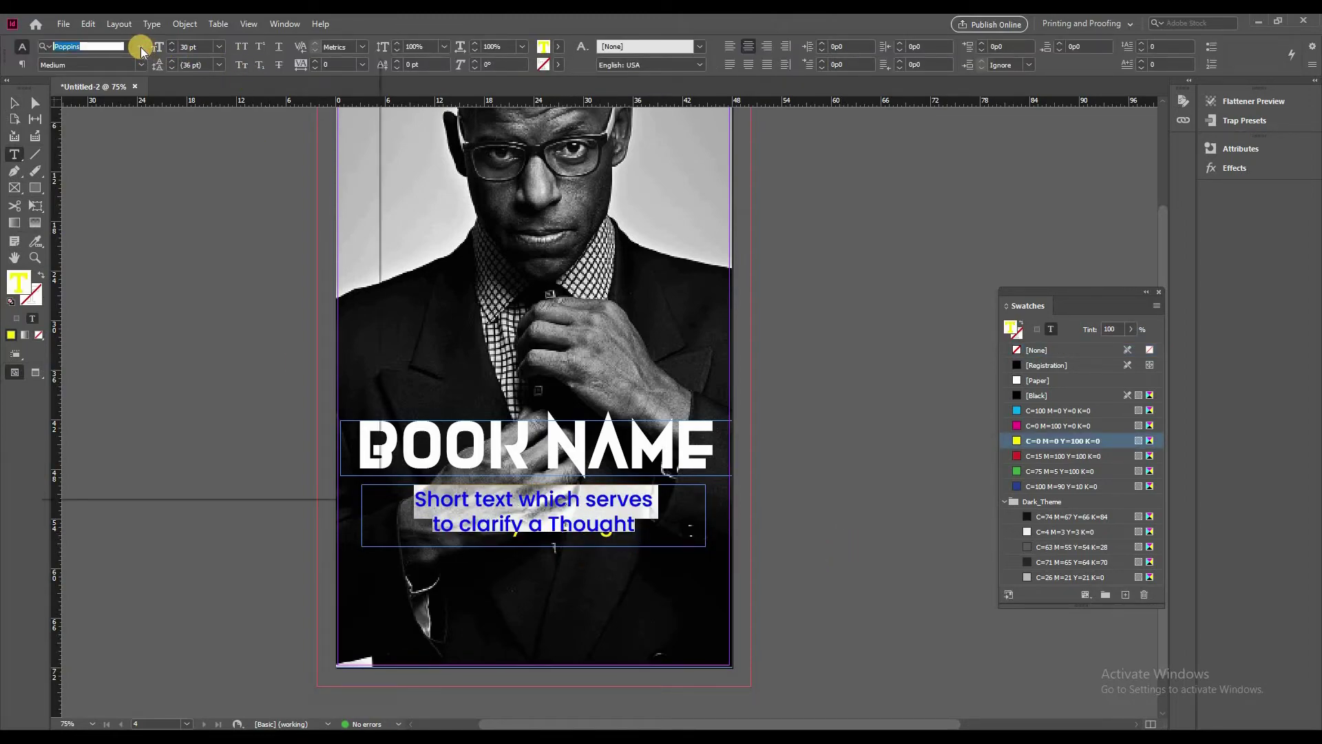
click(142, 47)
click(143, 65)
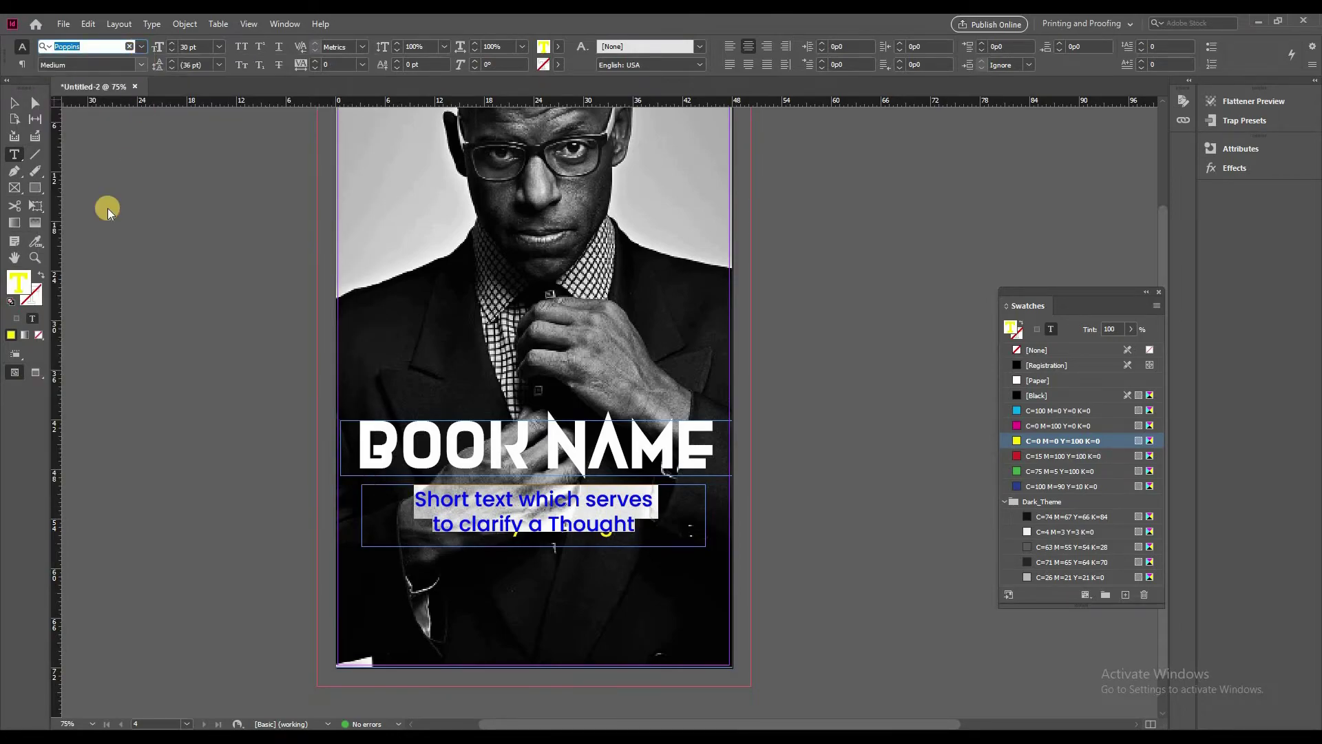
click(82, 255)
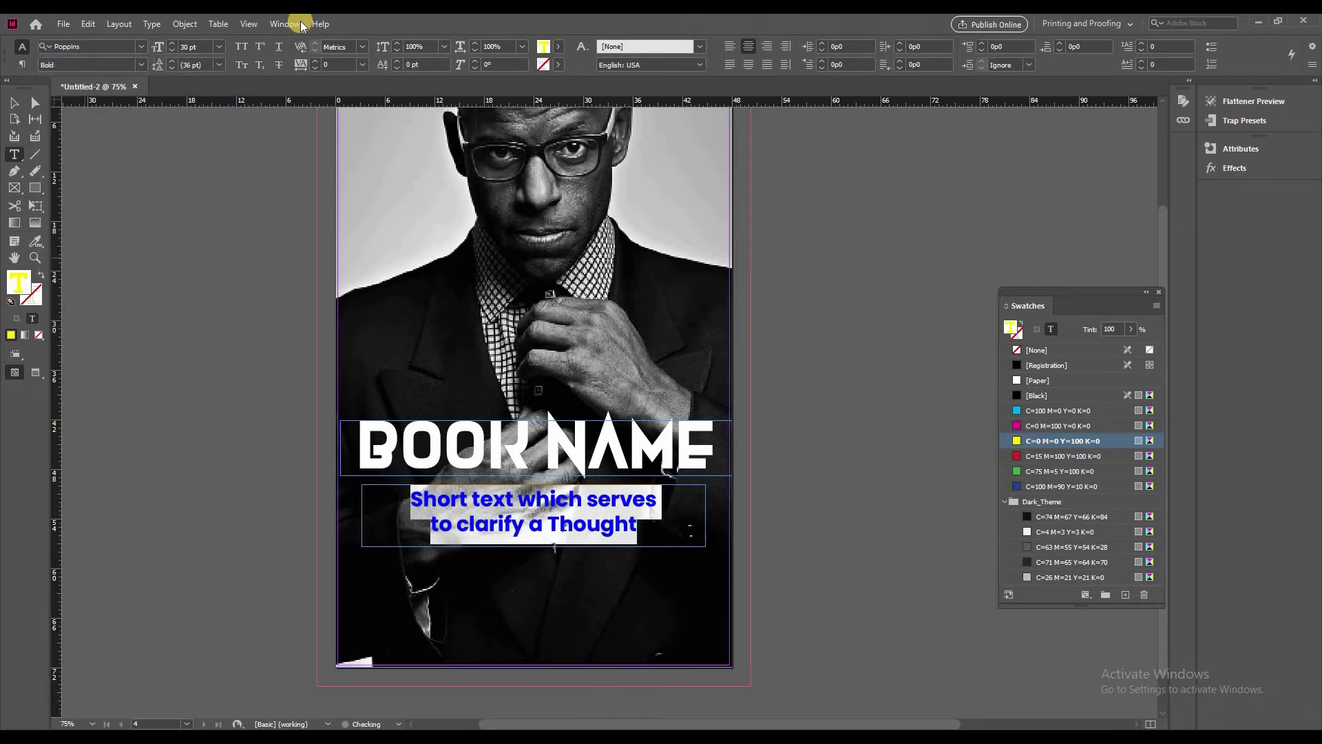
click(241, 46)
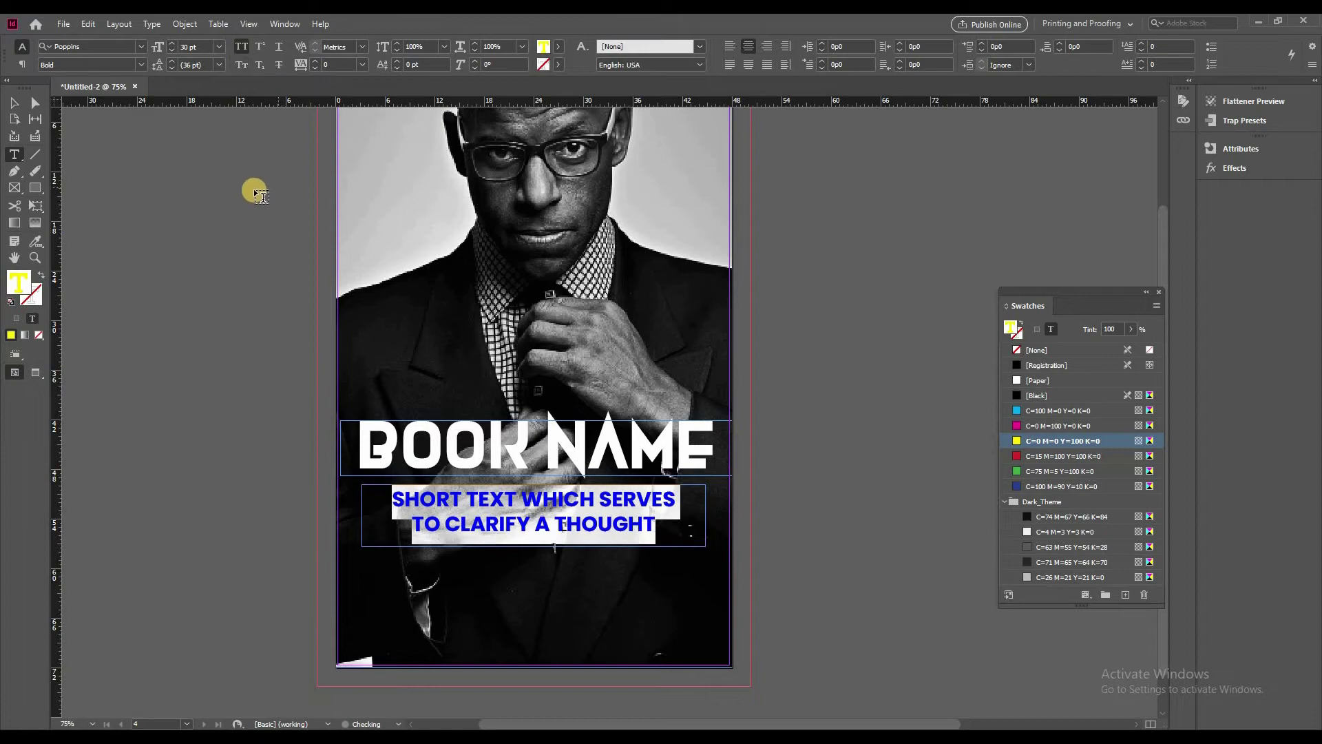
click(14, 103)
click(183, 254)
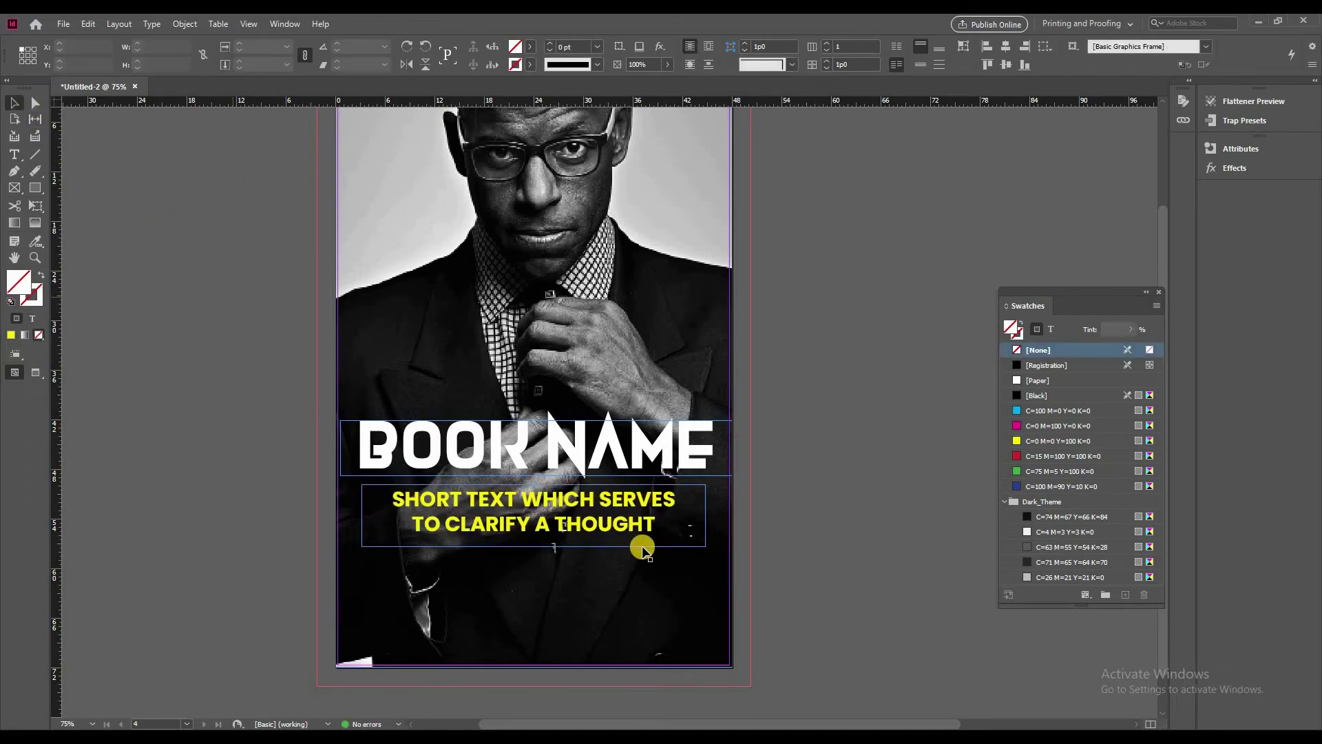
Step: Move the subtitle frame slightly down to widen the gap below BOOK NAME
click(570, 508)
drag(570, 507, 570, 516)
click(827, 541)
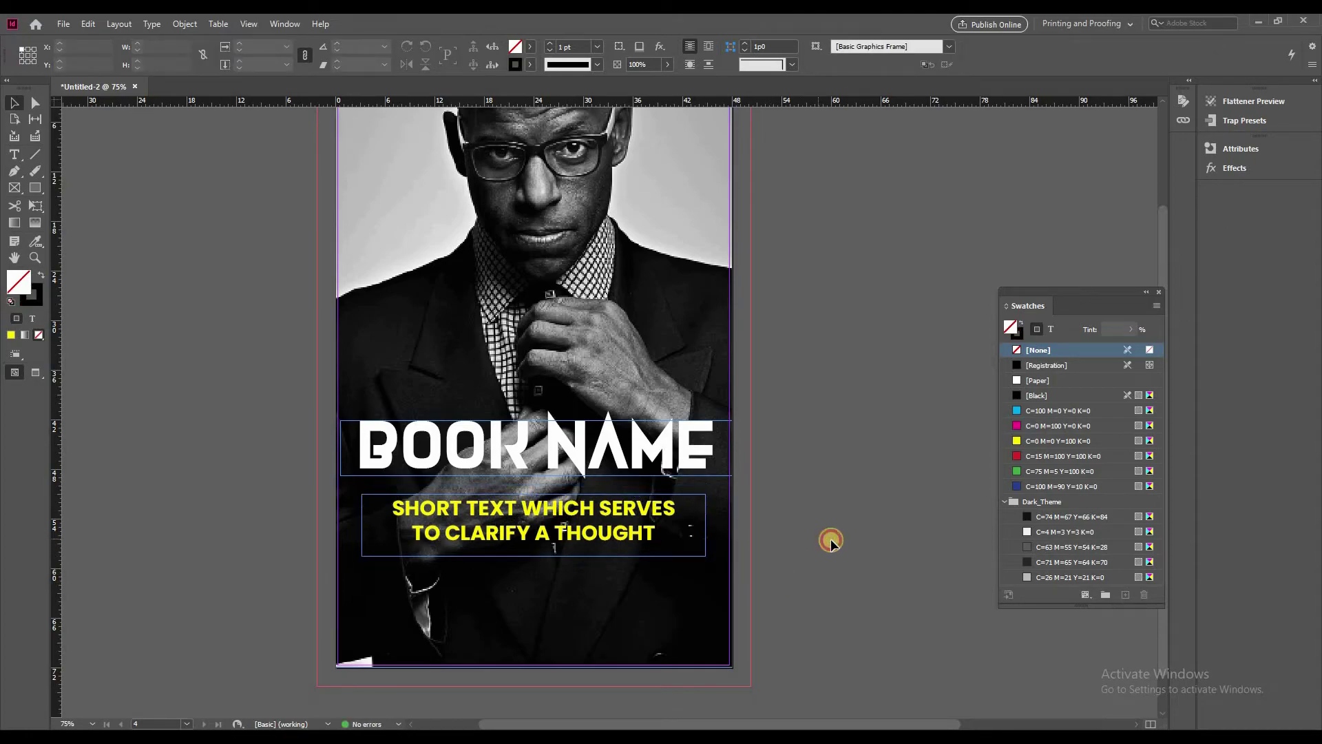
Step: Switch to Notepad, copy the "Writer Name" line, and return to InDesign
scroll(805, 554, up, 2)
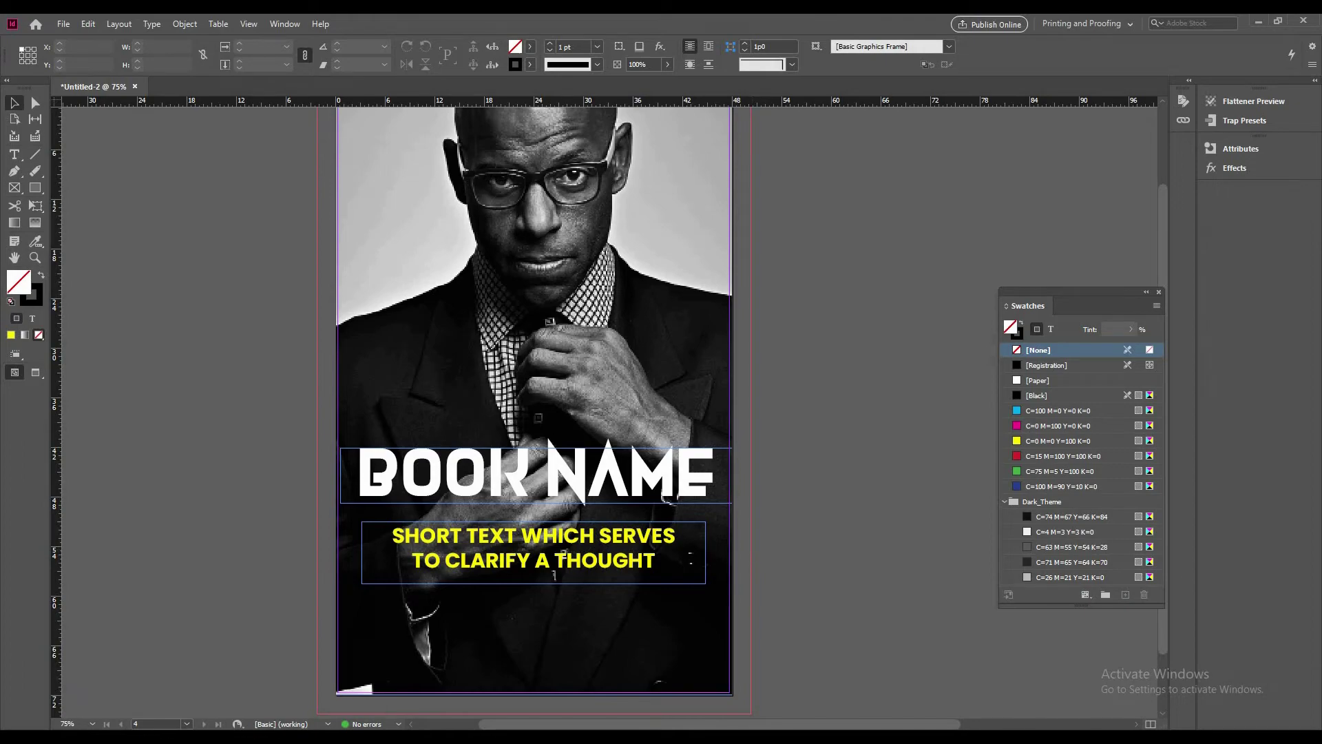
key(alt+Tab)
drag(611, 219, 702, 216)
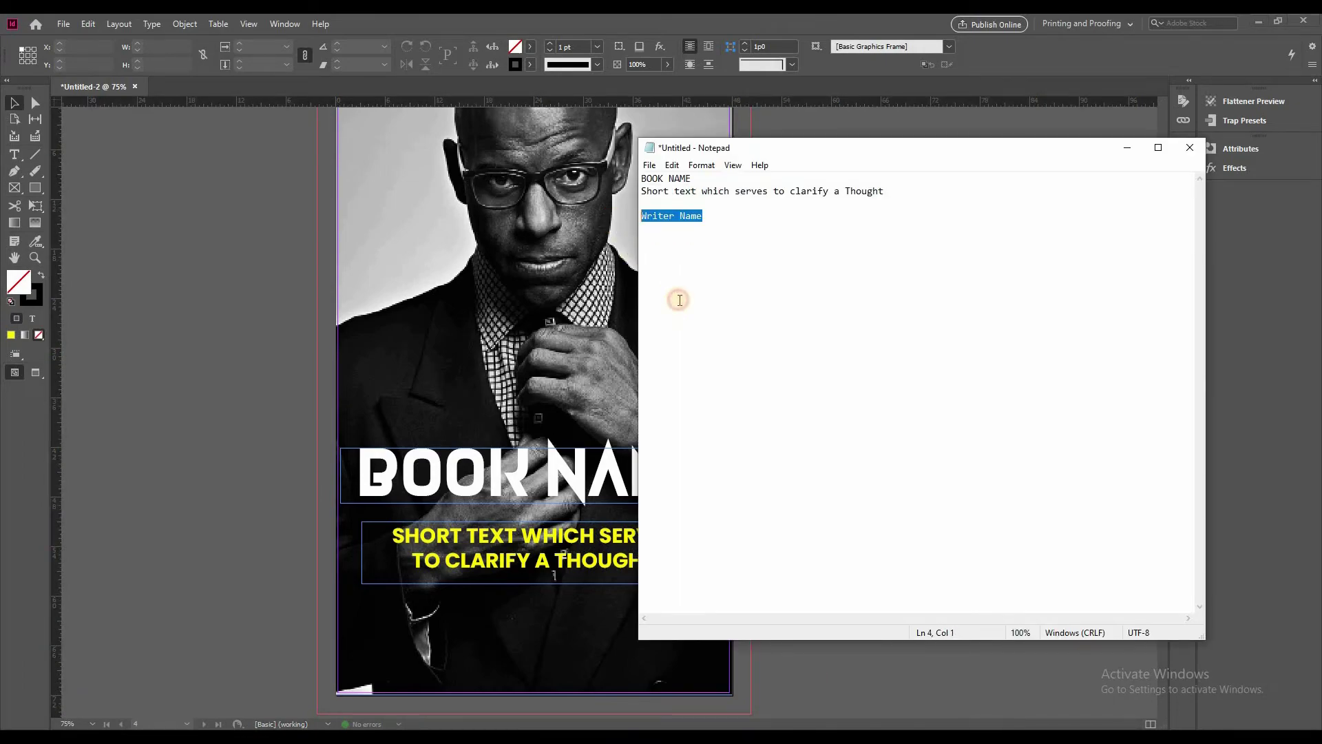
click(248, 523)
Step: Create a small text frame near the cover's lower-right corner and paste "Writer Name" into it
click(15, 154)
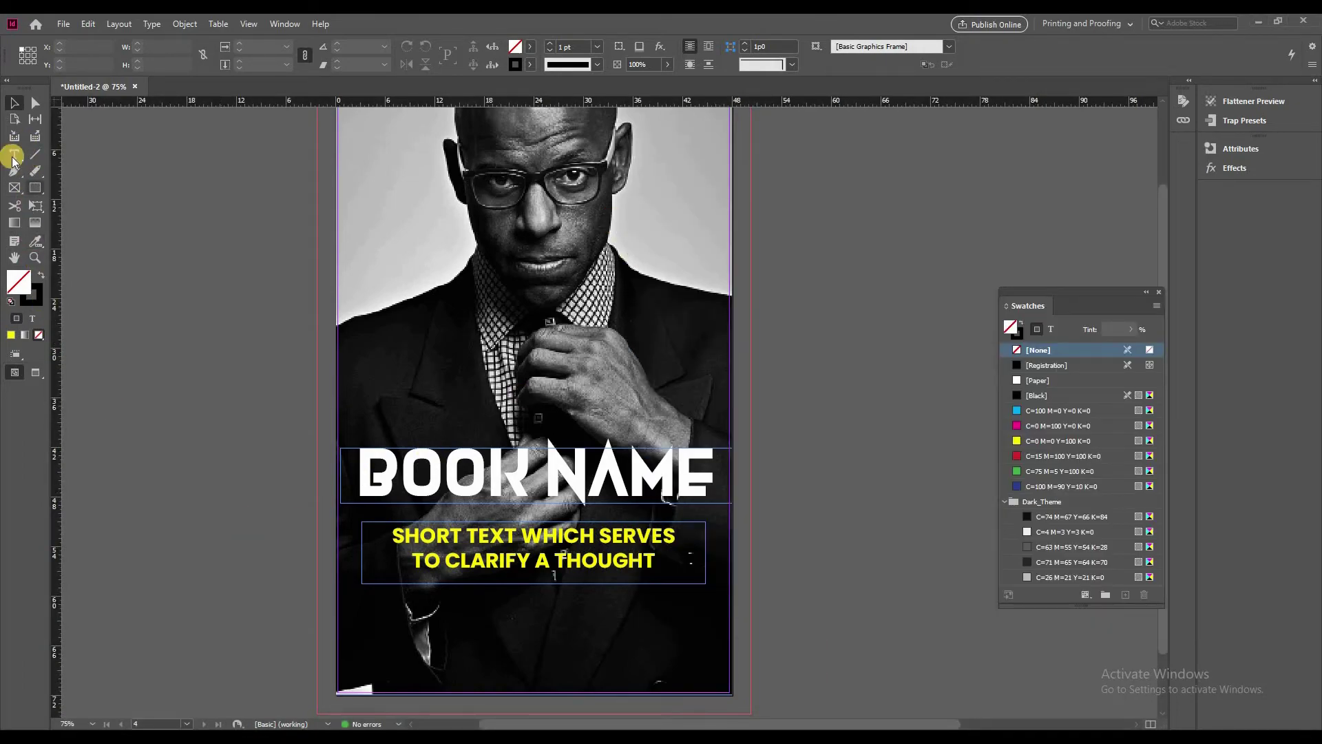
click(709, 679)
drag(698, 650, 623, 674)
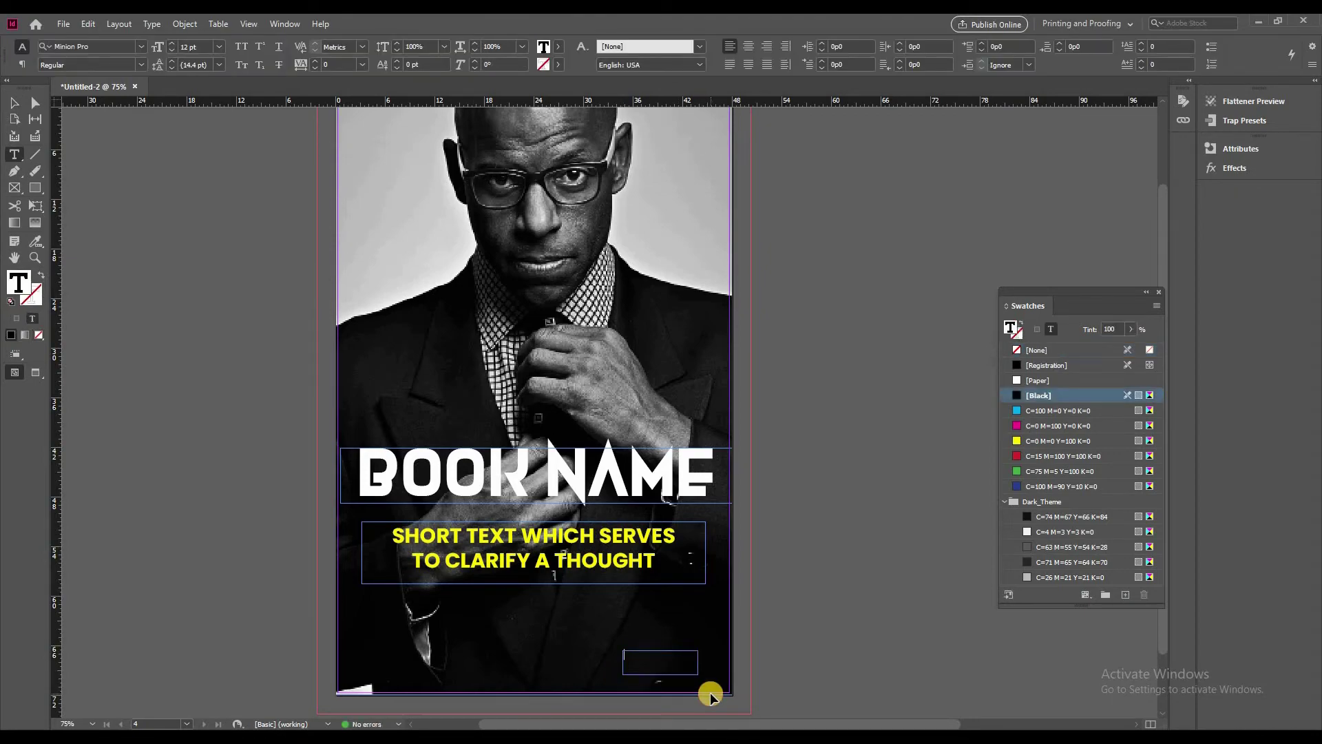
key(ctrl+v)
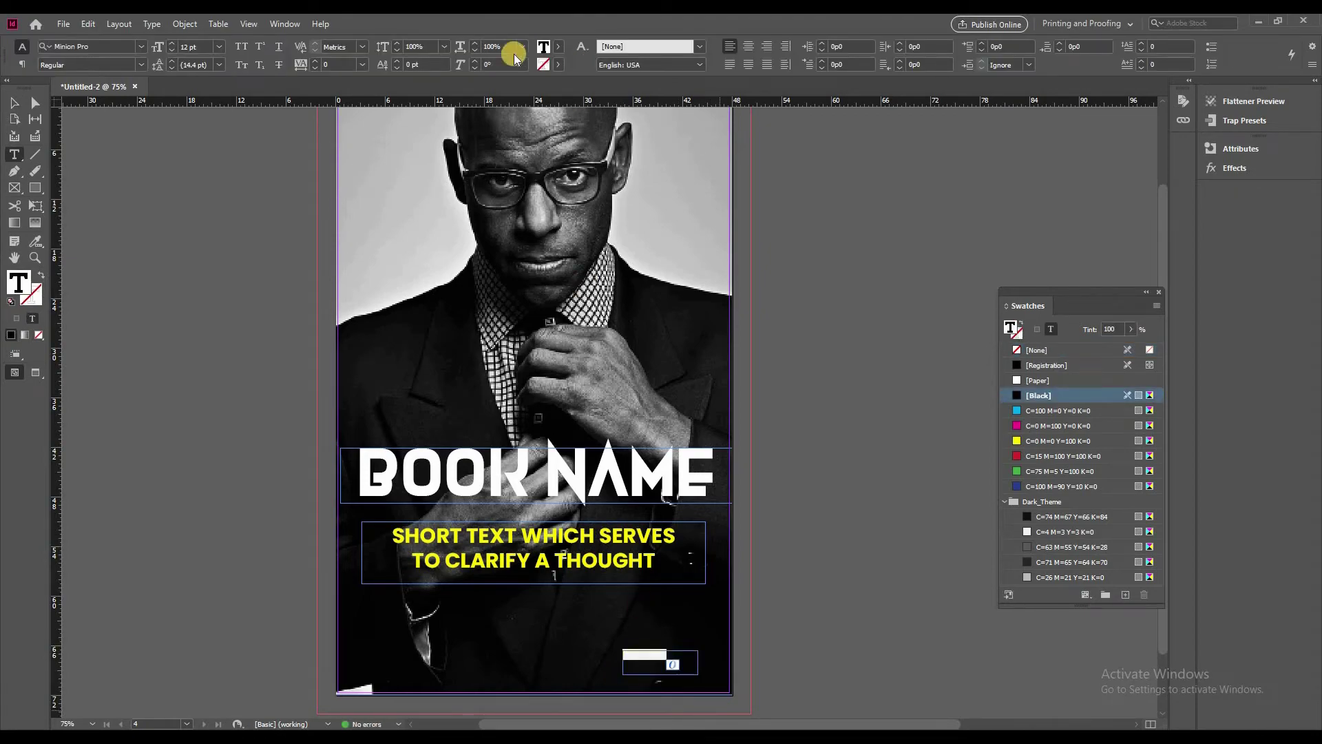
Step: Set the "Writer Name" text to Poppins Italic and align it to the right edge of its frame
click(128, 45)
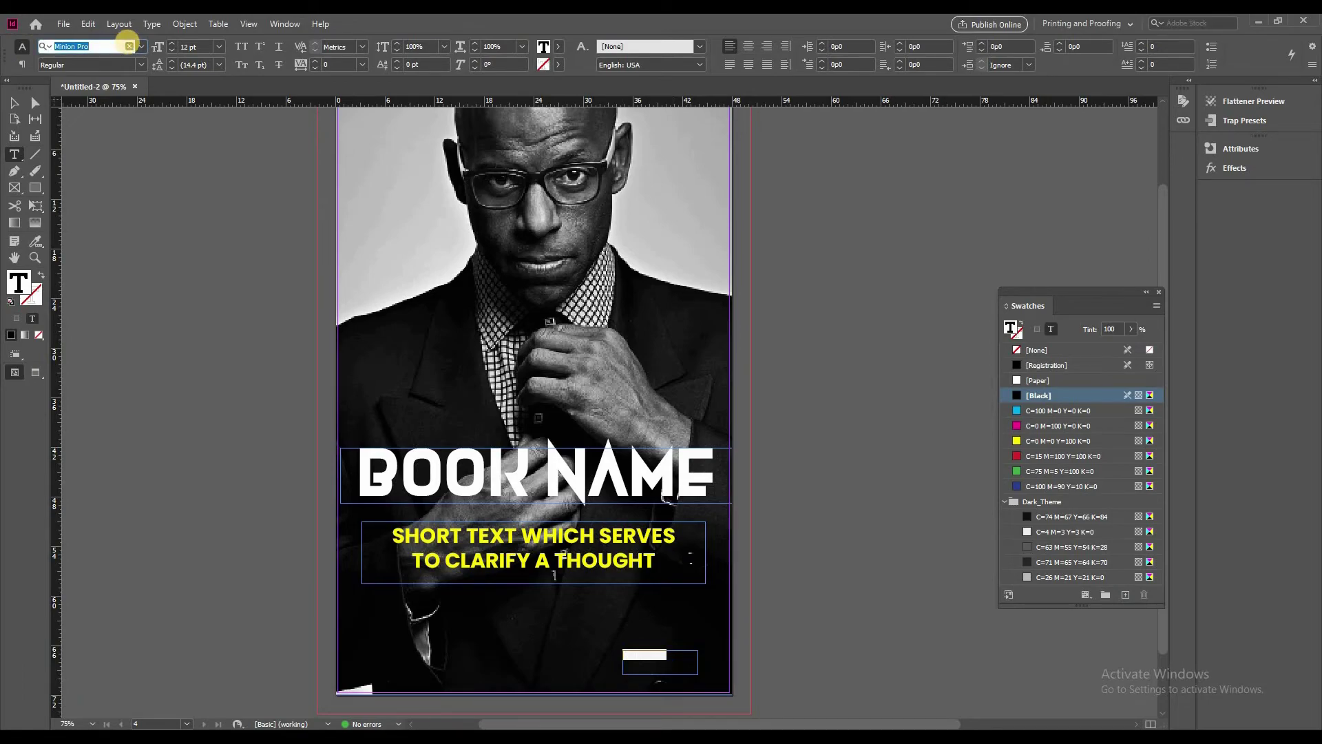
text(pop)
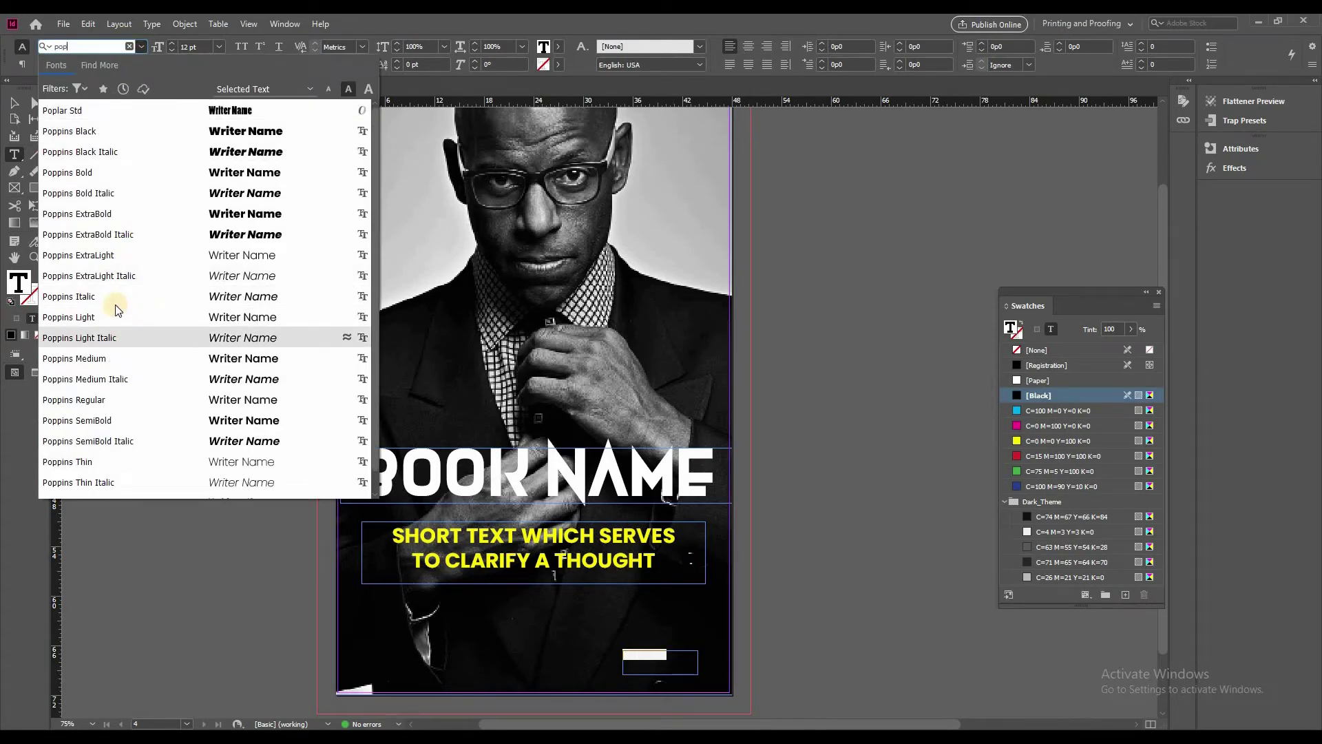
click(115, 300)
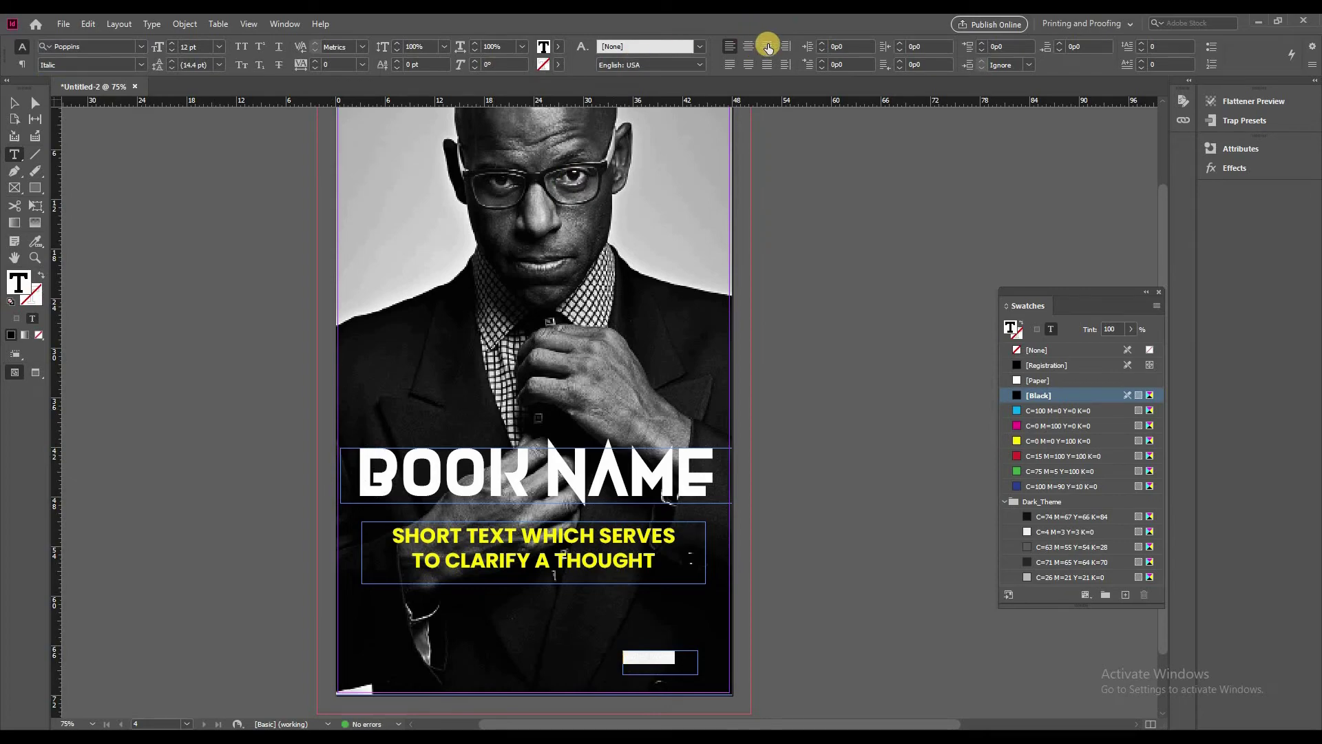
click(767, 47)
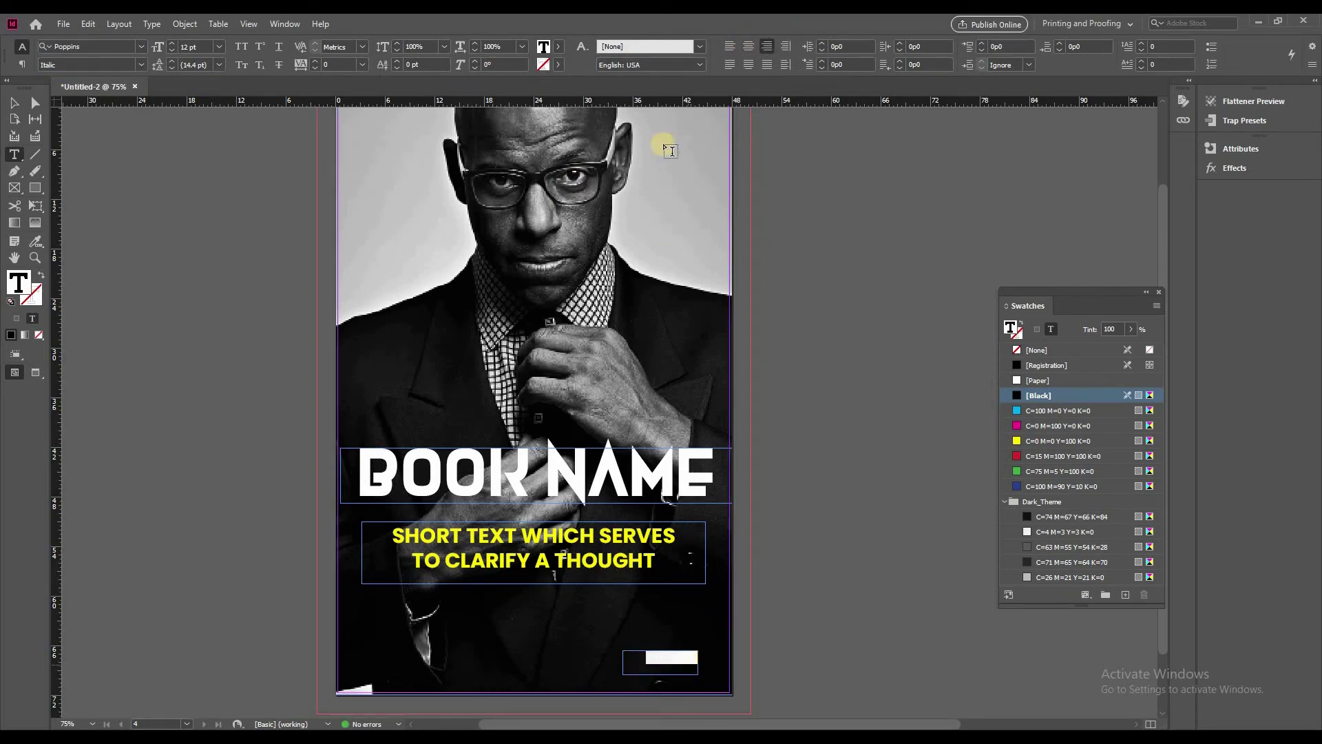
Step: Fill the writer text with the [Paper] swatch and extend it to read "Writer Name, XYZ"
click(560, 49)
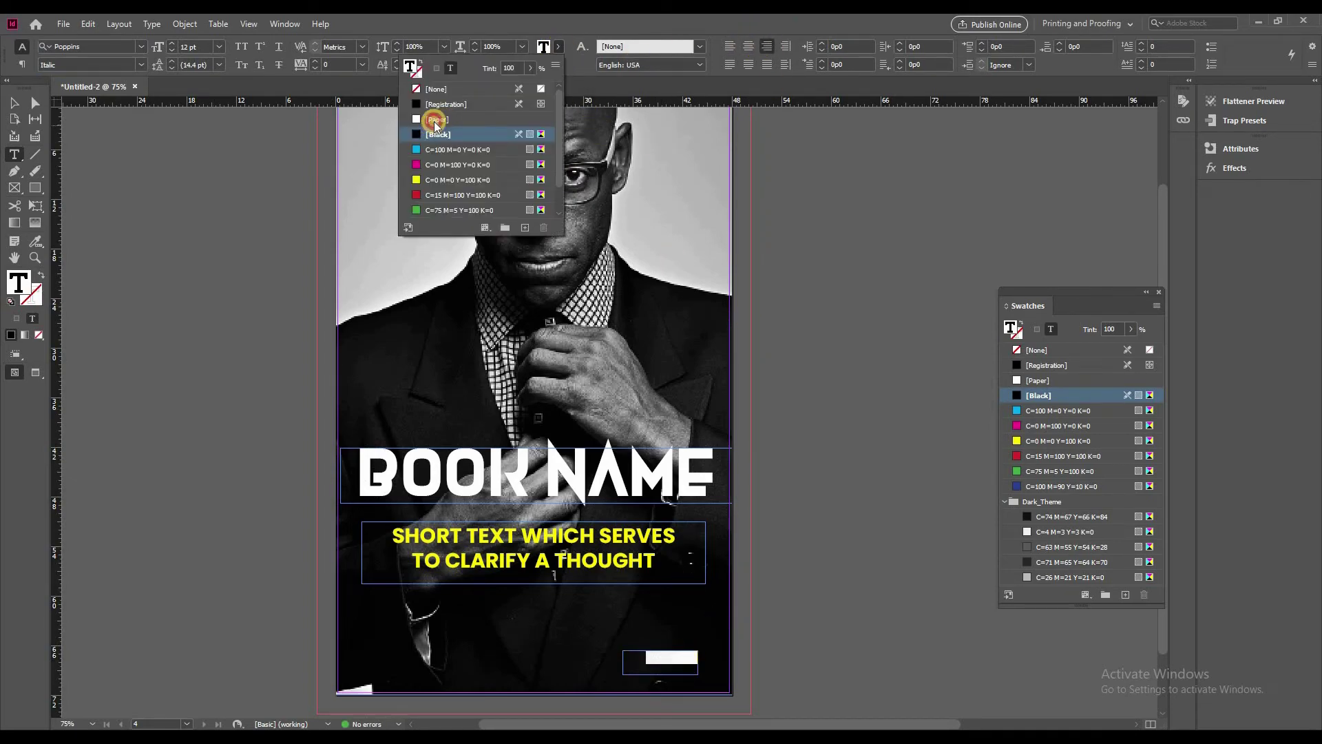
click(435, 121)
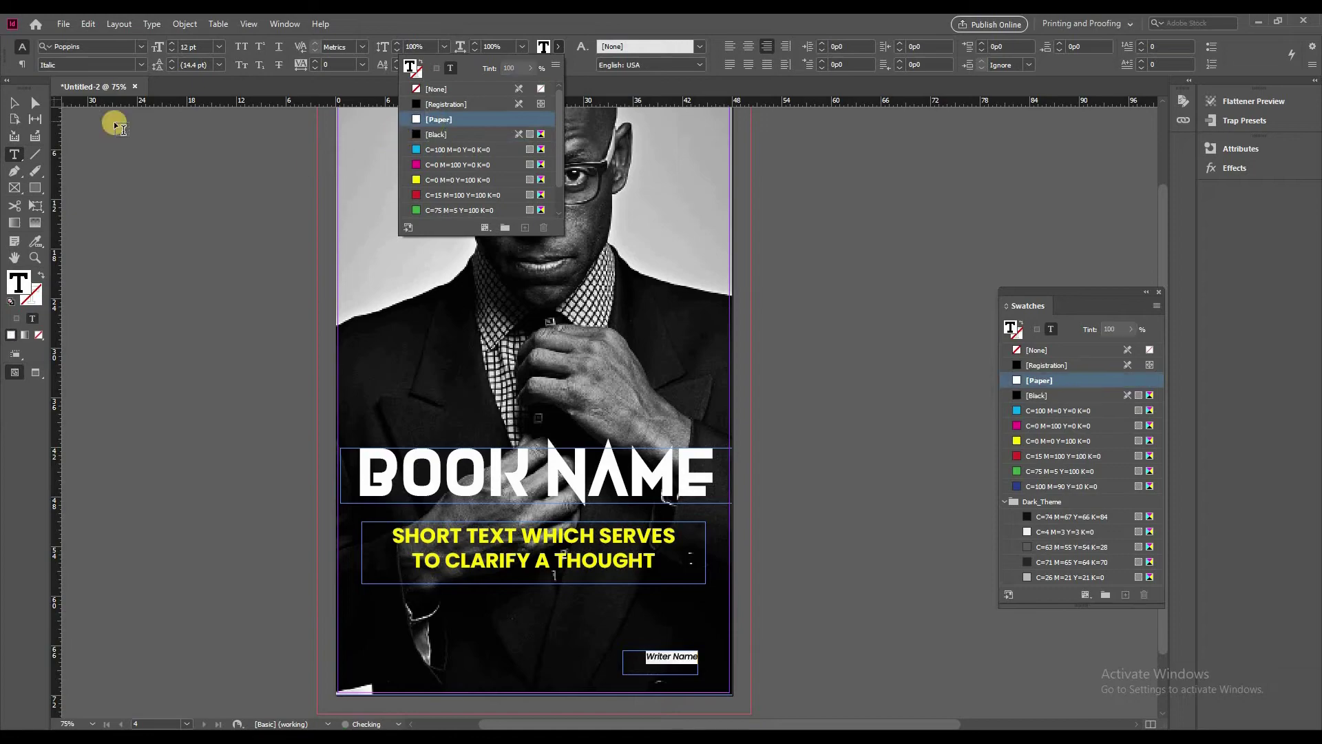
click(697, 655)
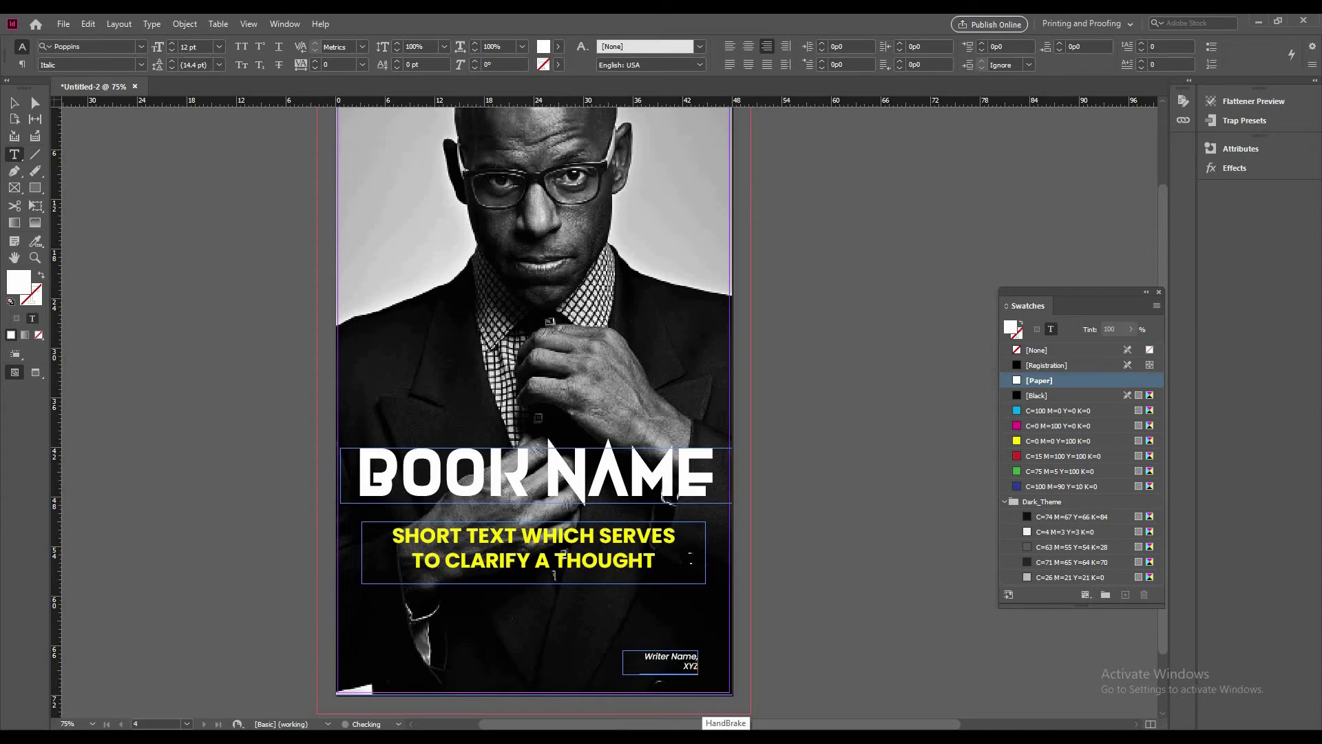
click(190, 306)
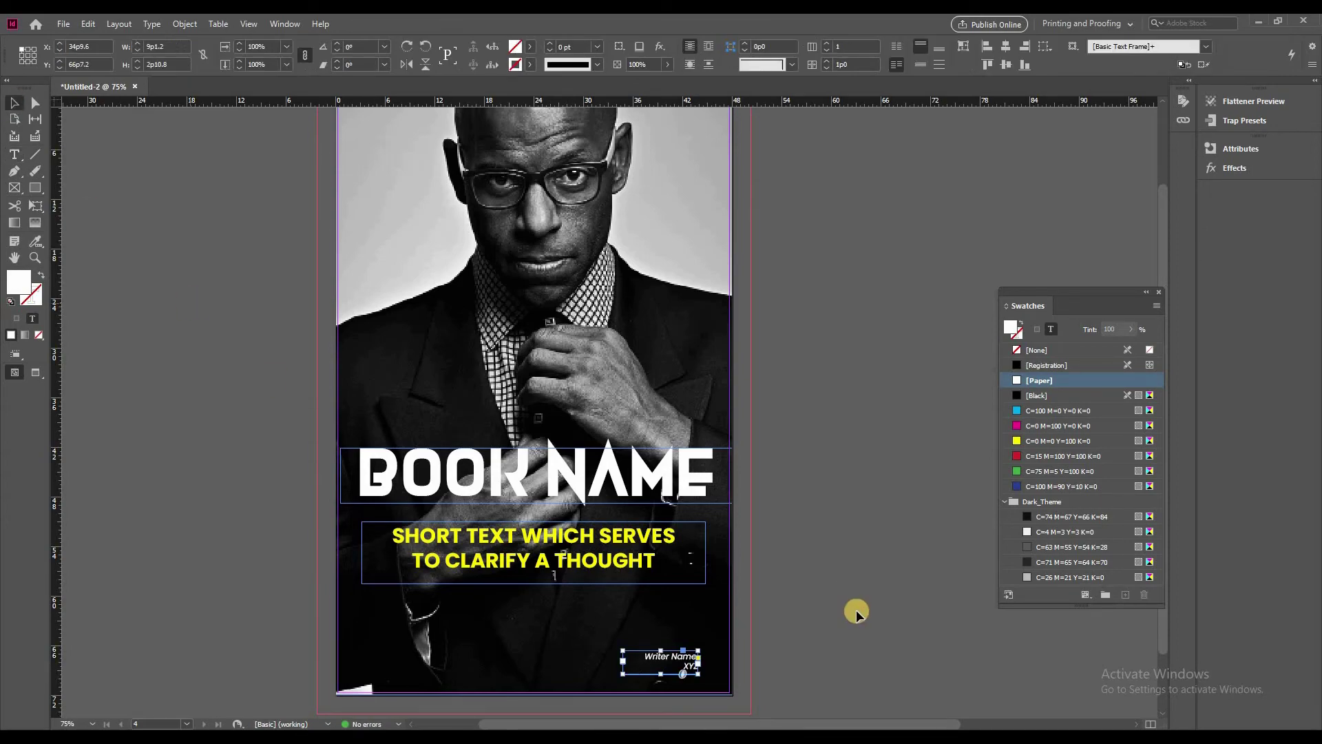
key(ctrl+minus)
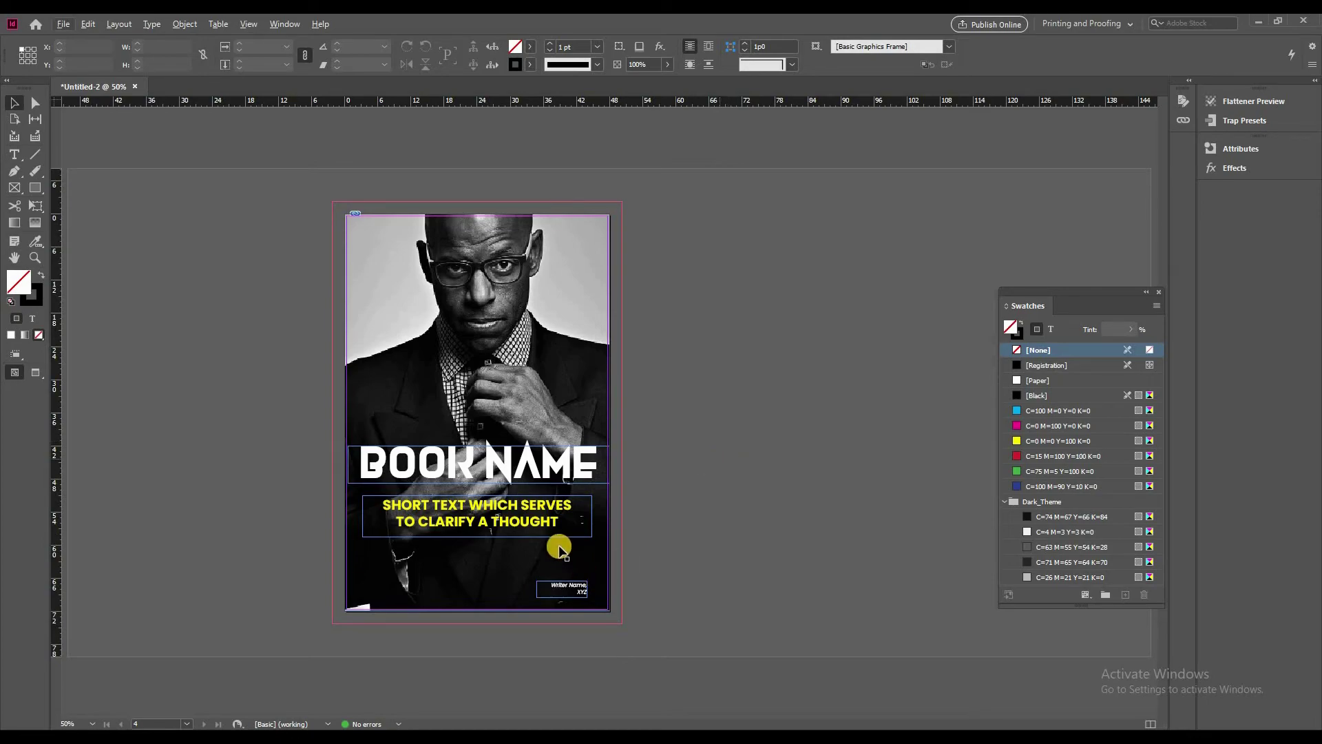
Step: Recolor the whole subtitle with the dark grey swatch C=63 M=55 Y=54 K=28
key(ctrl+equal)
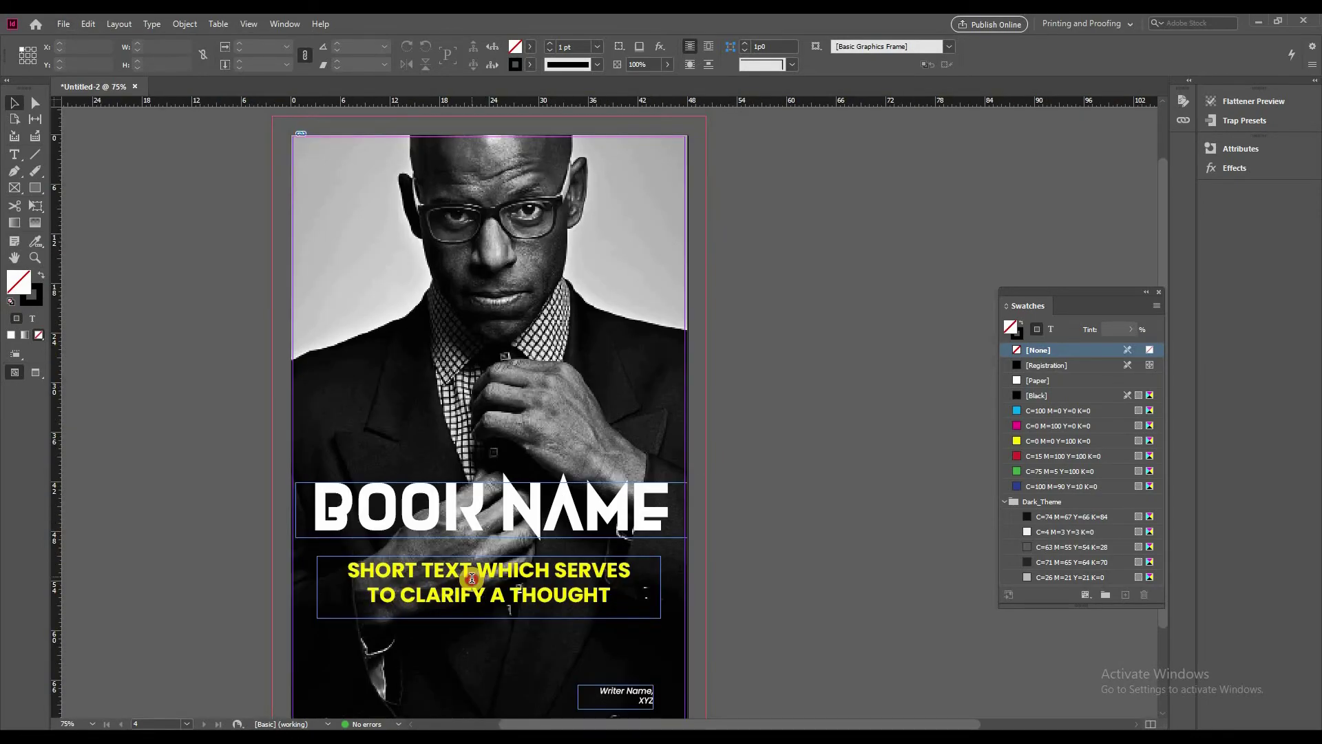
double_click(471, 573)
key(ctrl+a)
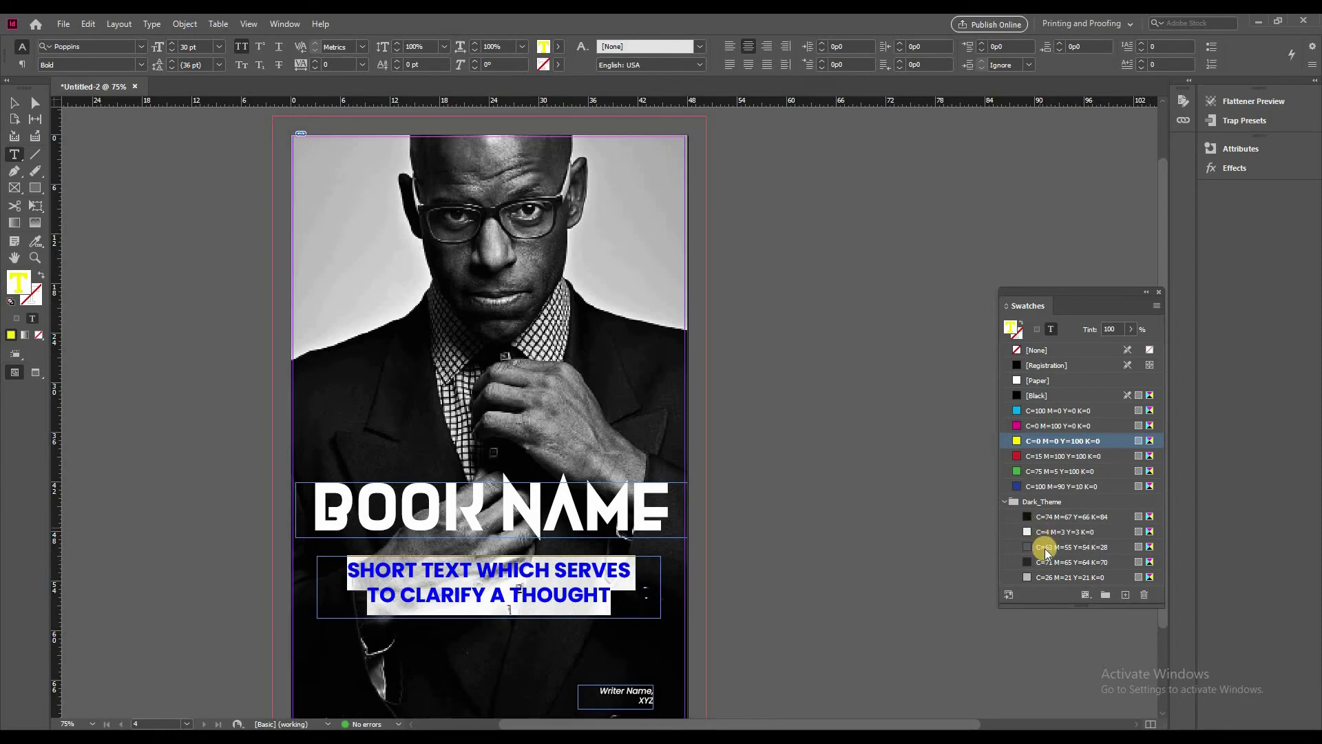
click(1042, 546)
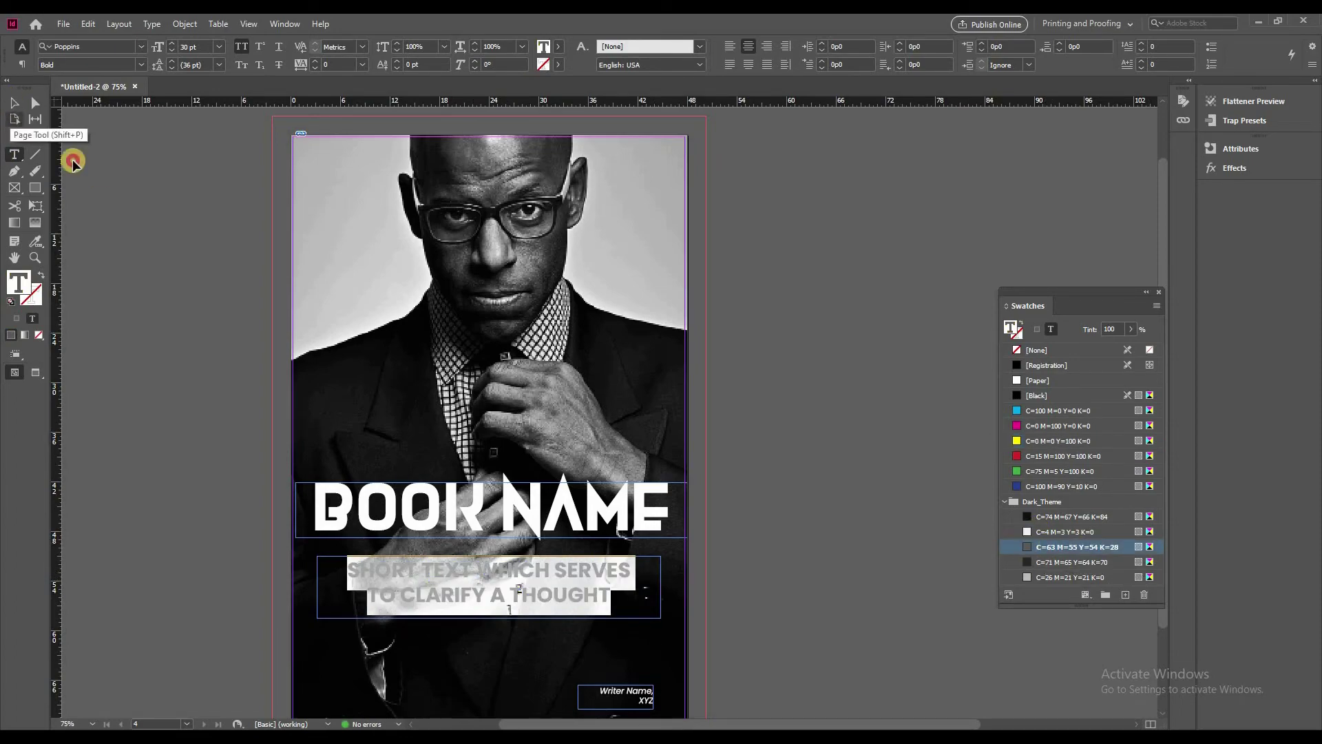
click(502, 590)
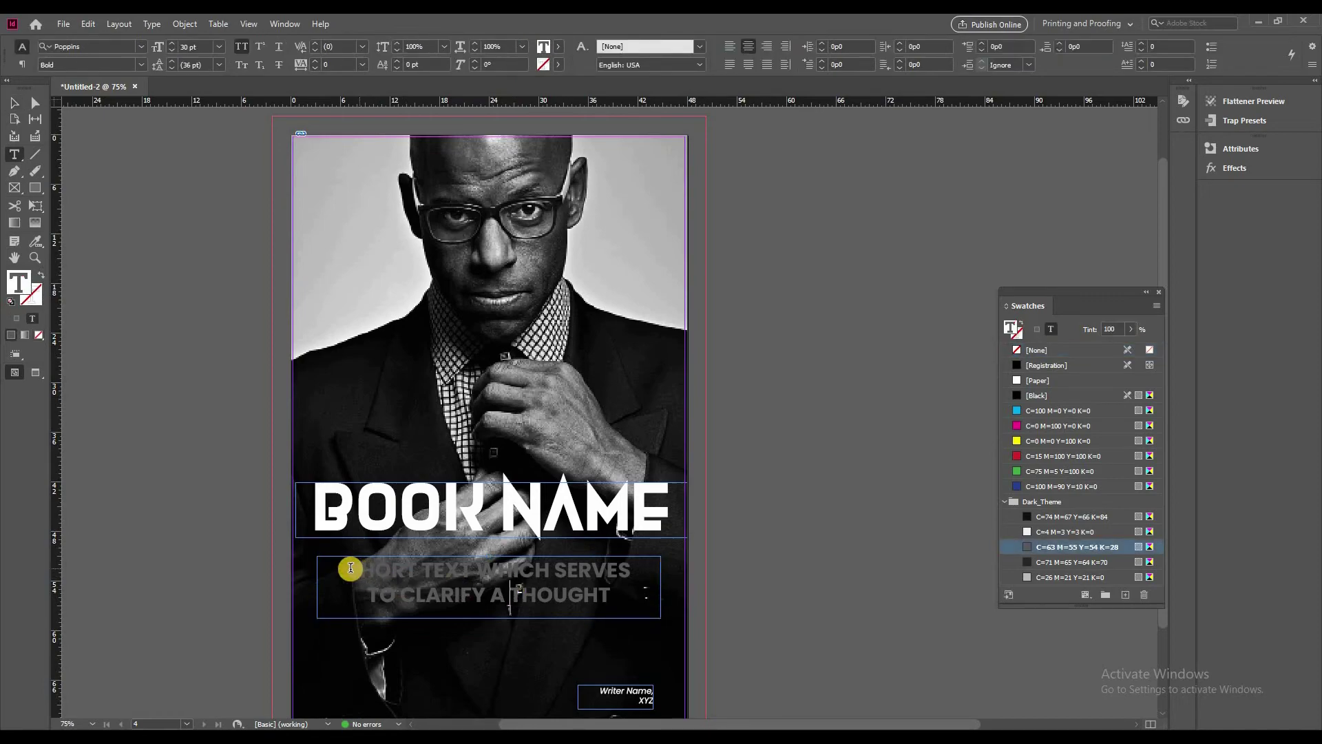
Step: Color only the words "SHORT TEXT" in the subtitle with the near-white swatch C=4 M=3 Y=3 K=0
drag(347, 569, 475, 569)
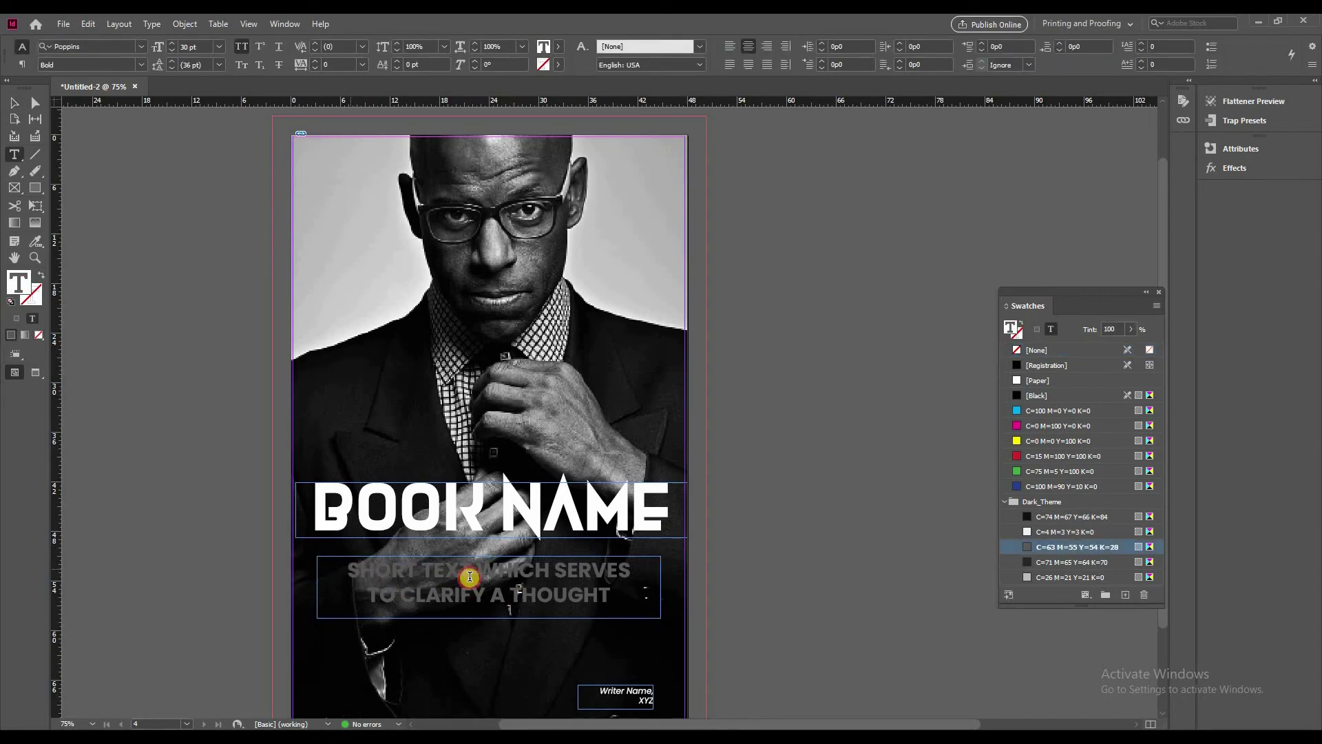
click(1060, 532)
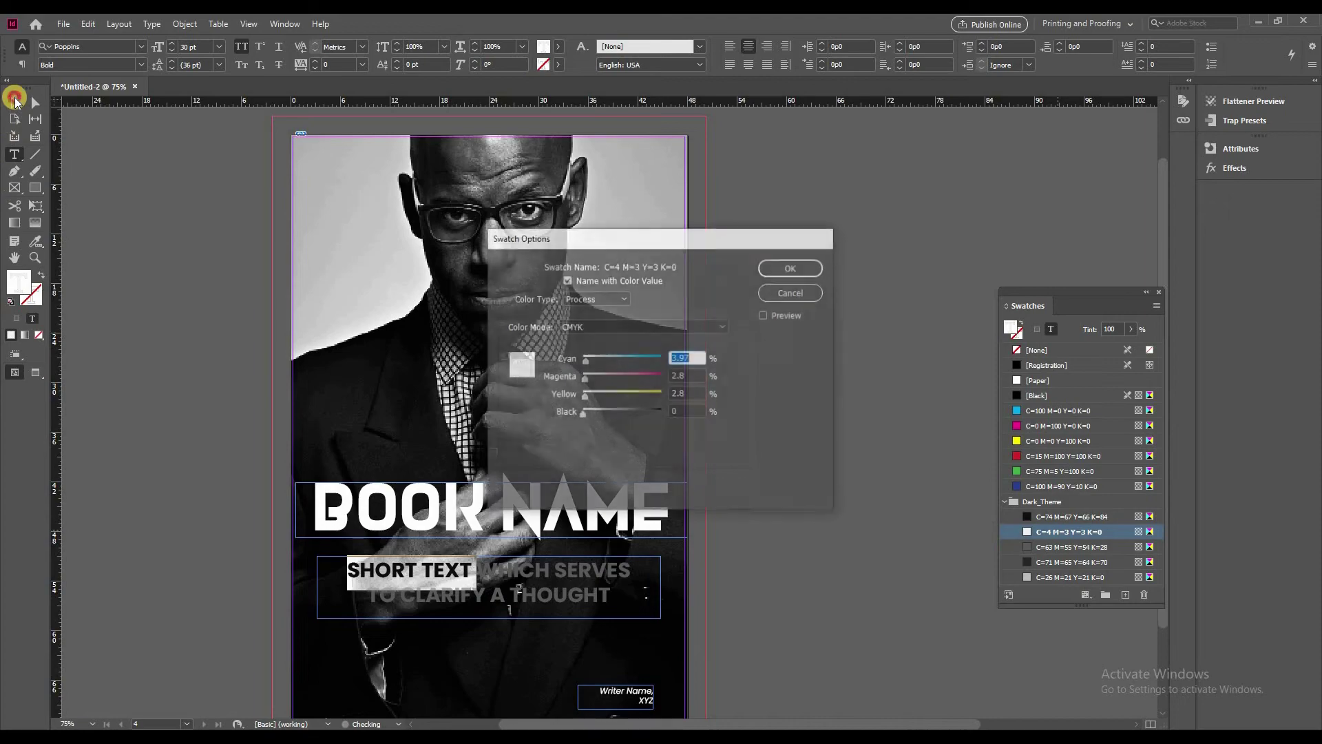
key(Escape)
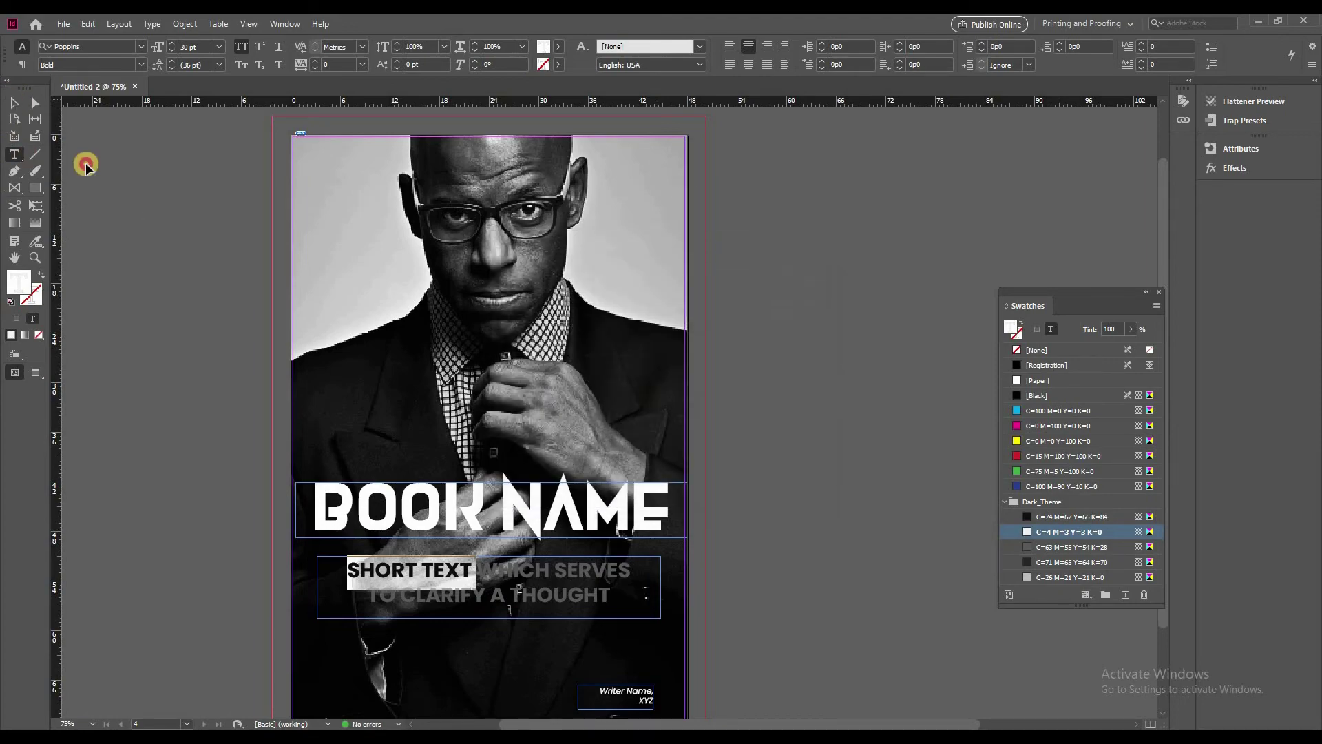
key(Escape)
click(773, 513)
scroll(771, 520, down, 2)
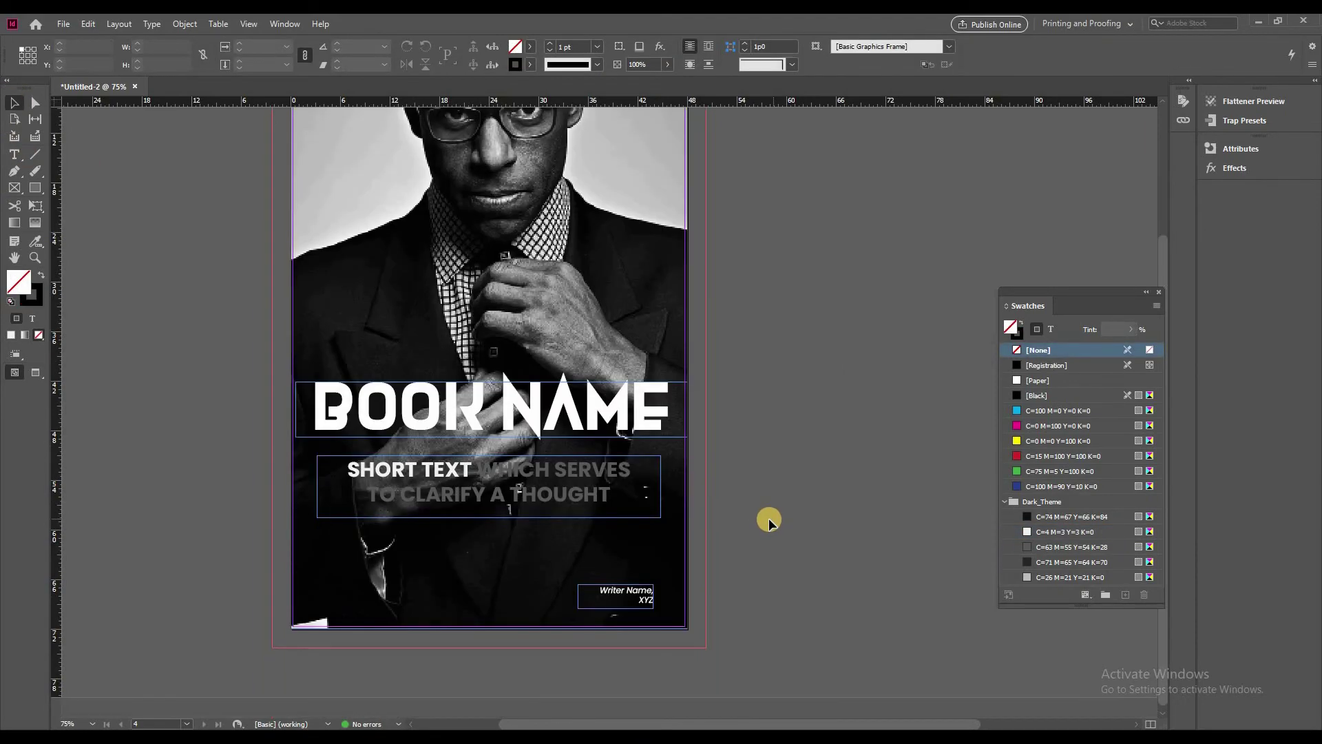
key(ctrl+minus)
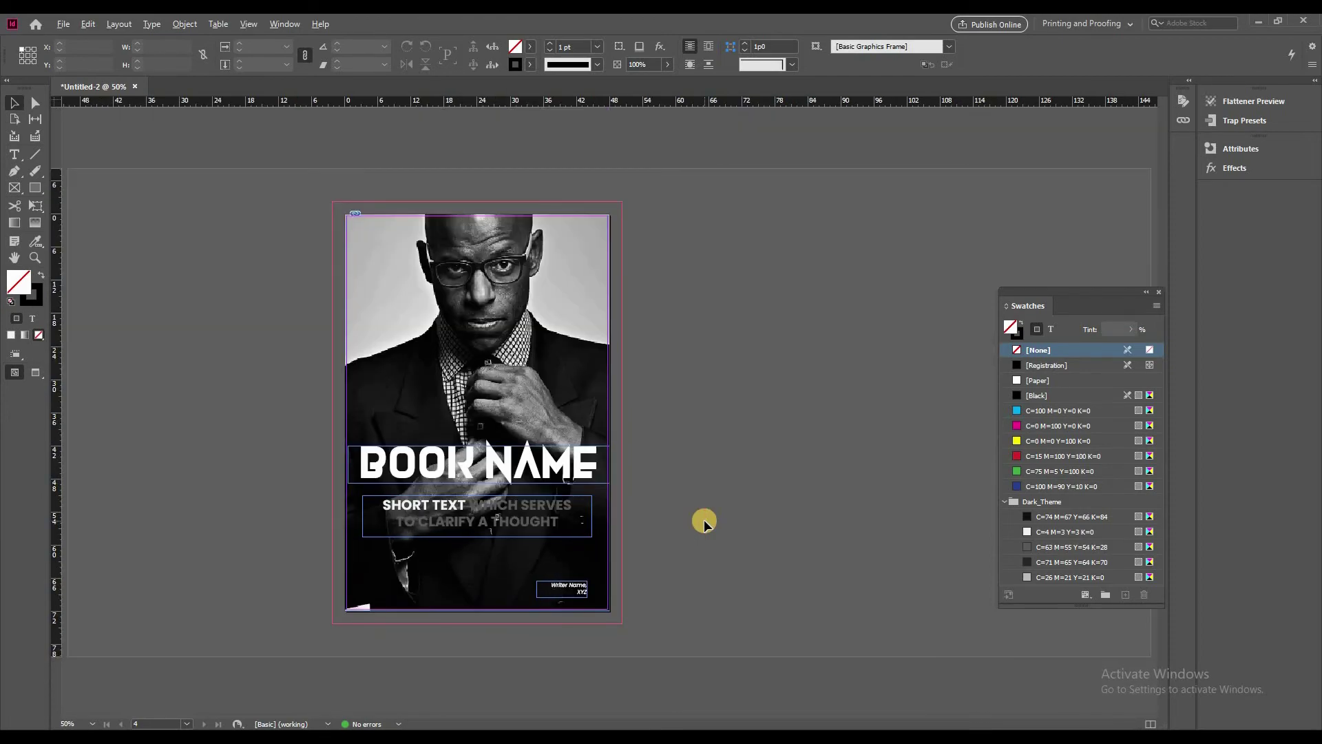
key(ctrl+equal)
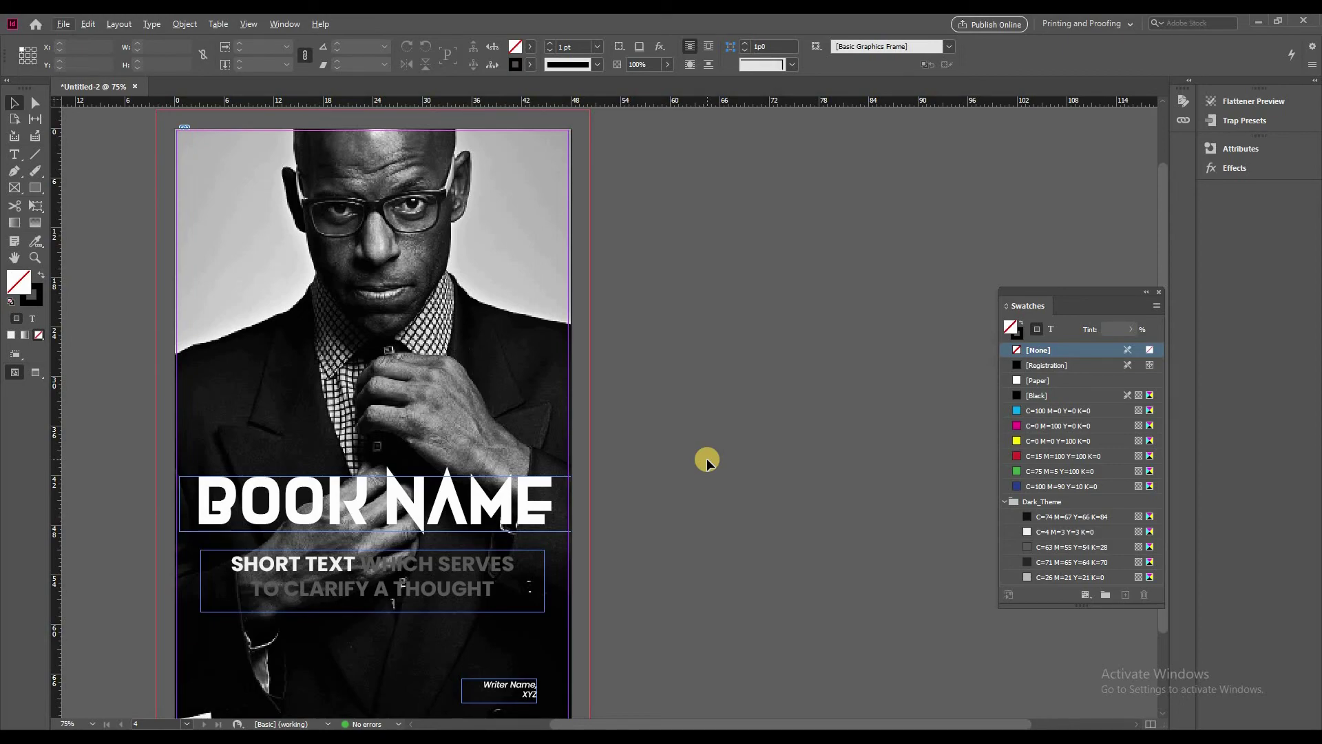
key(ctrl+minus)
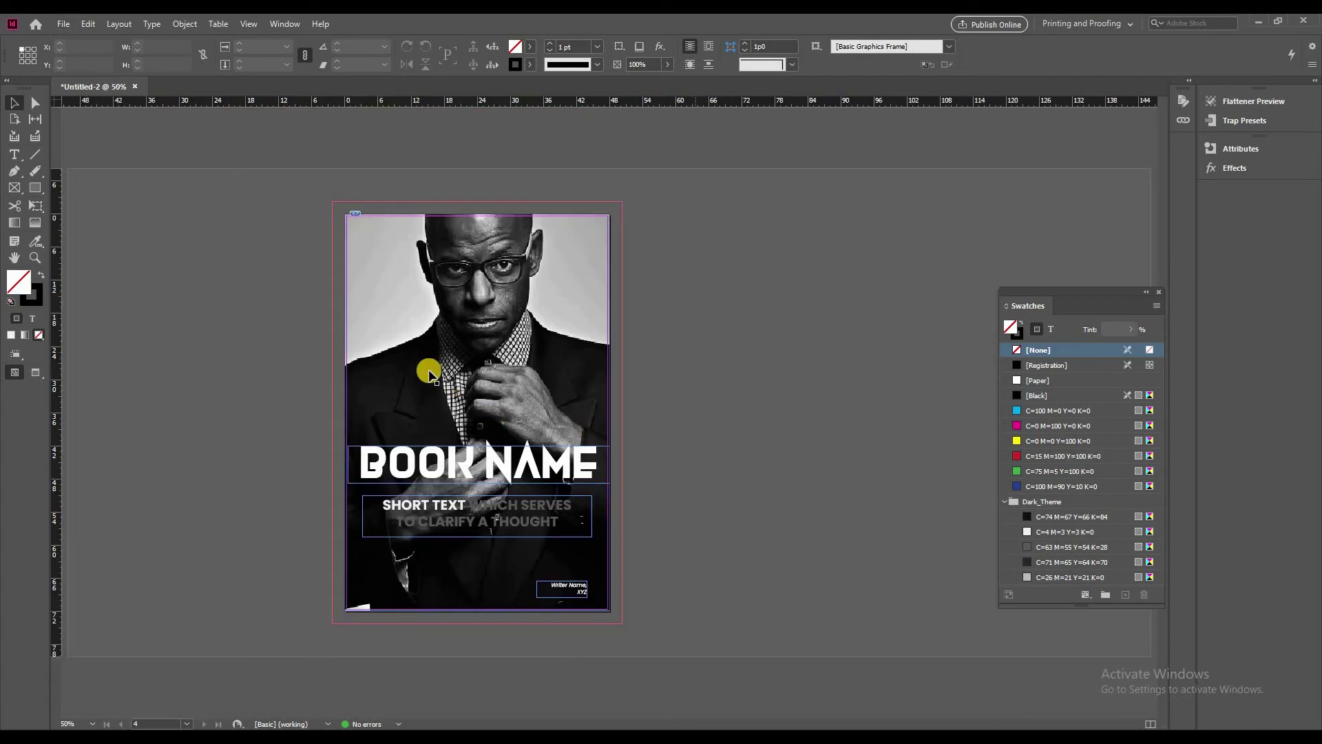